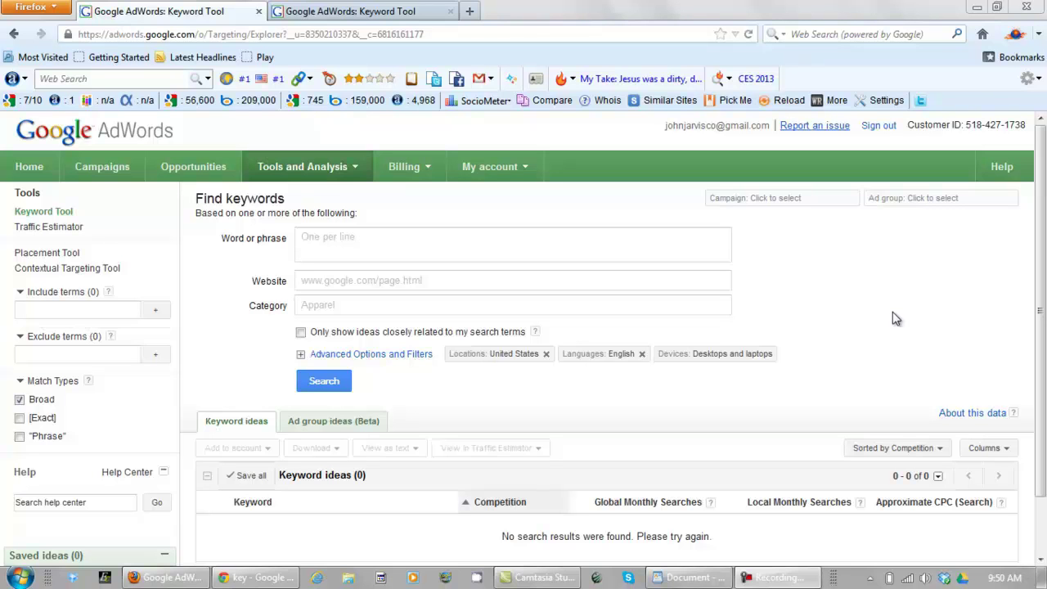
- Sign out of the AdWords account and open the public keyword tool at adwords.google.com/select/KeywordToolExternal
click(873, 128)
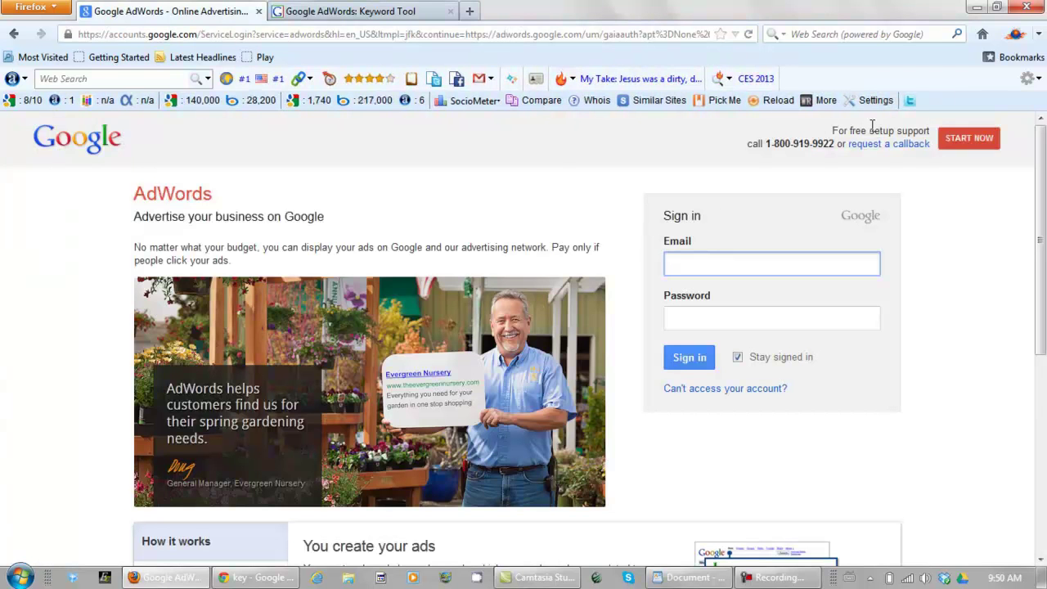
click(270, 35)
text(key)
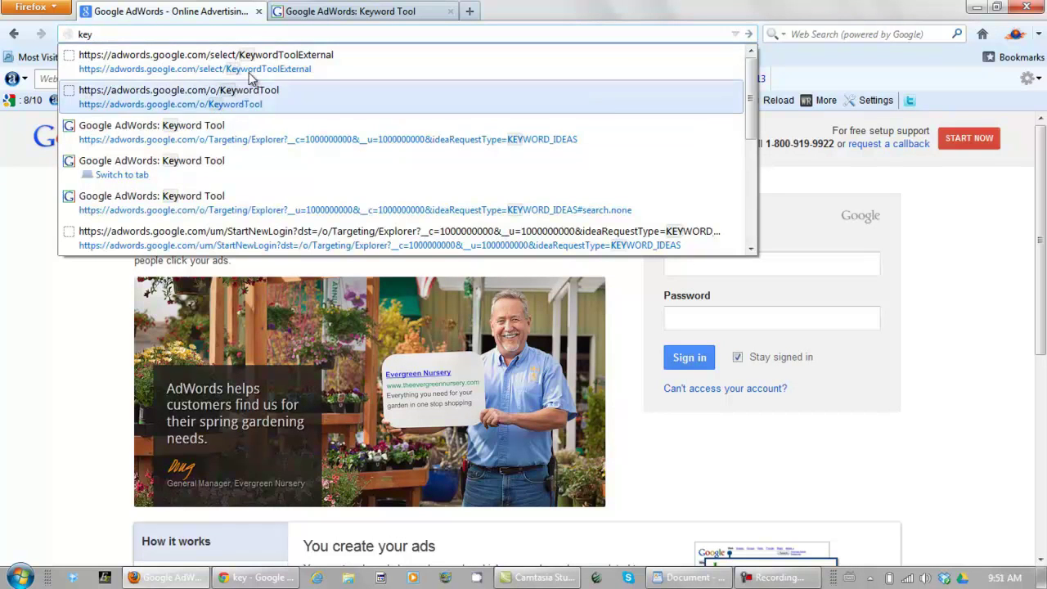
click(252, 56)
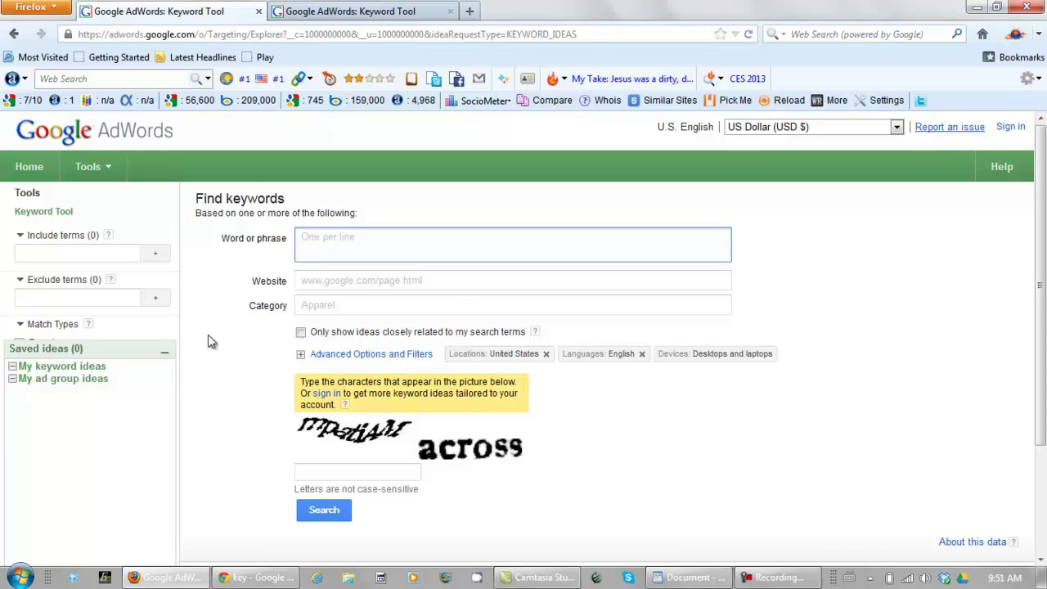
- Collapse the Saved ideas box, then enter the captcha characters and submit them
click(166, 355)
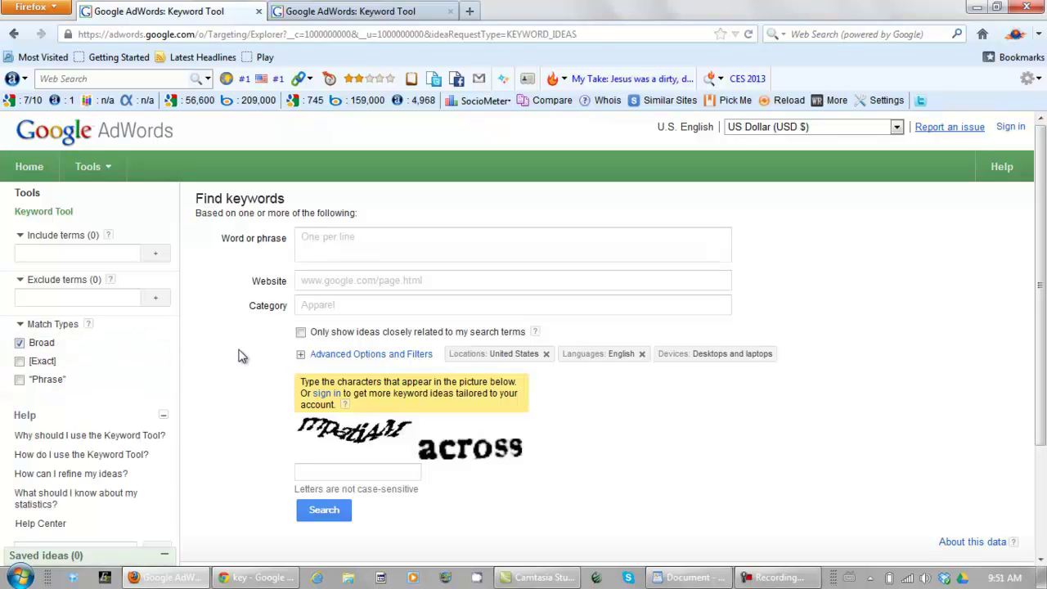
click(318, 469)
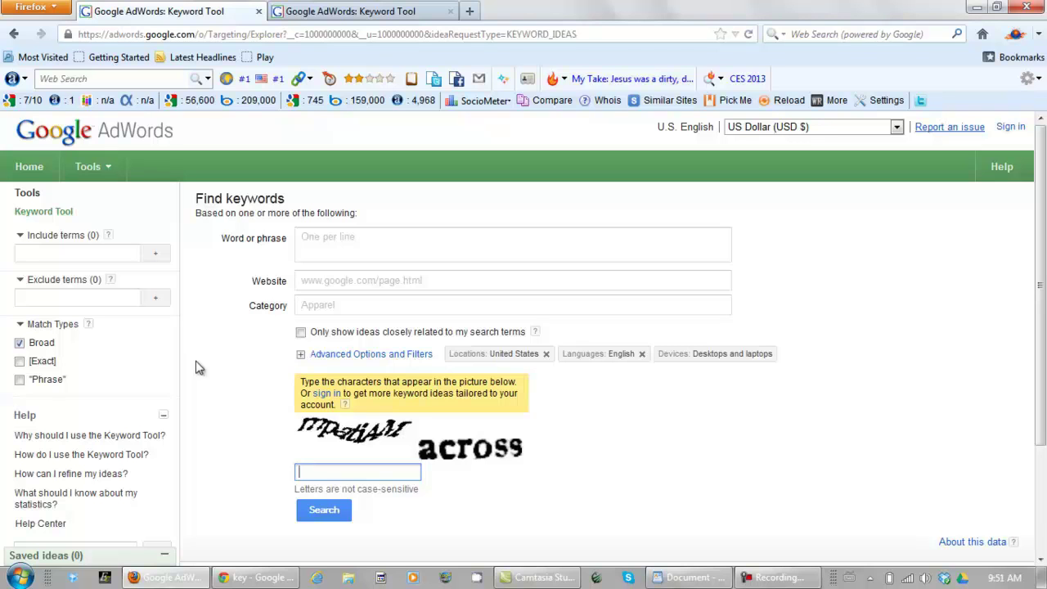
text(mpatiam across)
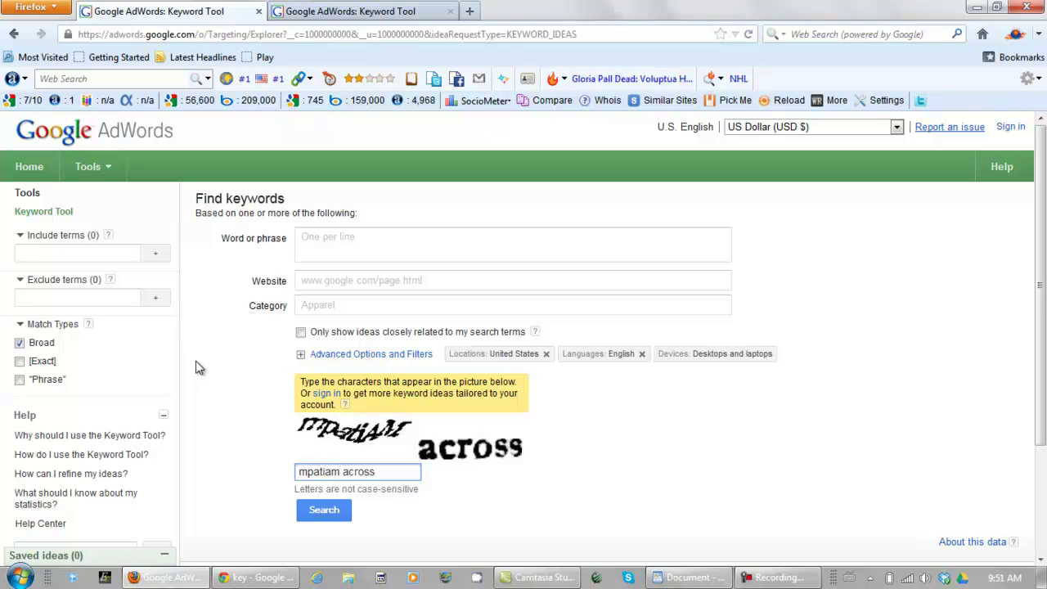
click(323, 510)
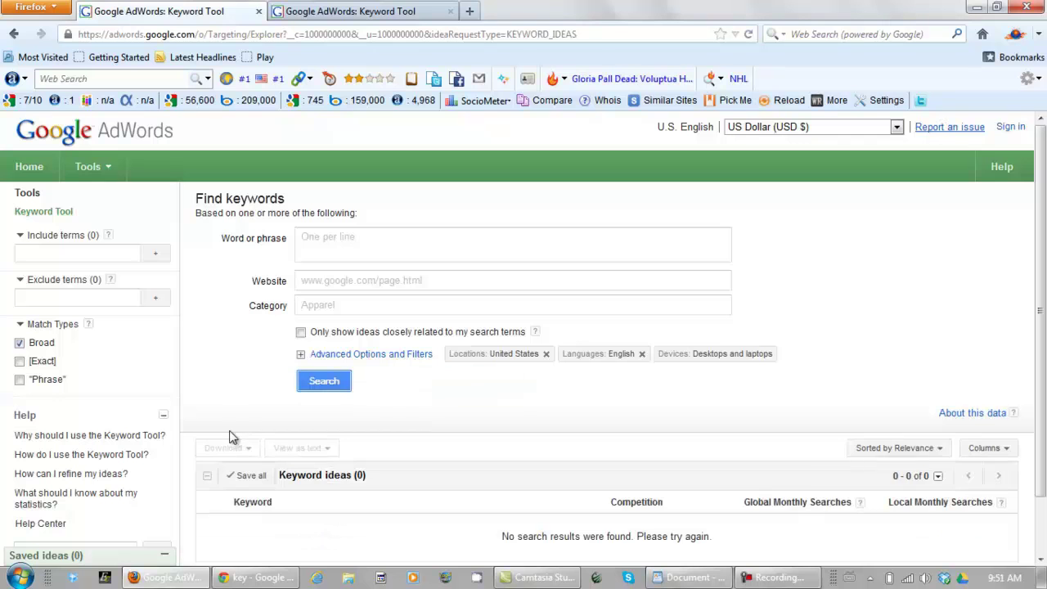
- Search for keyword ideas for "music lessons online" and "online music lessons", limited to ideas closely related to the search terms
click(348, 239)
text(music lessons online online music lessons)
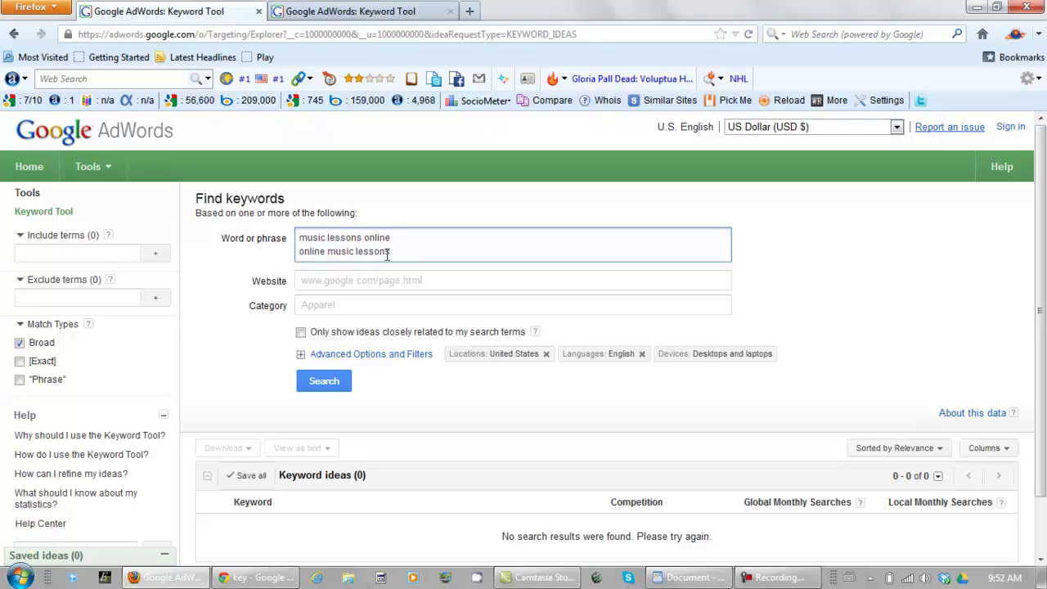
click(301, 334)
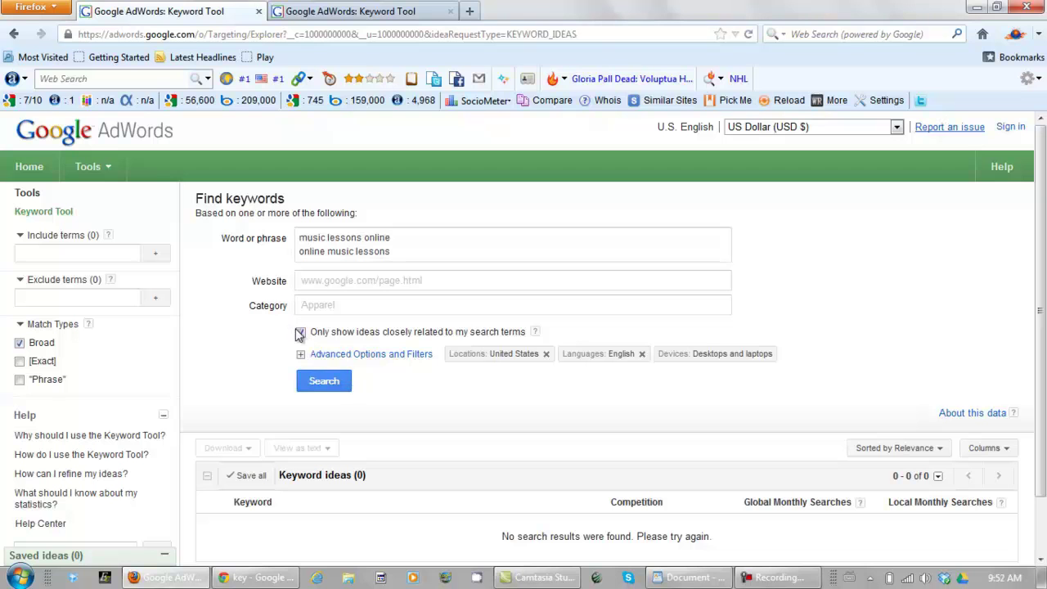
click(323, 381)
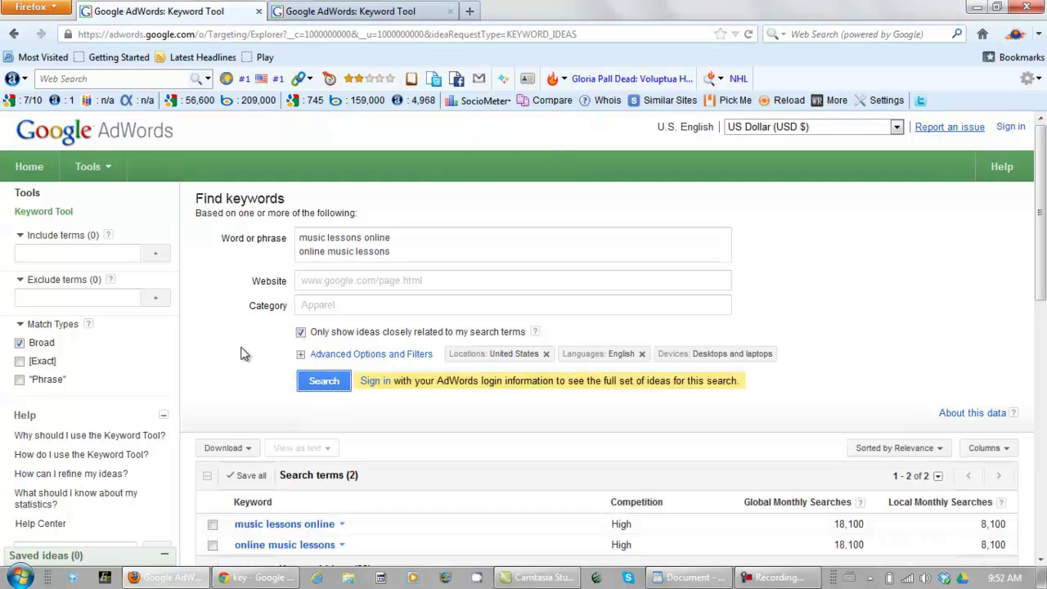
- Open a Google search for the keyword "music lessons online" from the search terms and examine the ads beside the results
scroll(210, 309, down, 2)
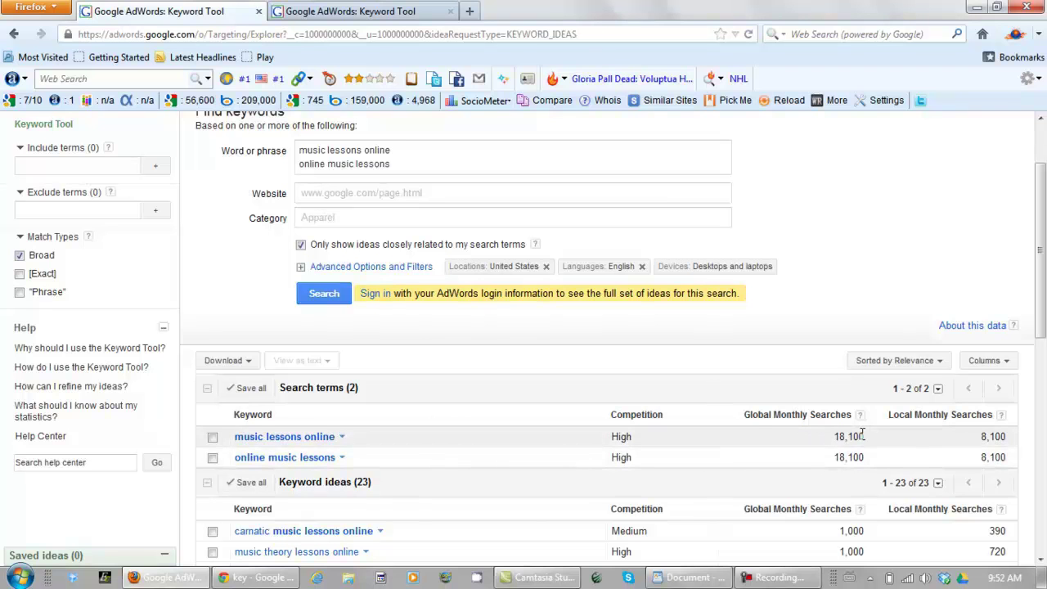
drag(633, 438, 613, 440)
click(565, 439)
click(278, 437)
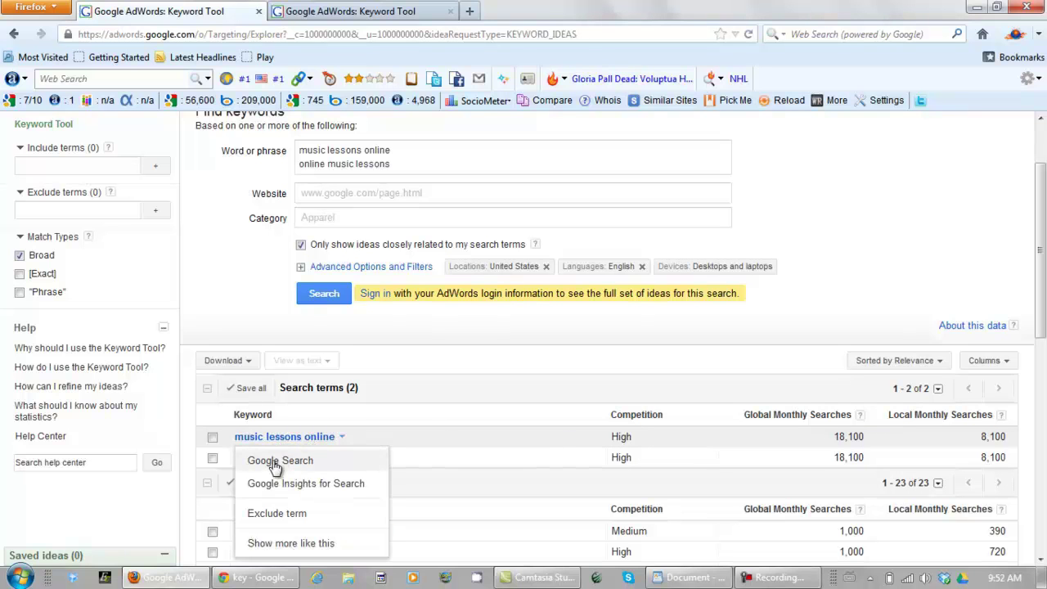
click(276, 463)
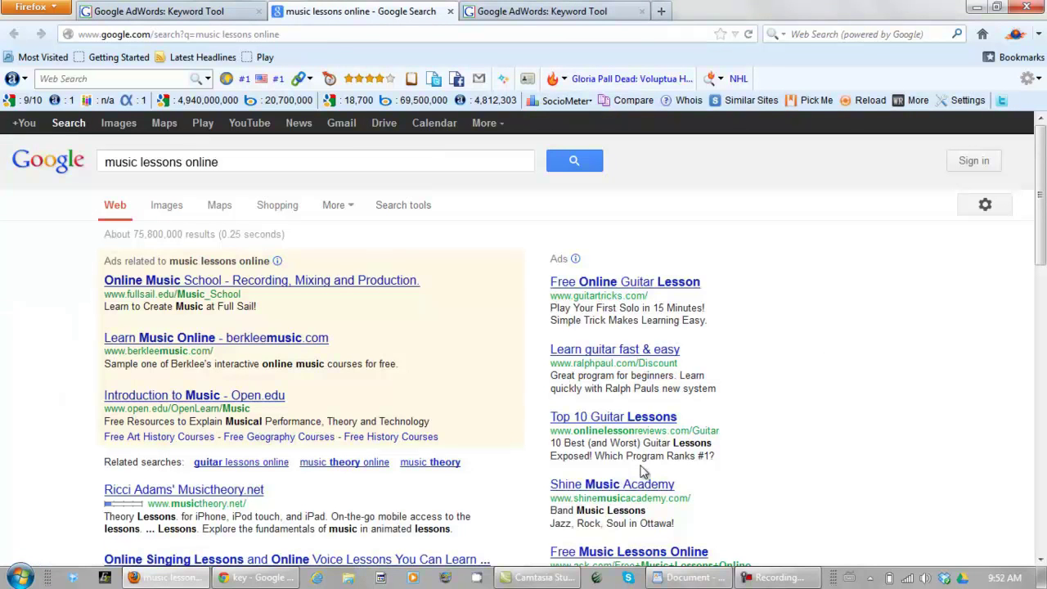
drag(714, 456, 549, 276)
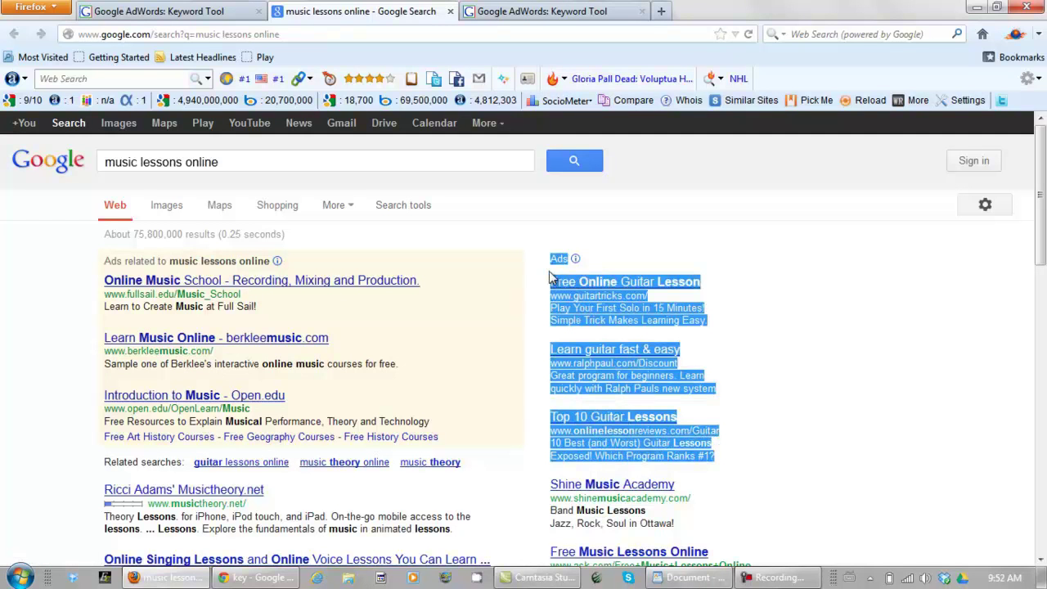
click(739, 280)
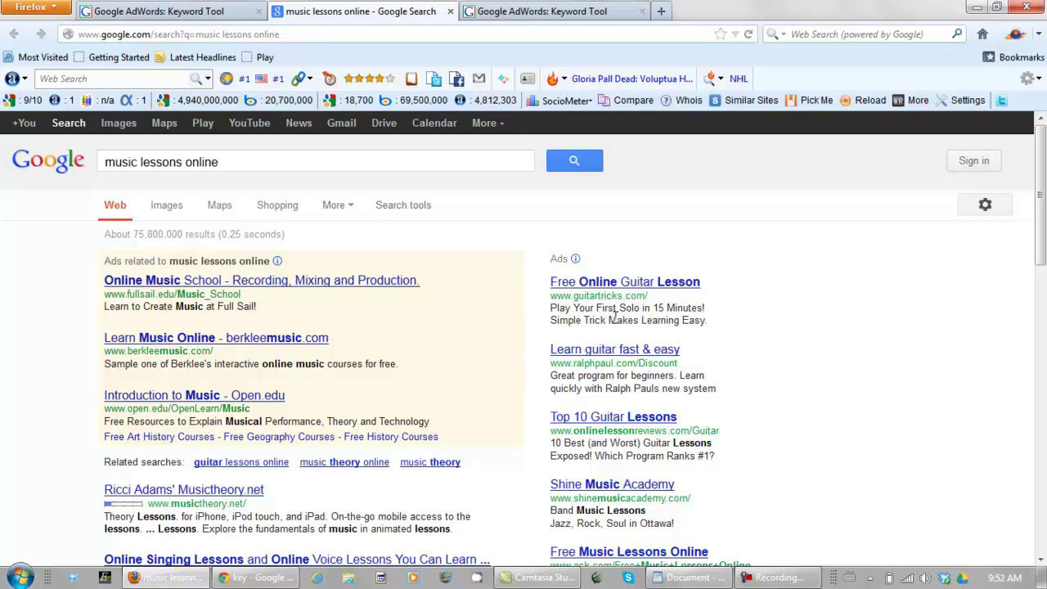
- Rerun the Google search for music lessons online as an exact phrase in quotation marks and check its number of results
click(106, 162)
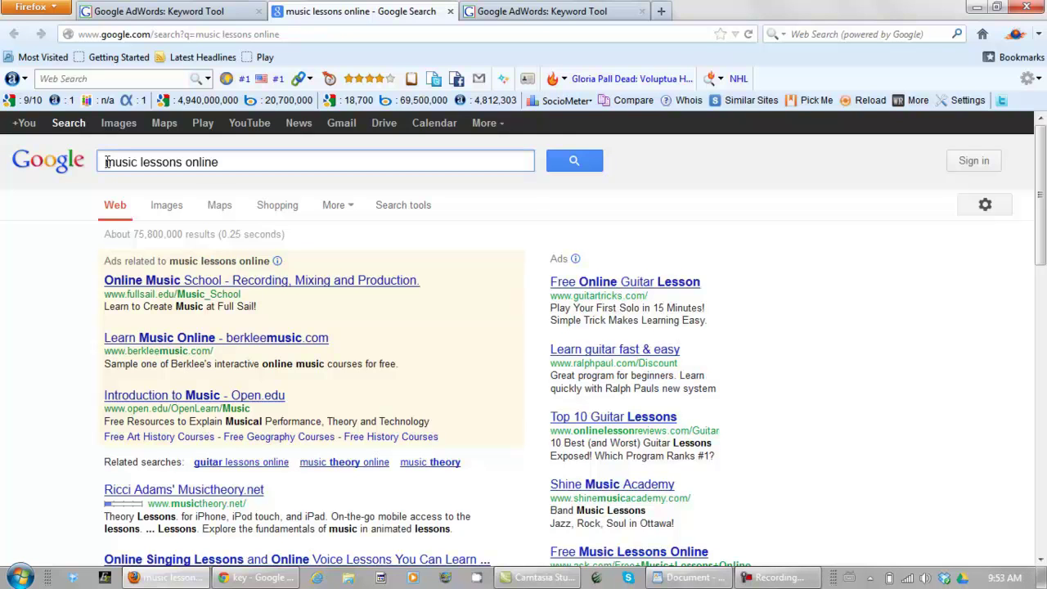
text(")
click(243, 162)
text(")
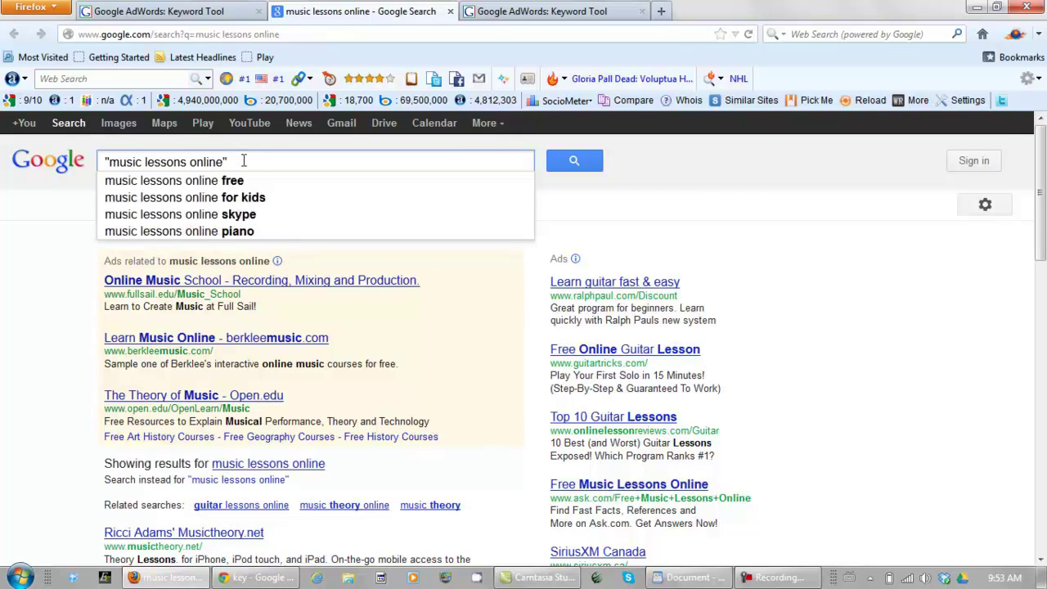
click(573, 162)
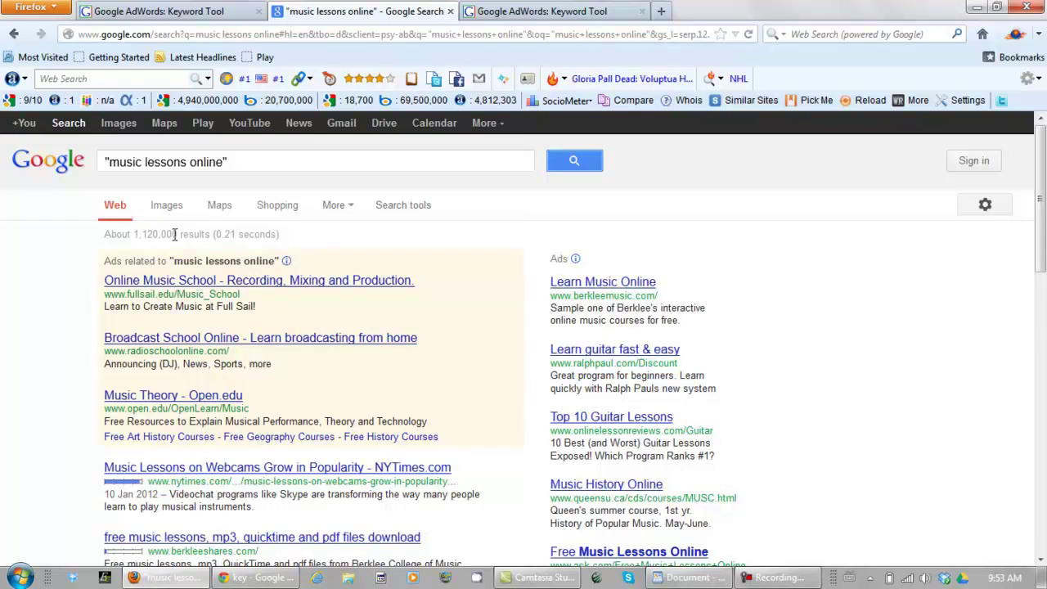
drag(177, 235, 140, 237)
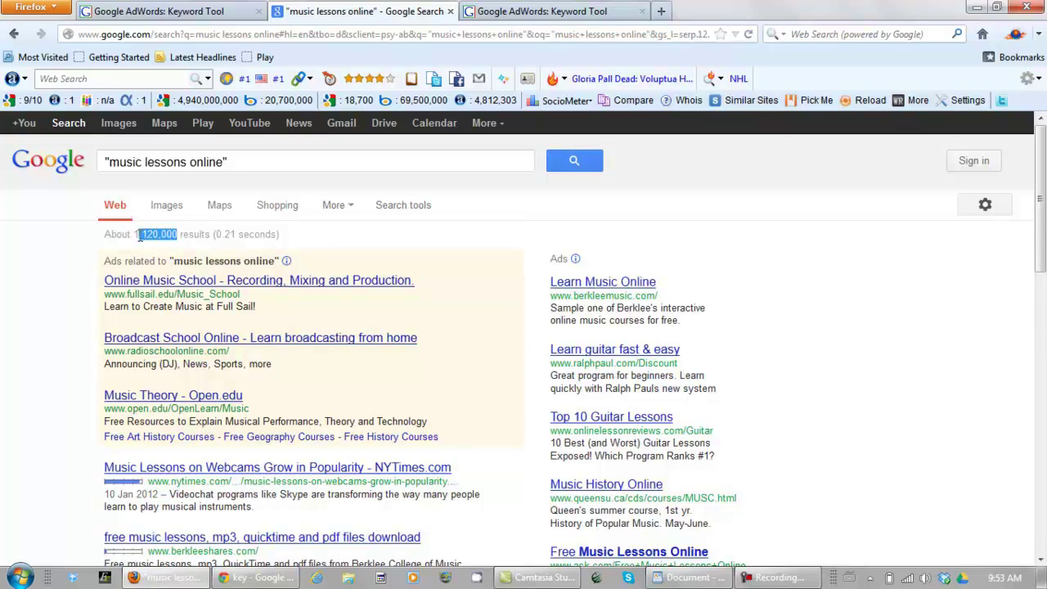
- Open a Google search for the keyword "online music lessons" from the Keyword Tool and rerun it as an exact phrase in quotation marks
click(189, 11)
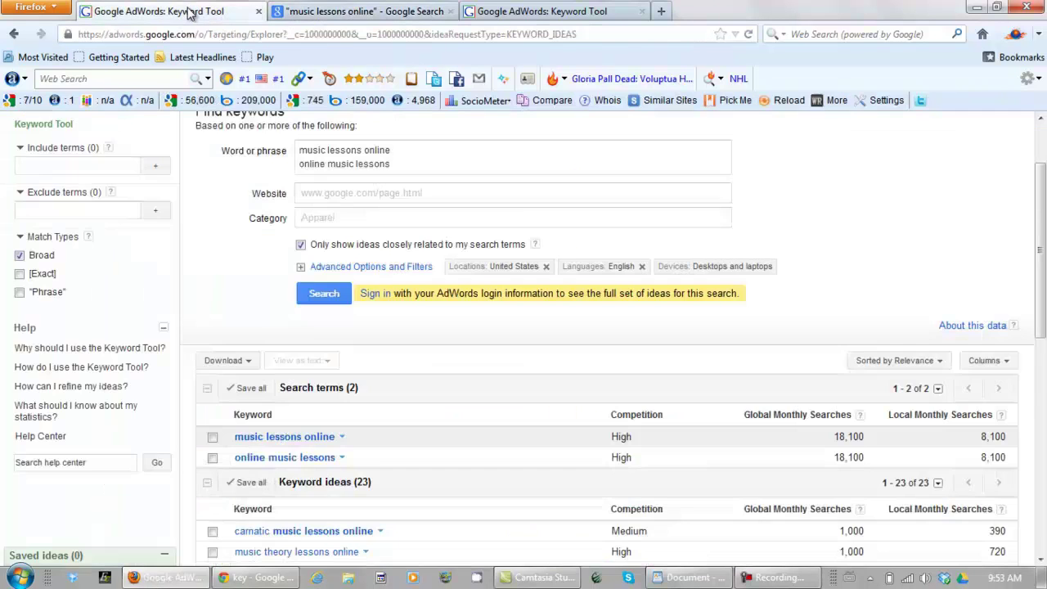
click(270, 459)
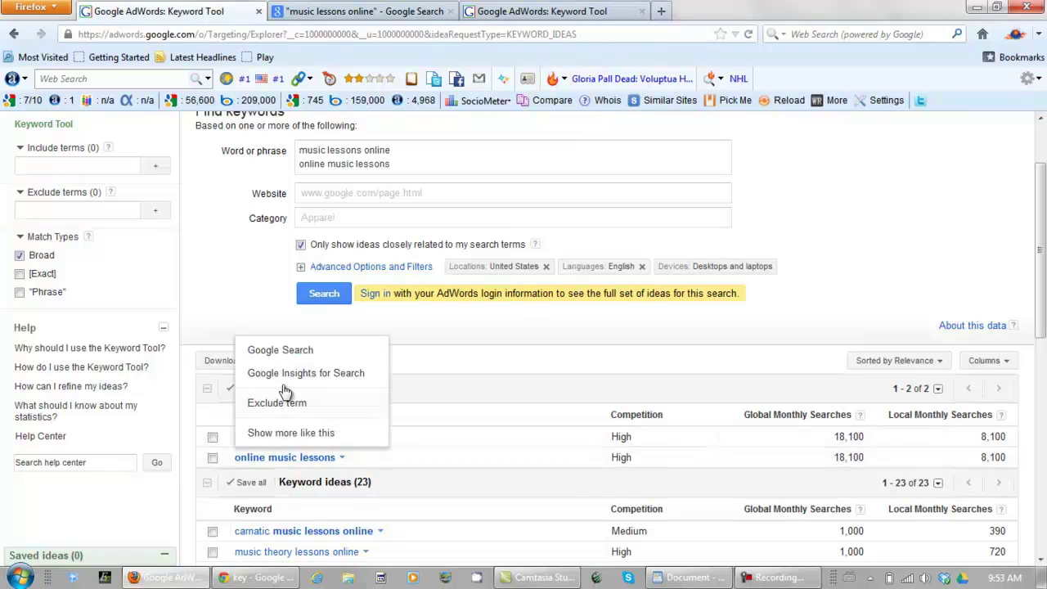
click(283, 349)
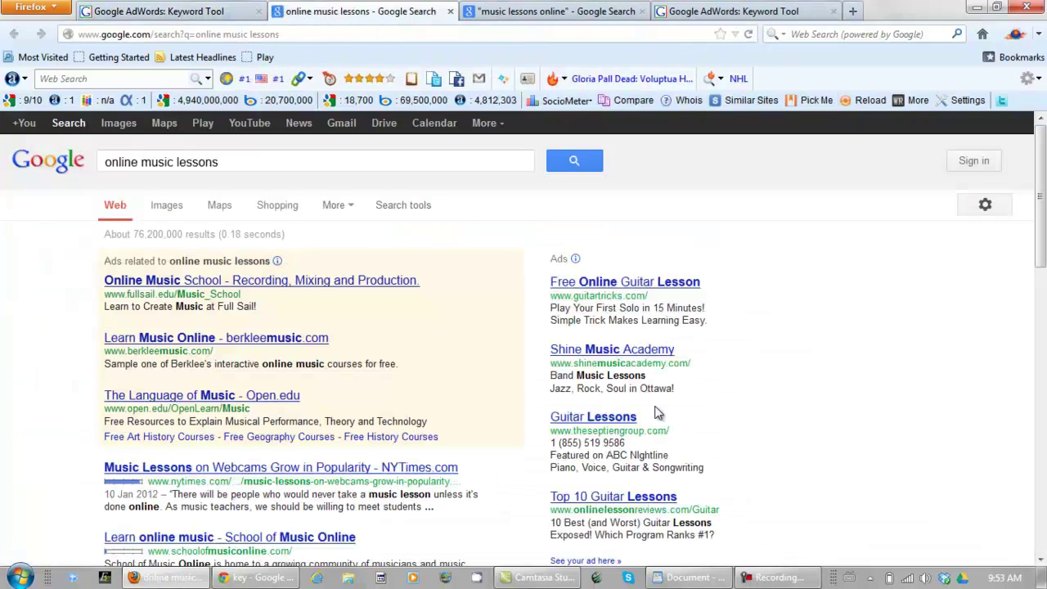
click(106, 162)
text(")
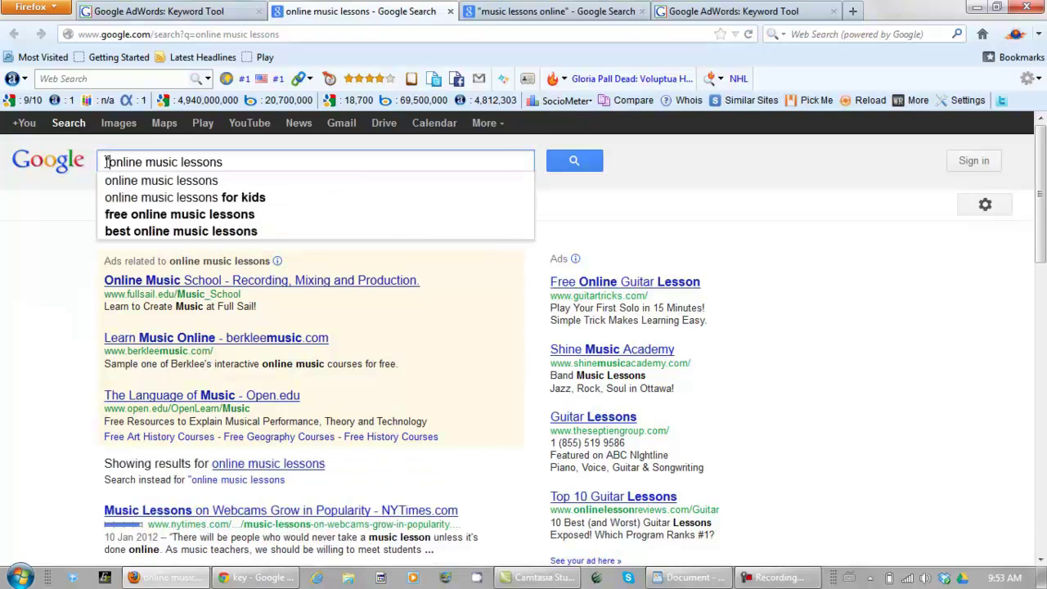
click(229, 161)
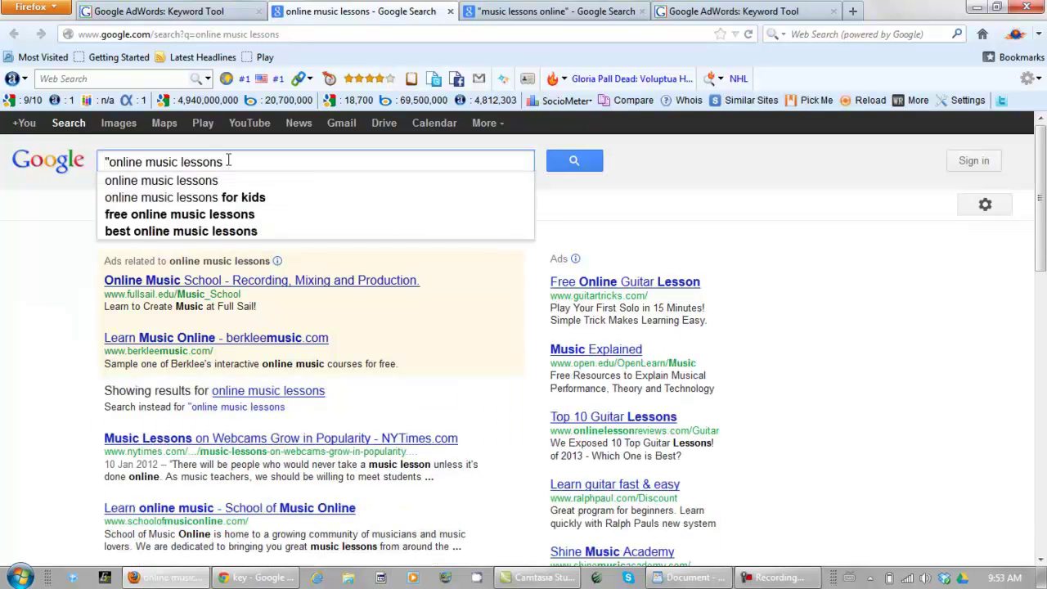
text(")
click(590, 167)
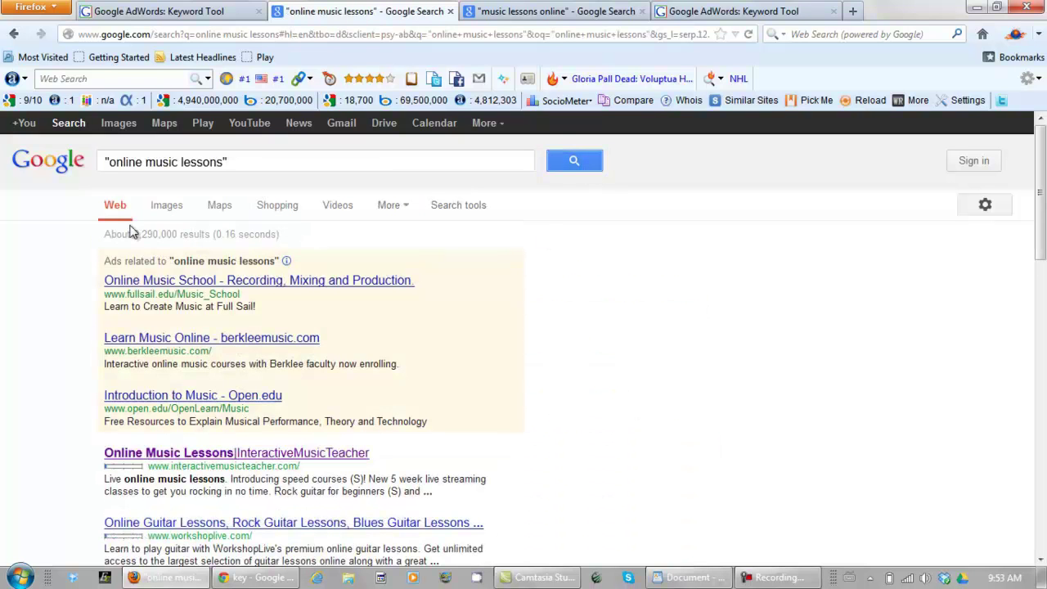
- Return to the Keyword Tool results and close both Google search pages
click(204, 17)
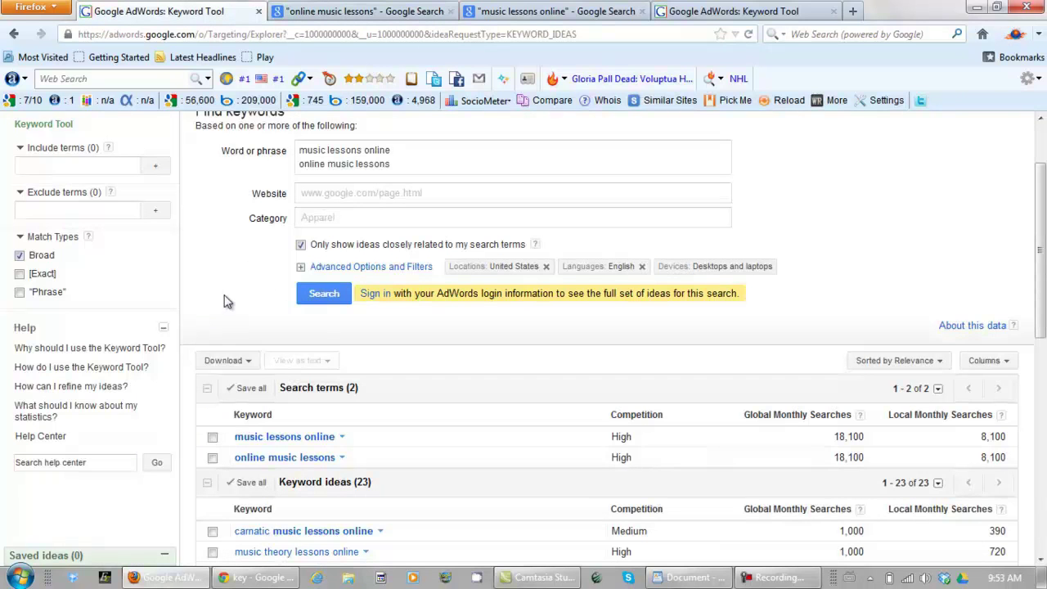
click(450, 11)
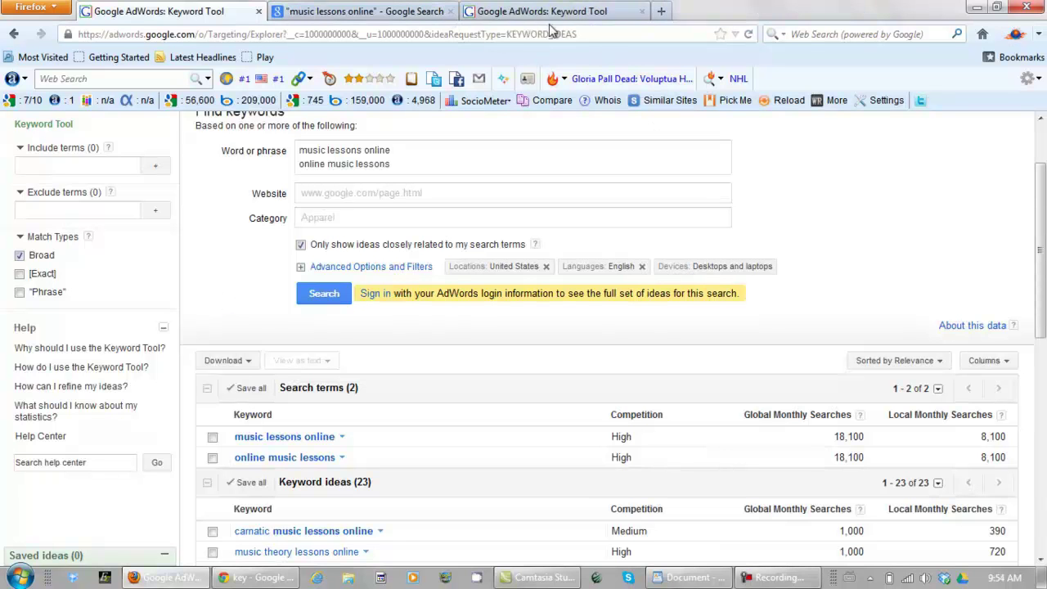
click(450, 11)
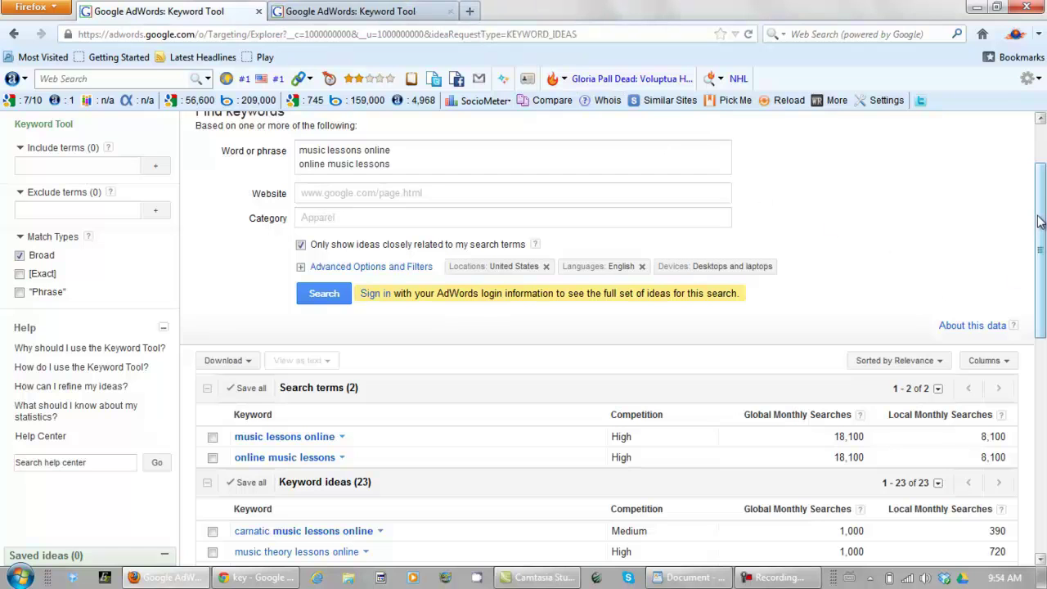
- Sort the keyword ideas by competition in ascending order, with the lowest competition first
drag(1041, 220, 1043, 342)
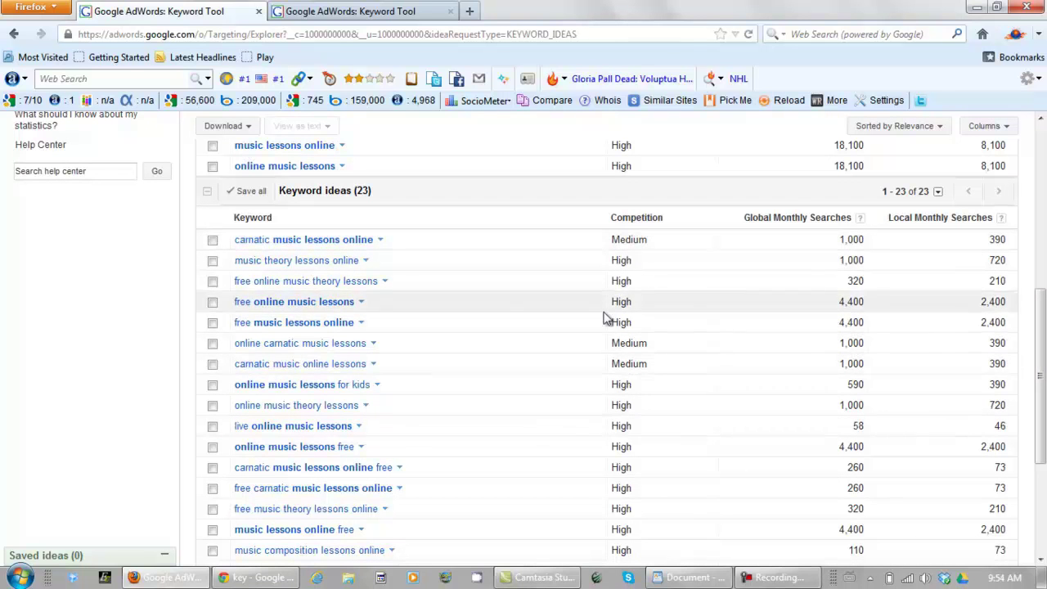
click(626, 219)
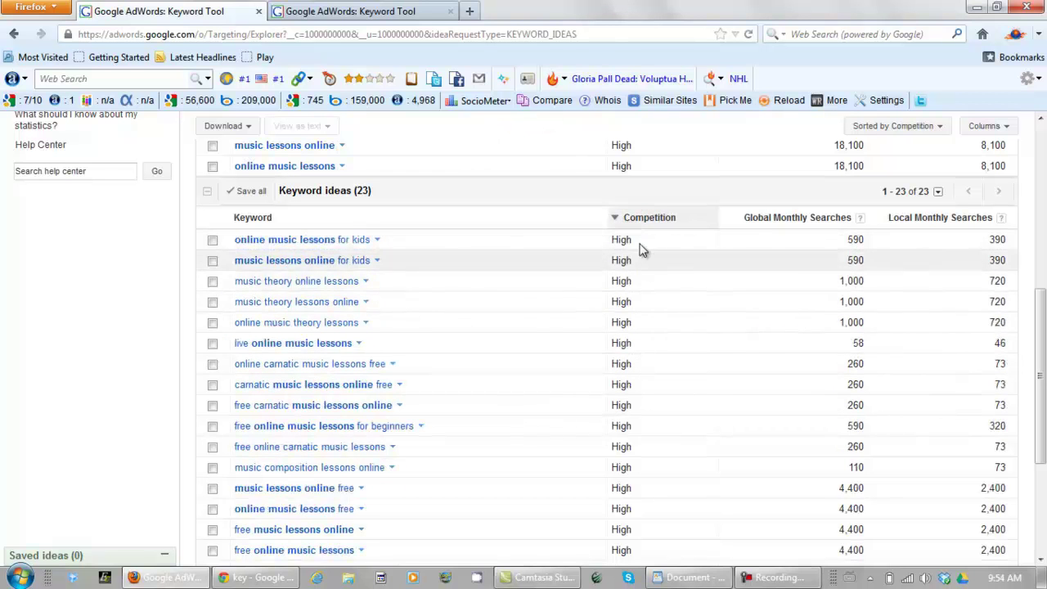
click(643, 219)
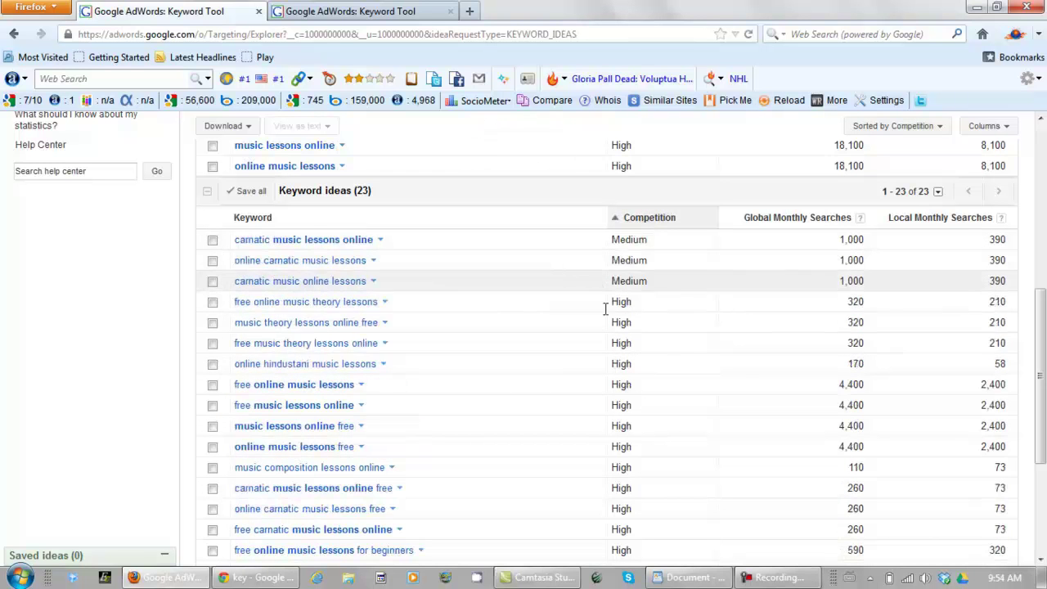
mouse_move(622, 382)
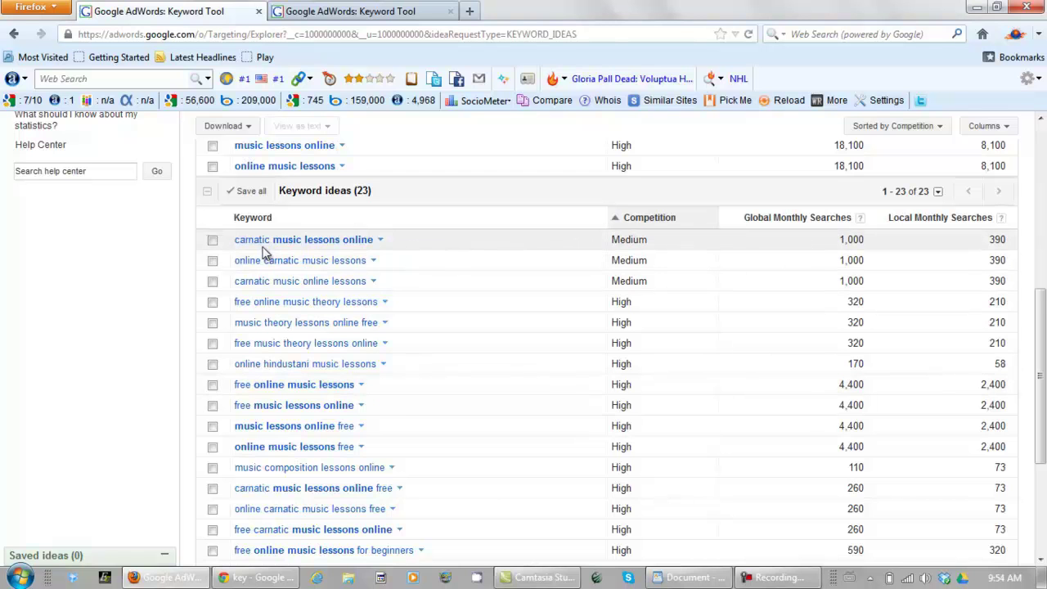
- Open a new Google search for "music lessons online" from the search terms list
scroll(494, 255, up, 4)
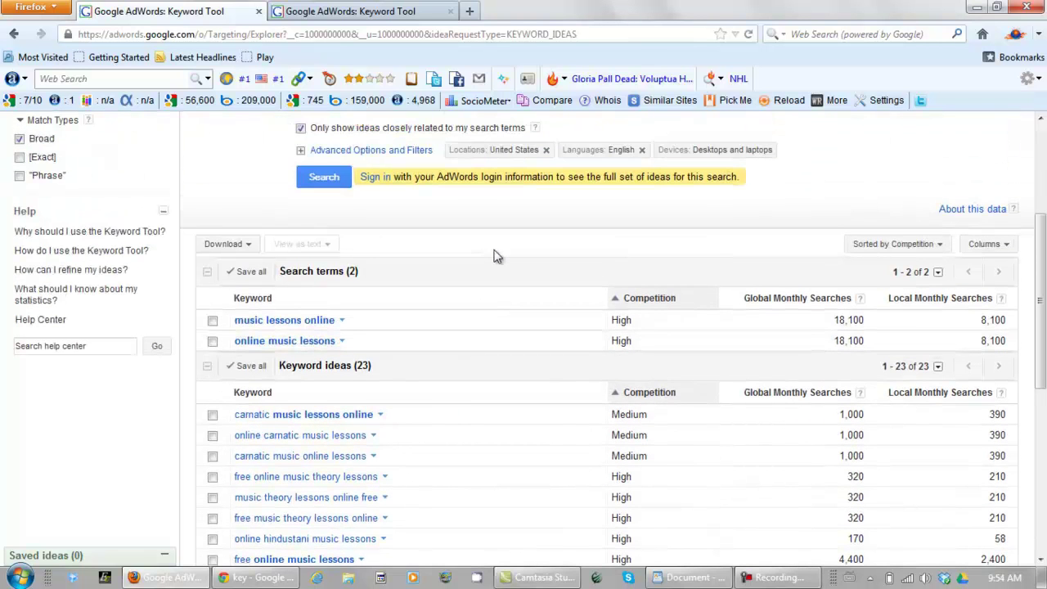
click(274, 324)
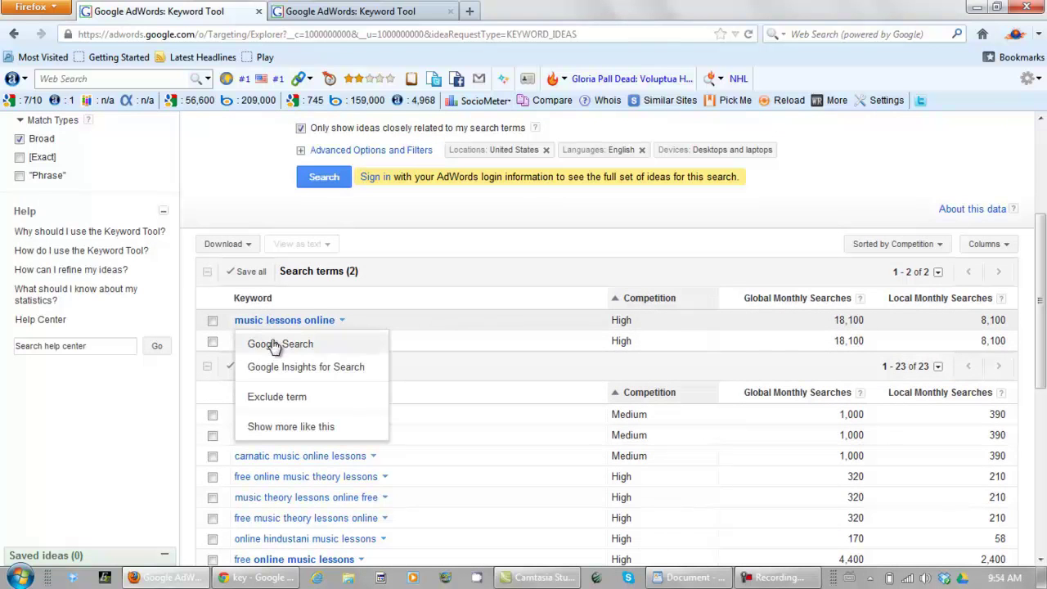
click(273, 343)
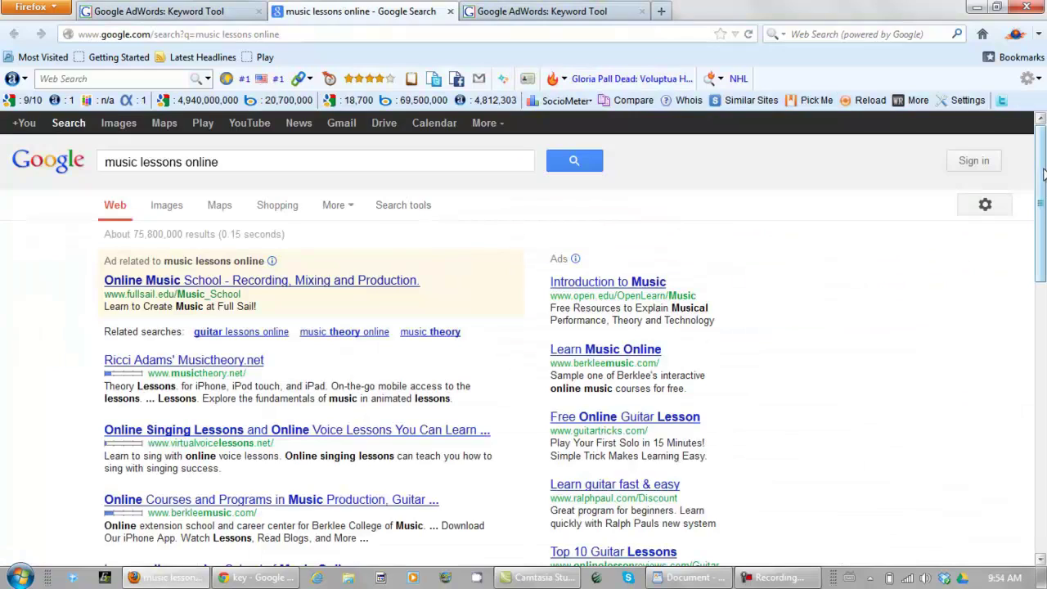
- Copy the related searches from "guitar lessons online" through "violin lessons online" and paste them into the Keyword Tool's word or phrase box
drag(1042, 171, 1041, 439)
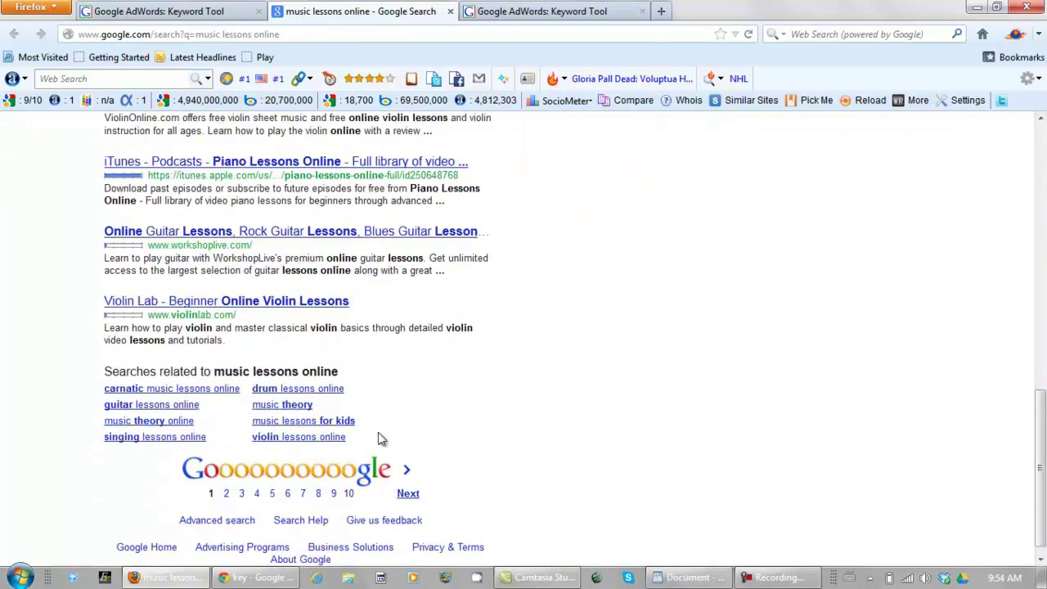
drag(347, 455, 127, 400)
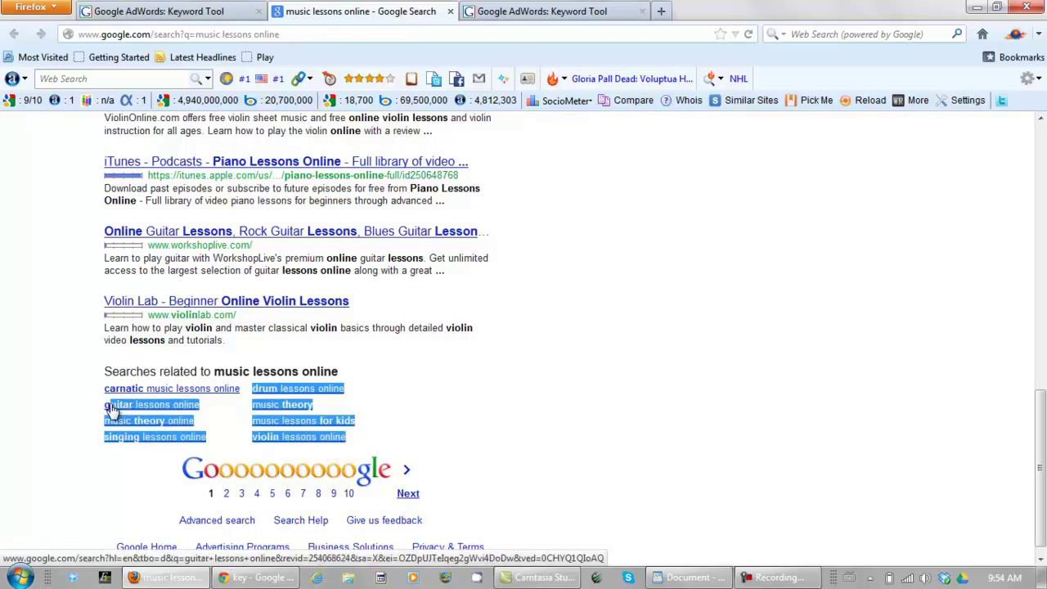
right_click(121, 415)
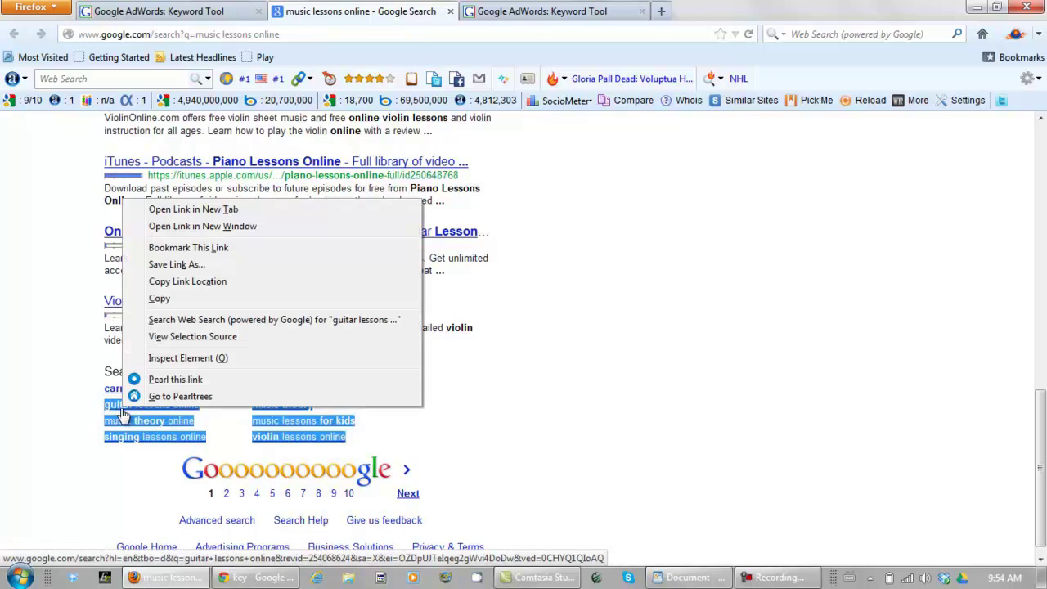
click(177, 302)
click(589, 12)
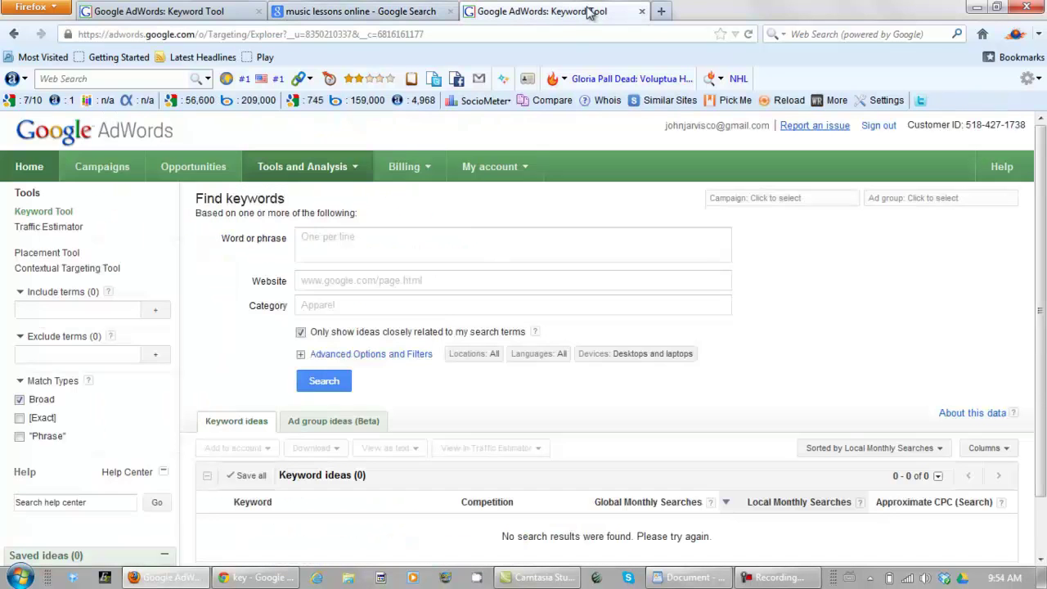
click(407, 245)
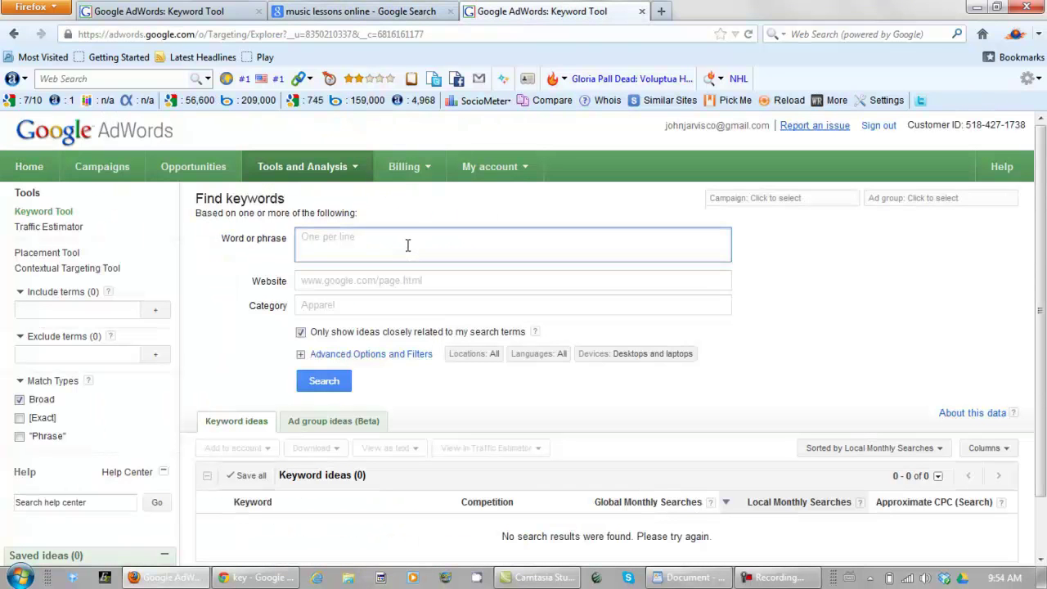
key(ctrl+v)
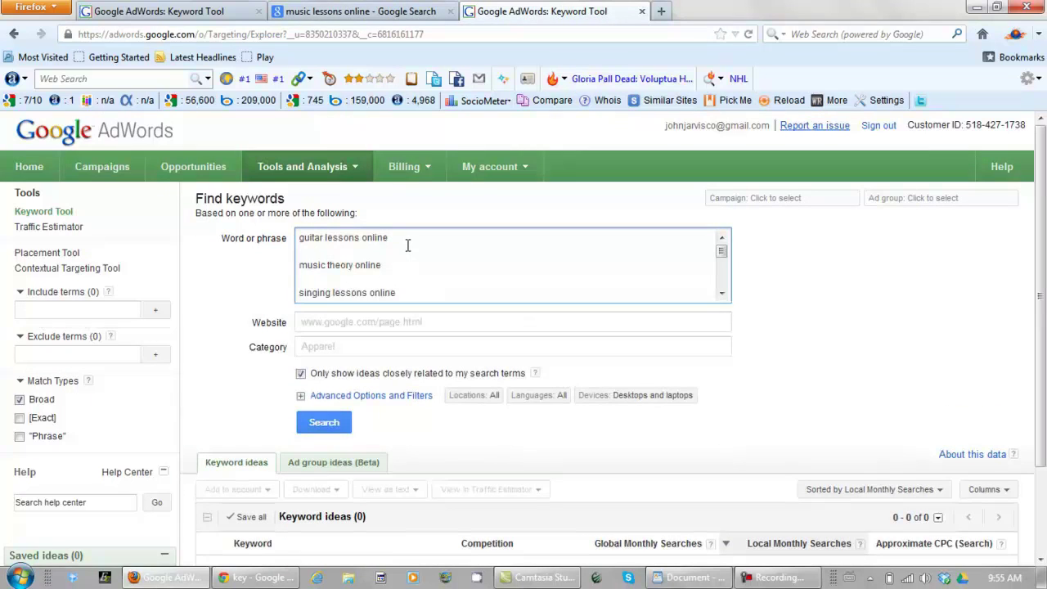
- Remove the blank lines between the pasted keywords so that they form a continuous list with one phrase per line
click(412, 237)
key(Delete)
click(411, 251)
key(Delete)
key(Delete)
click(429, 284)
key(Delete)
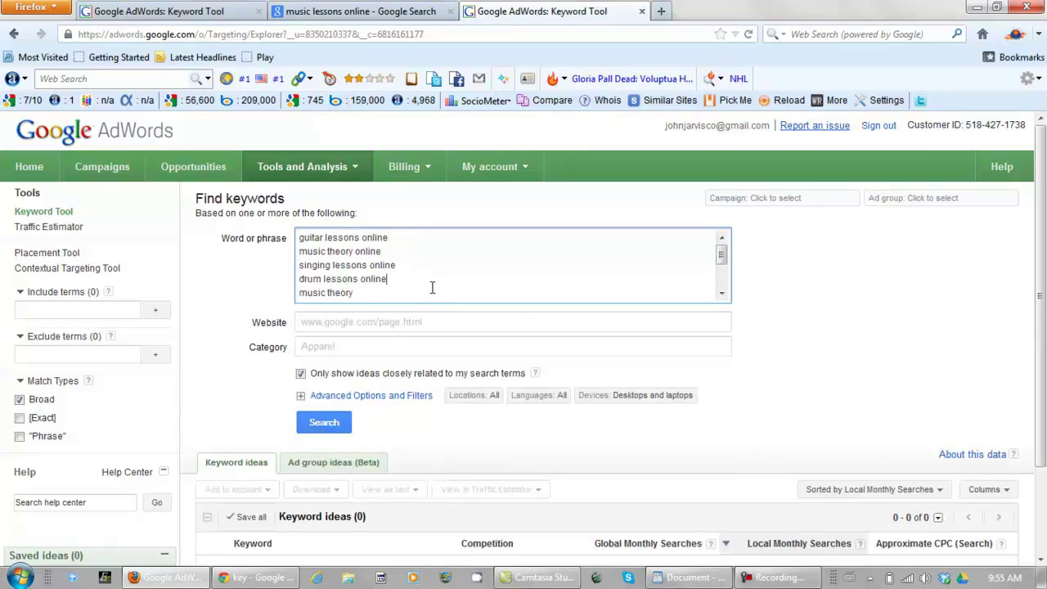
key(Delete)
scroll(725, 257, down, 1)
click(482, 278)
key(BackSpace)
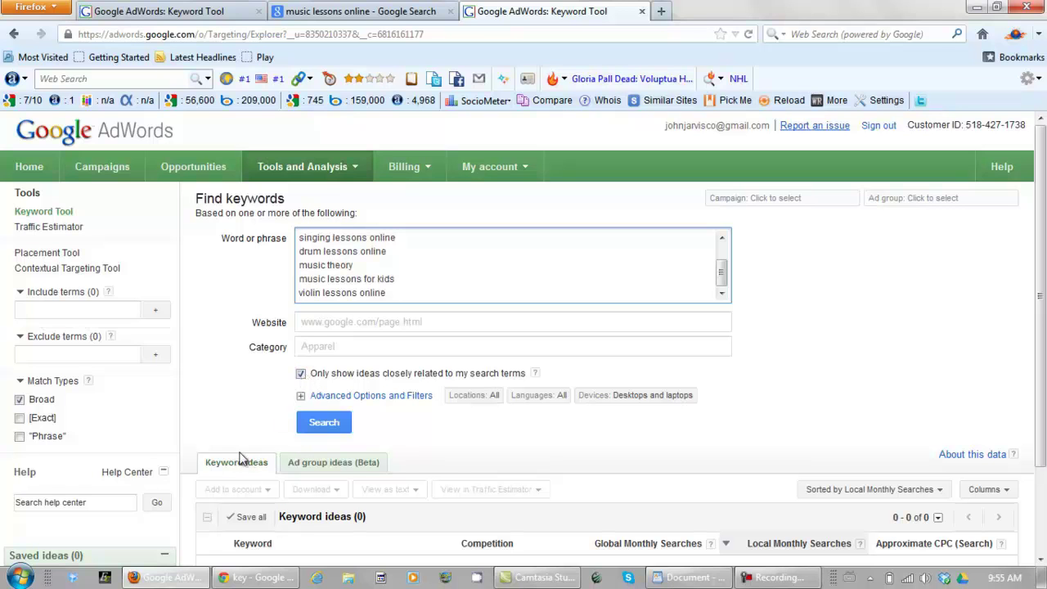
- Try to search for ideas on the pasted keywords and reload the Keyword Tool page
click(334, 427)
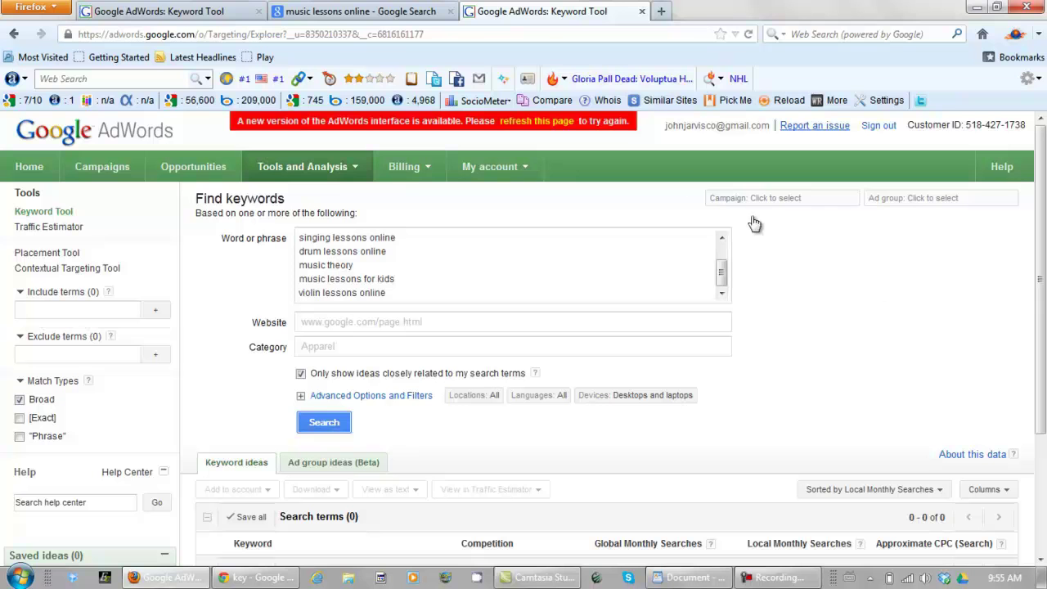
click(748, 36)
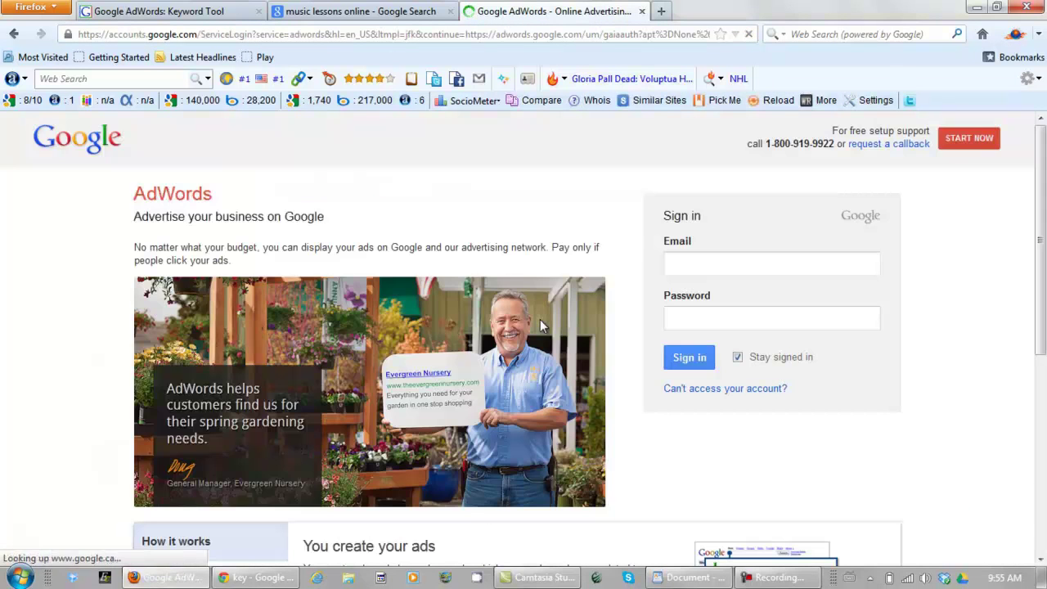
click(402, 36)
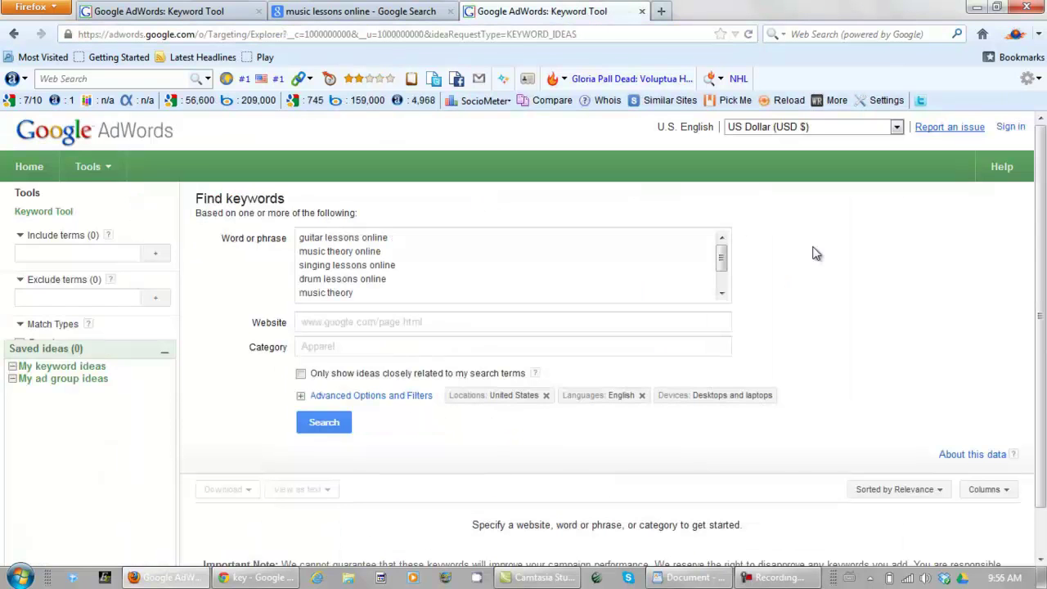
- Restrict the ideas to those closely related to the search terms and run the keyword search
click(301, 373)
click(164, 353)
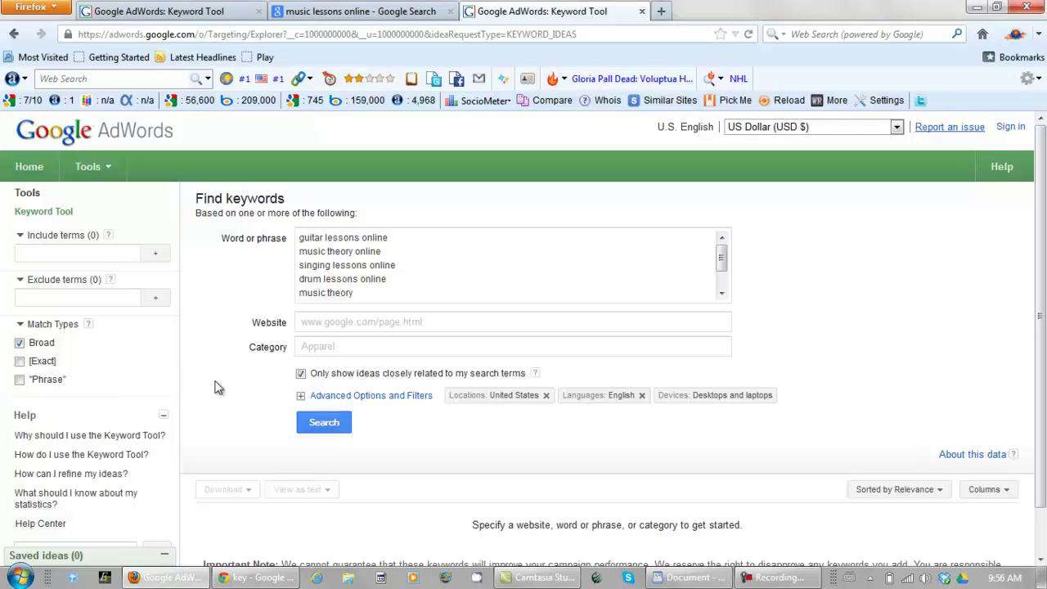
click(323, 424)
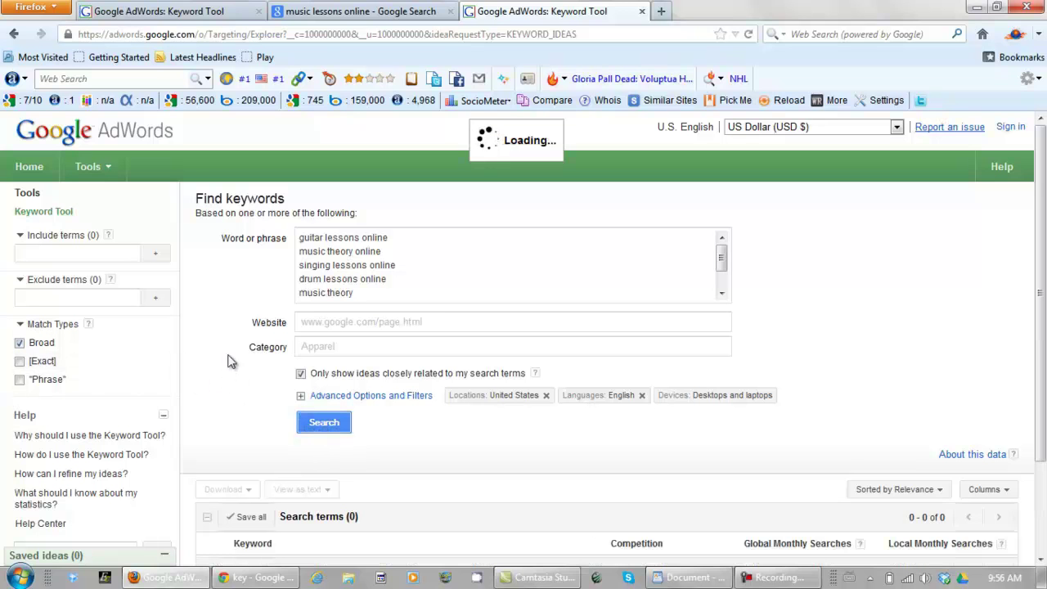
scroll(234, 320, down, 3)
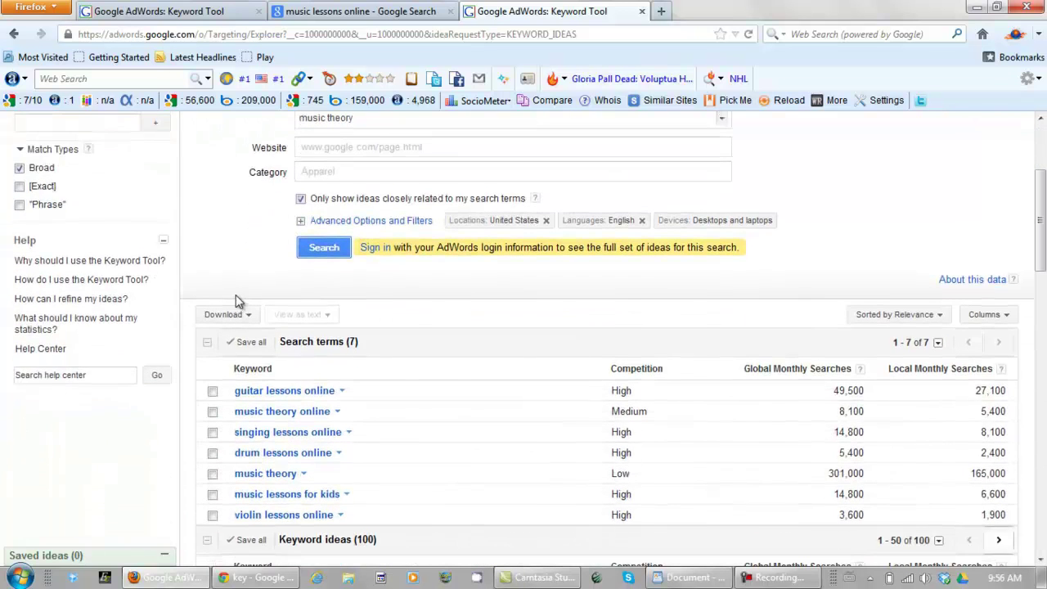
scroll(274, 283, down, 2)
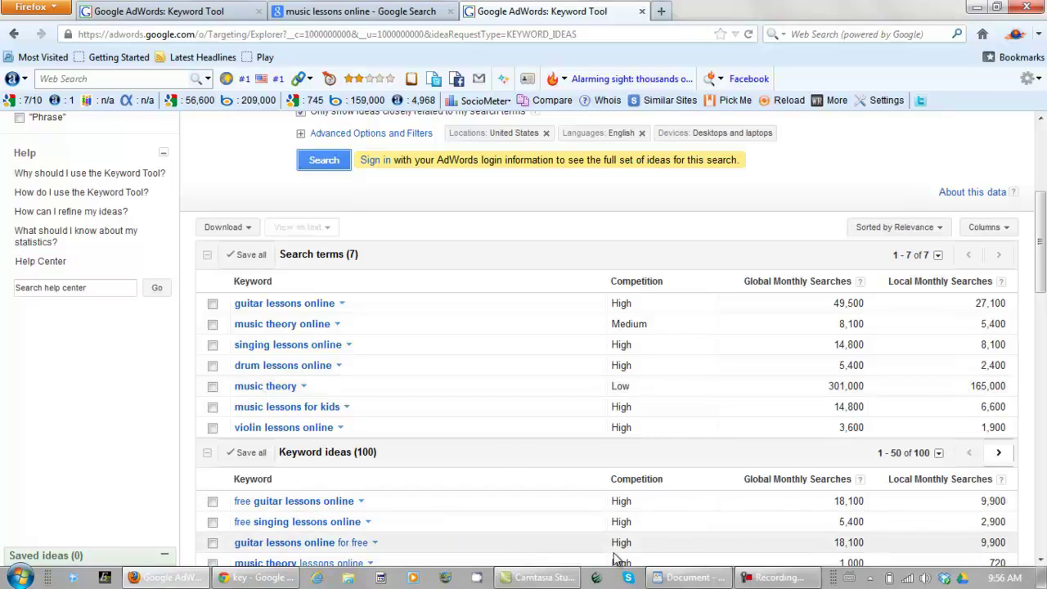
- Open a Google search for the keyword idea "free guitar lessons online" and rerun it as an exact phrase in quotation marks
scroll(561, 513, down, 4)
drag(1033, 281, 1033, 305)
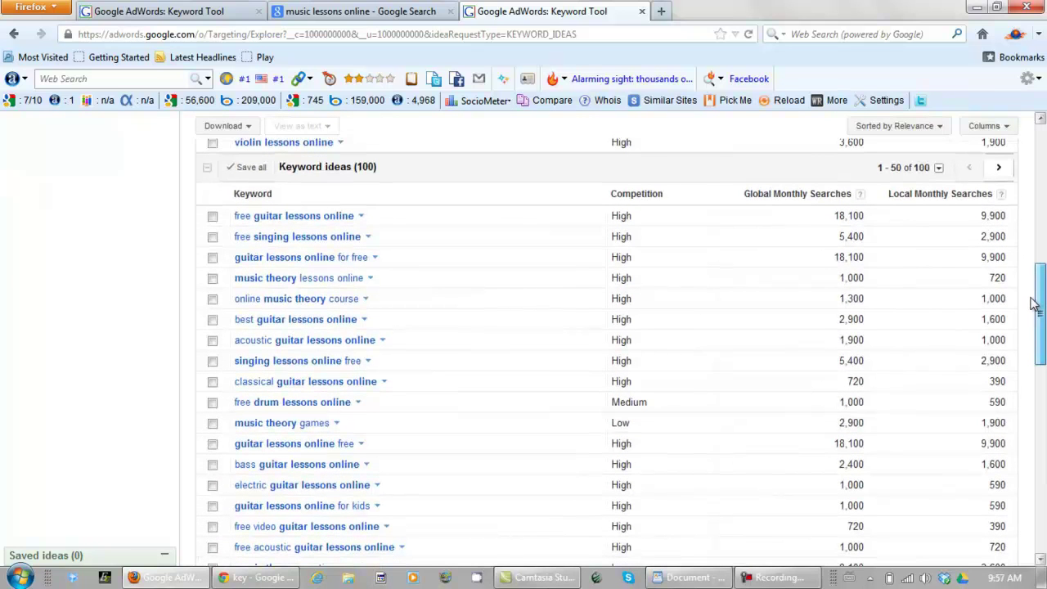
click(289, 217)
click(286, 239)
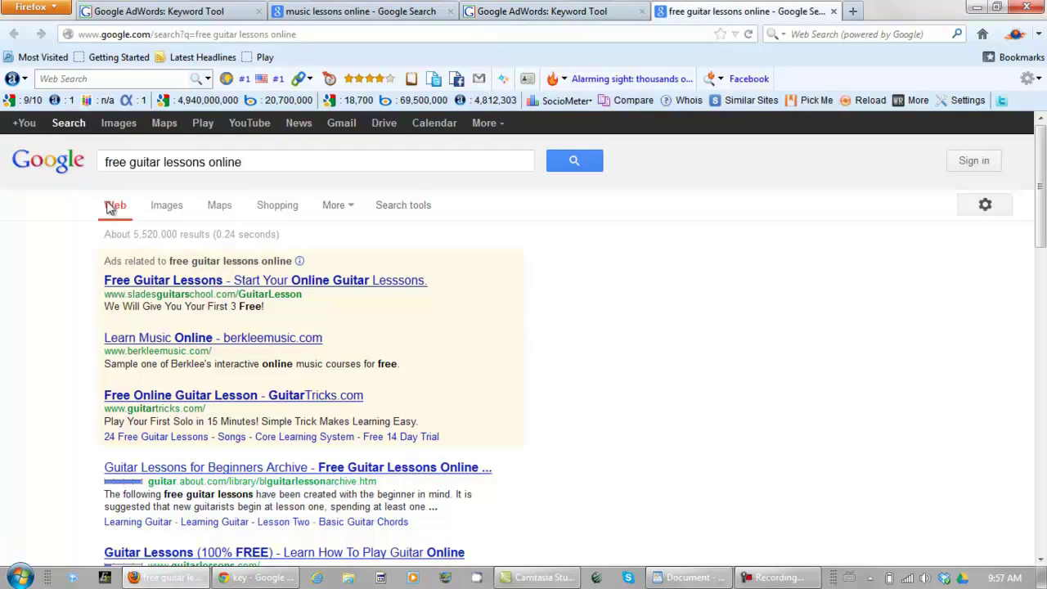
click(105, 161)
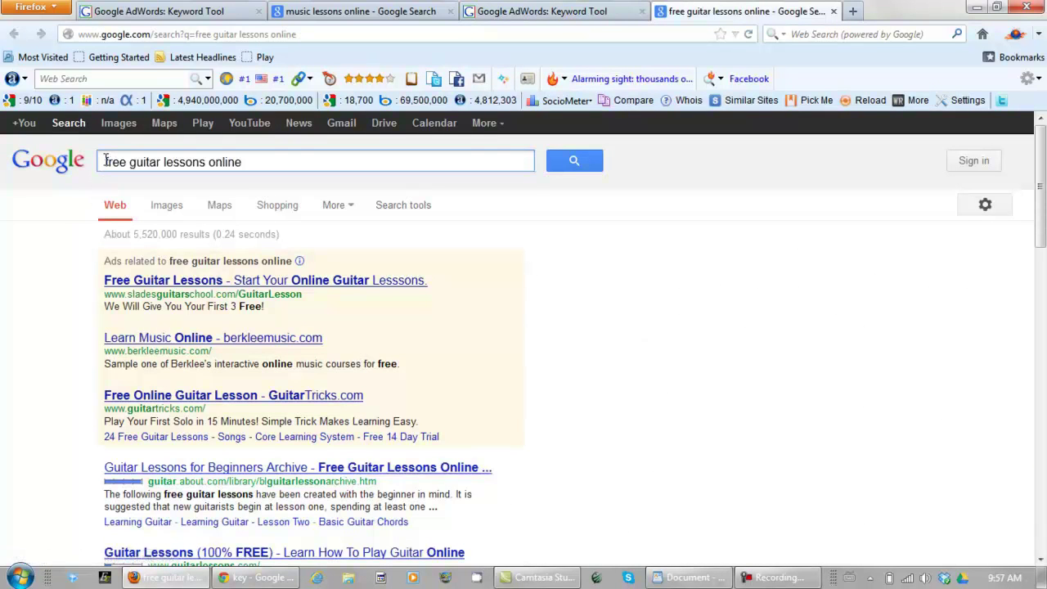
text(")
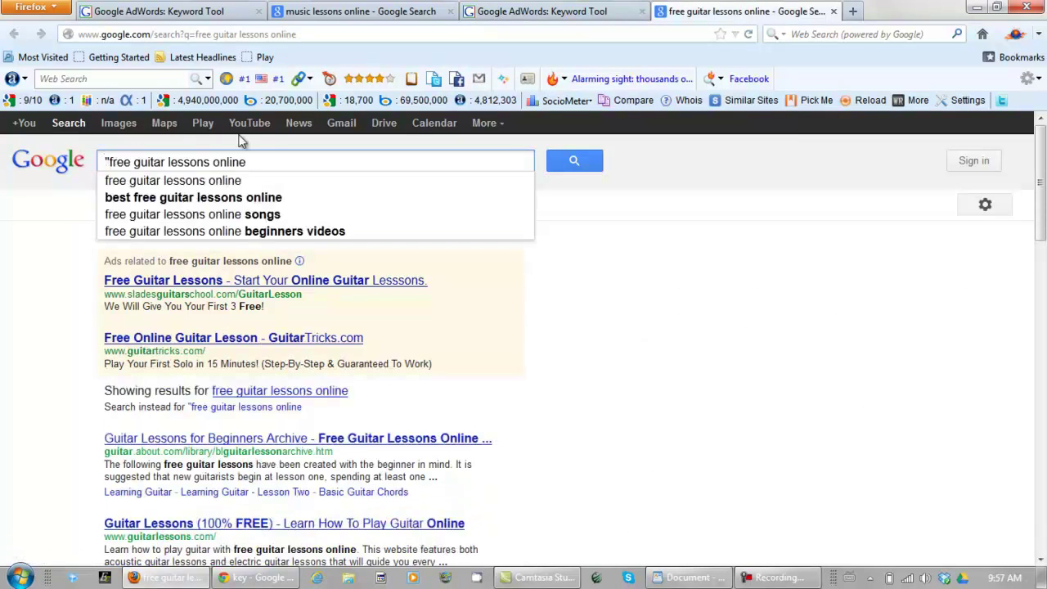
click(256, 162)
text(")
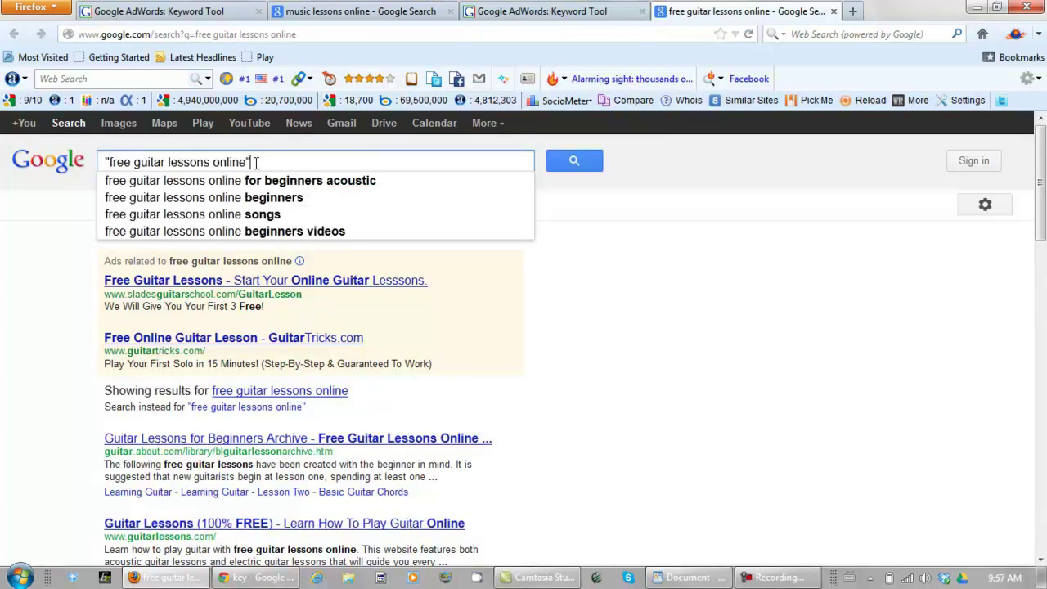
click(574, 163)
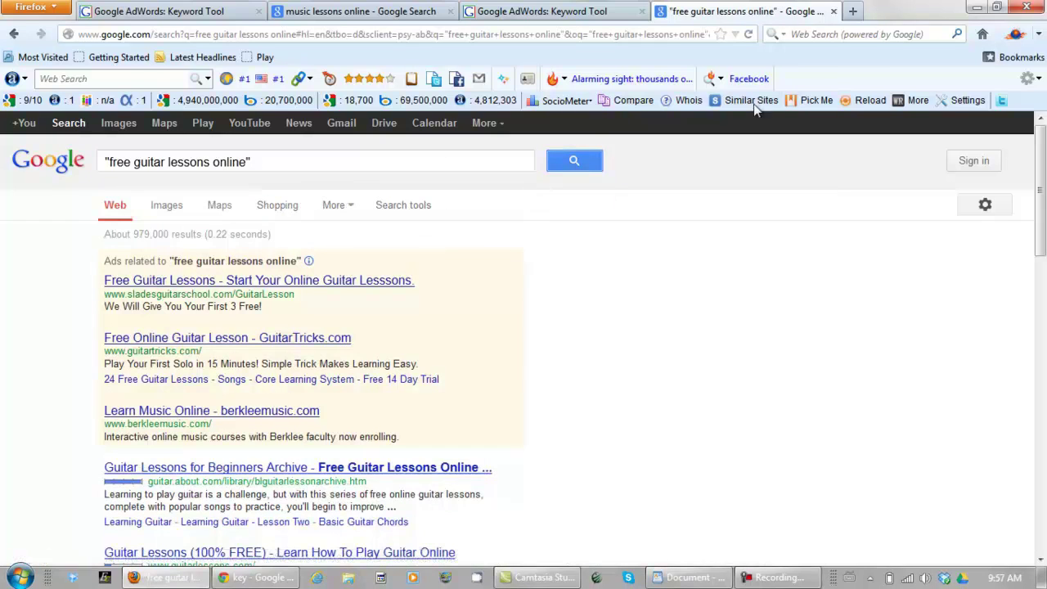
- Close the Google search page and show more keyword ideas like "guitar lessons online" from the search terms list
click(833, 11)
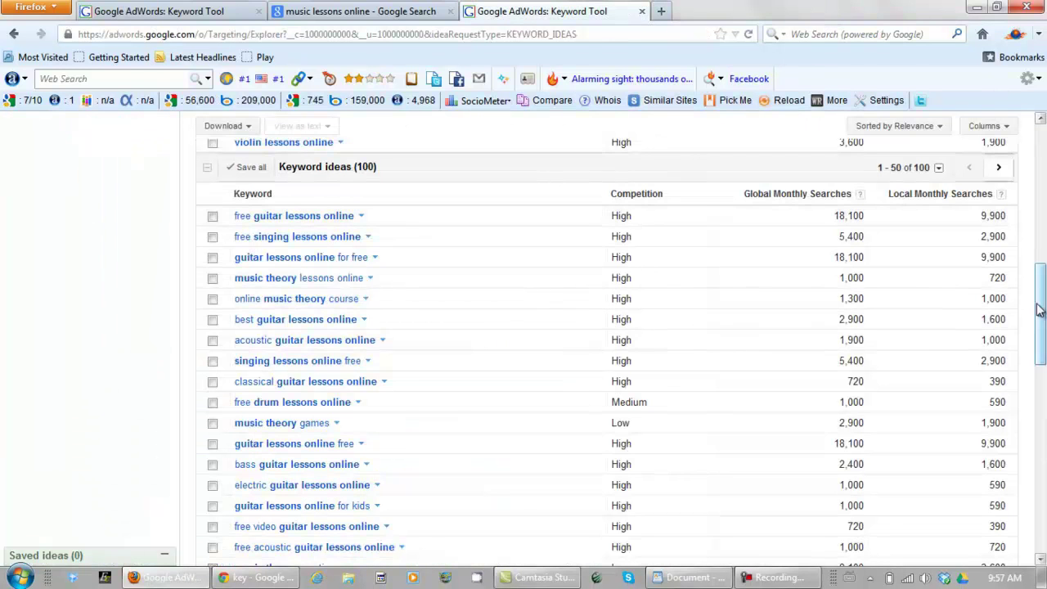
drag(1041, 303, 1042, 242)
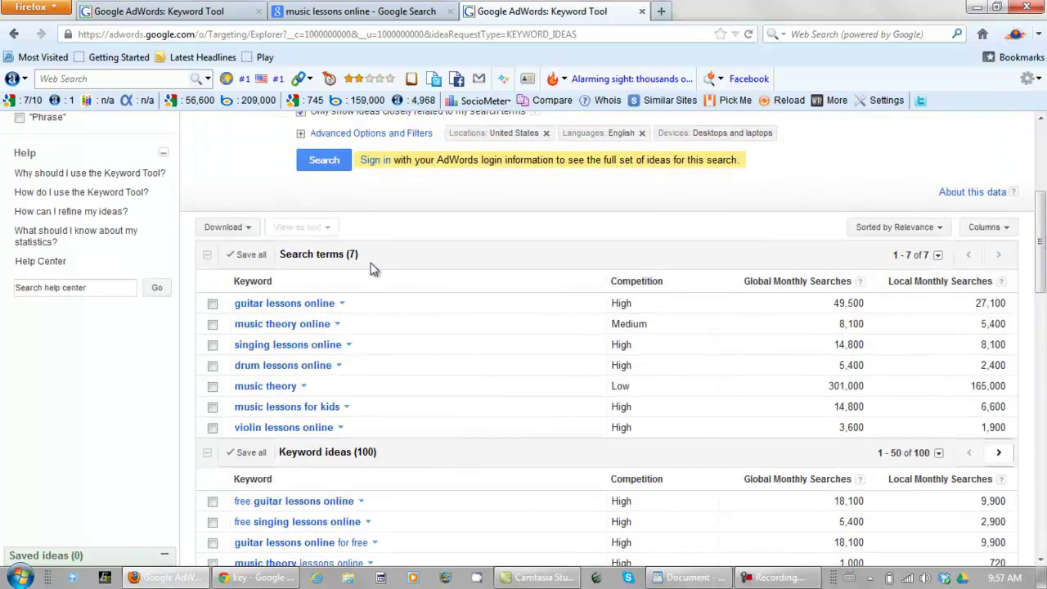
click(304, 307)
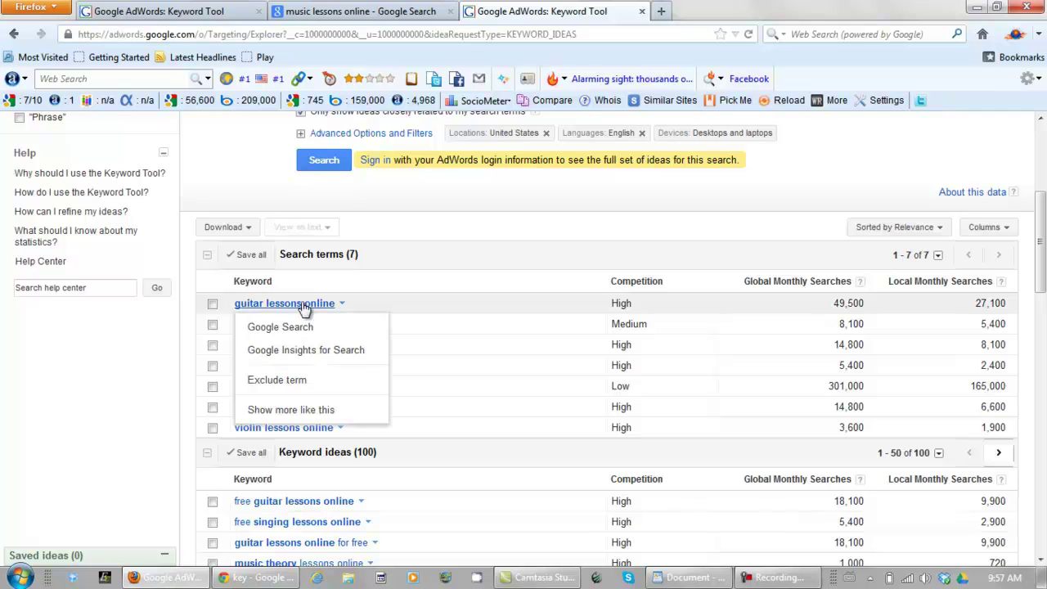
click(280, 411)
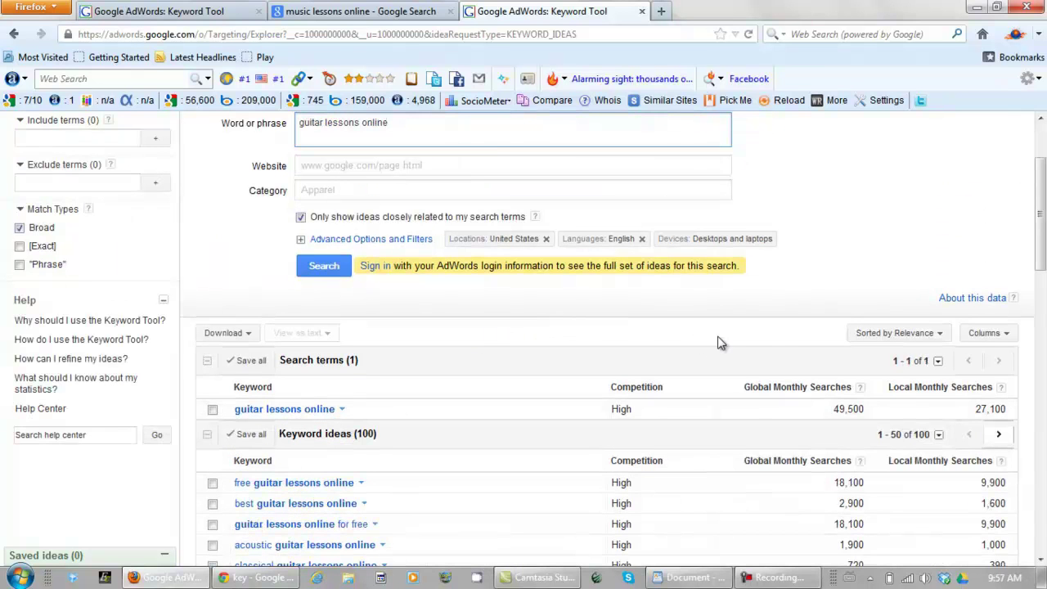
- From the refined keyword ideas, search Google for "free guitar lessons online", highlight the result count, and repeat the search as a quoted exact phrase
drag(1043, 204, 1043, 279)
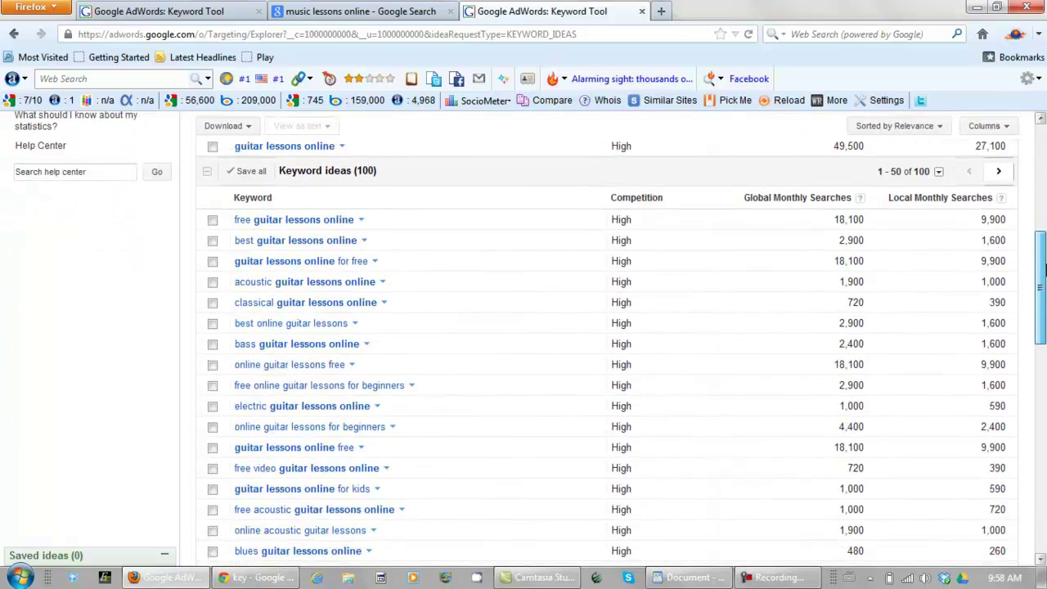
click(297, 221)
click(286, 244)
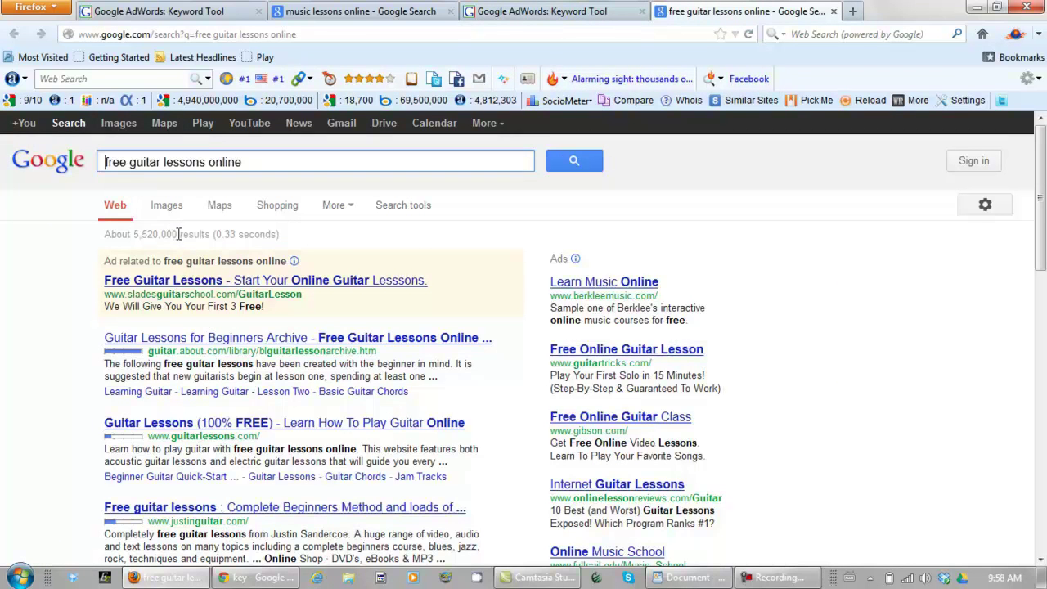
drag(178, 234, 137, 235)
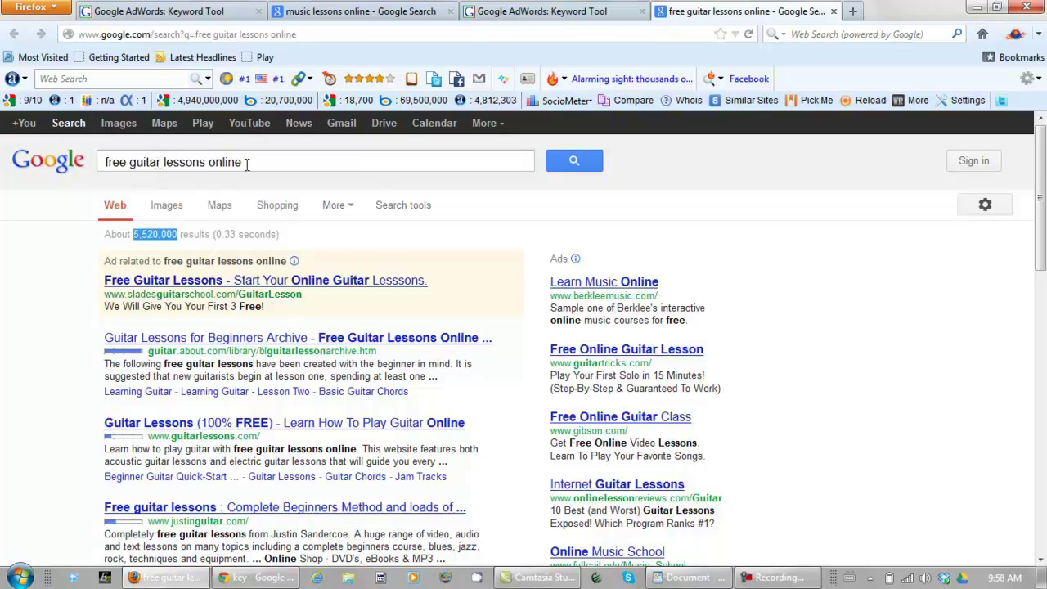
click(104, 163)
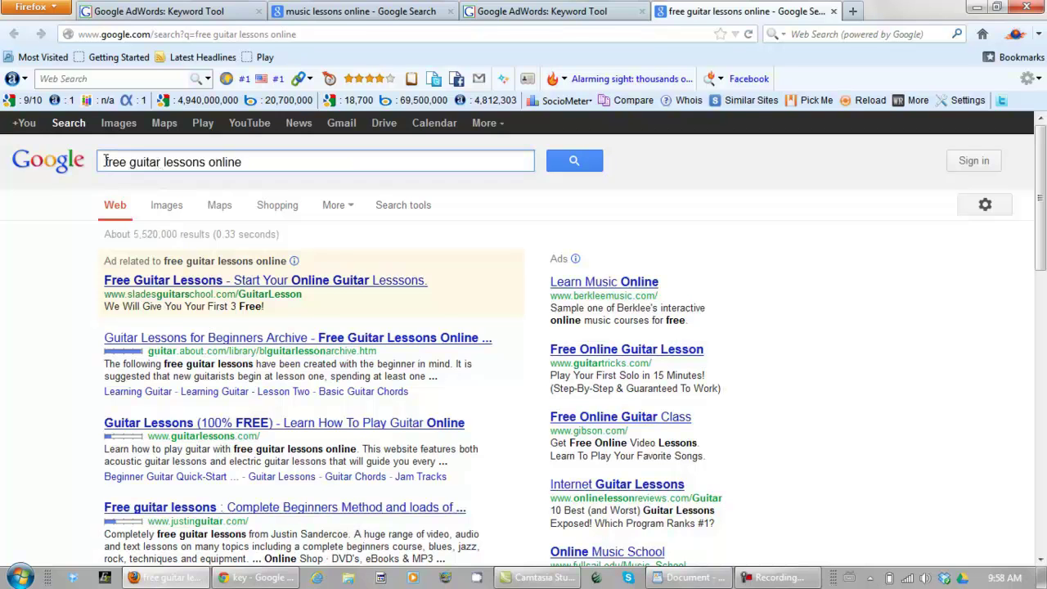
text(")
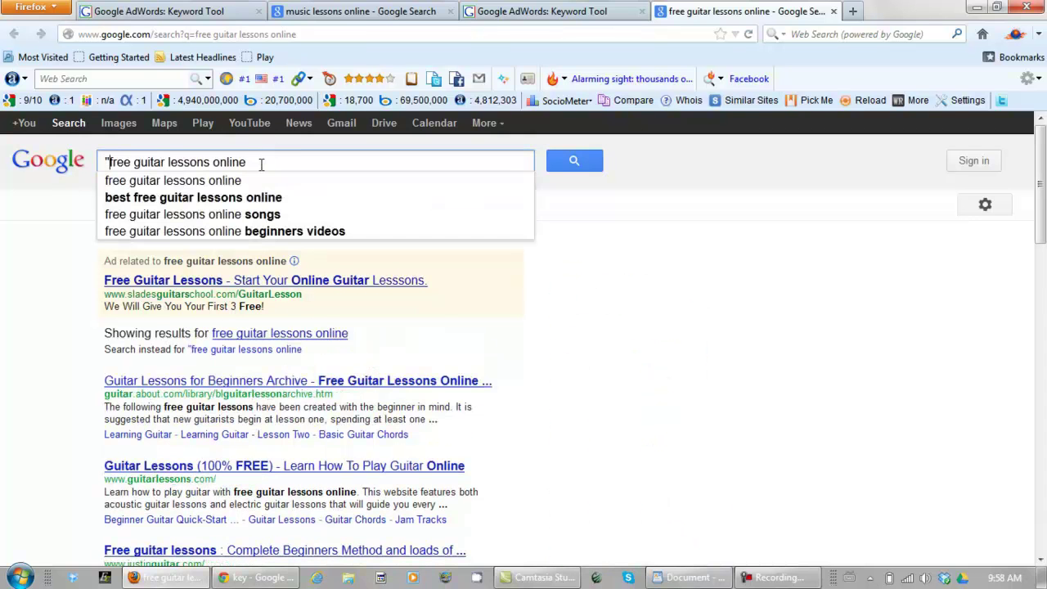
text(")
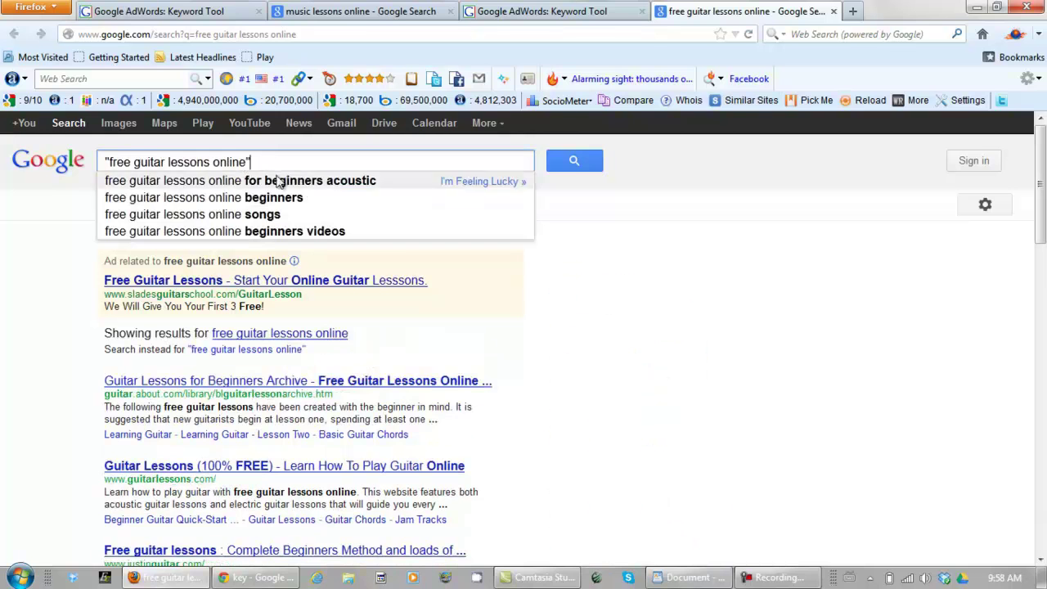
click(572, 161)
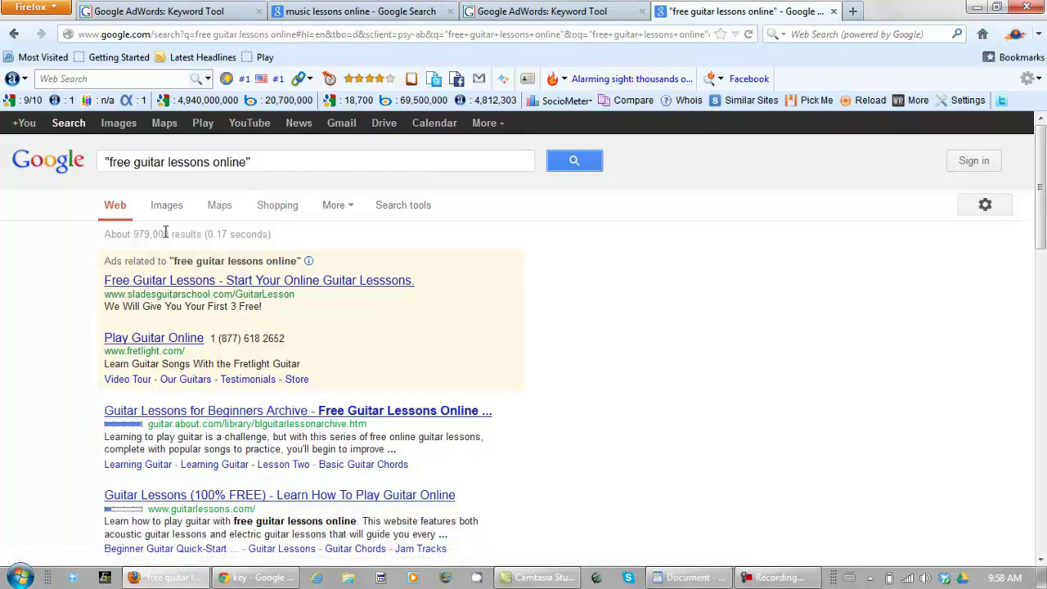
- Back in the keyword ideas, search Google for "free online guitar lessons for beginners", repeat it as a quoted exact phrase, and close the results
click(834, 11)
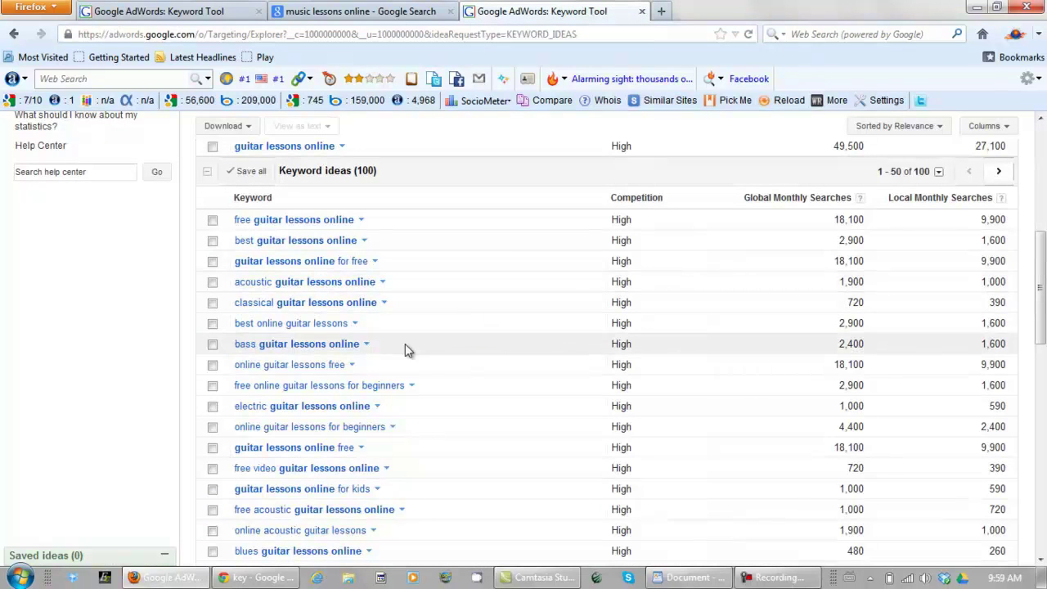
click(293, 393)
click(280, 409)
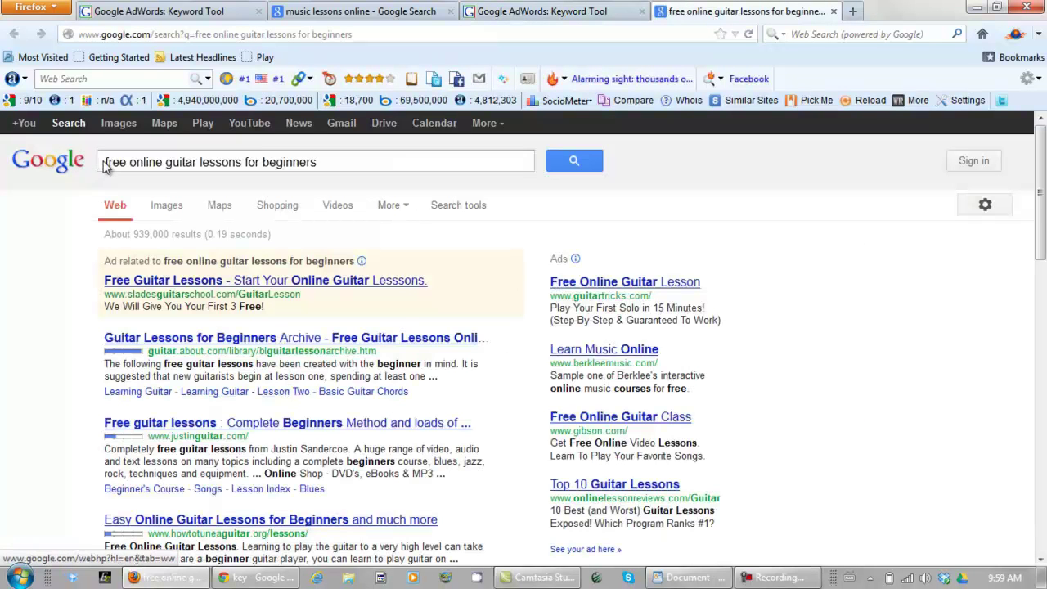
click(106, 164)
text(")
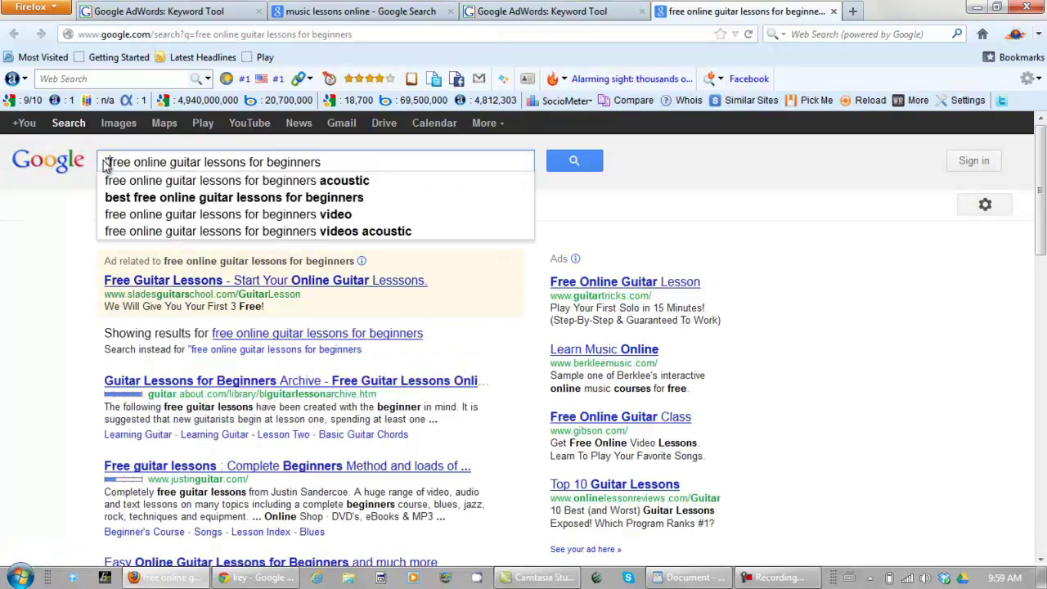
text(")
click(573, 166)
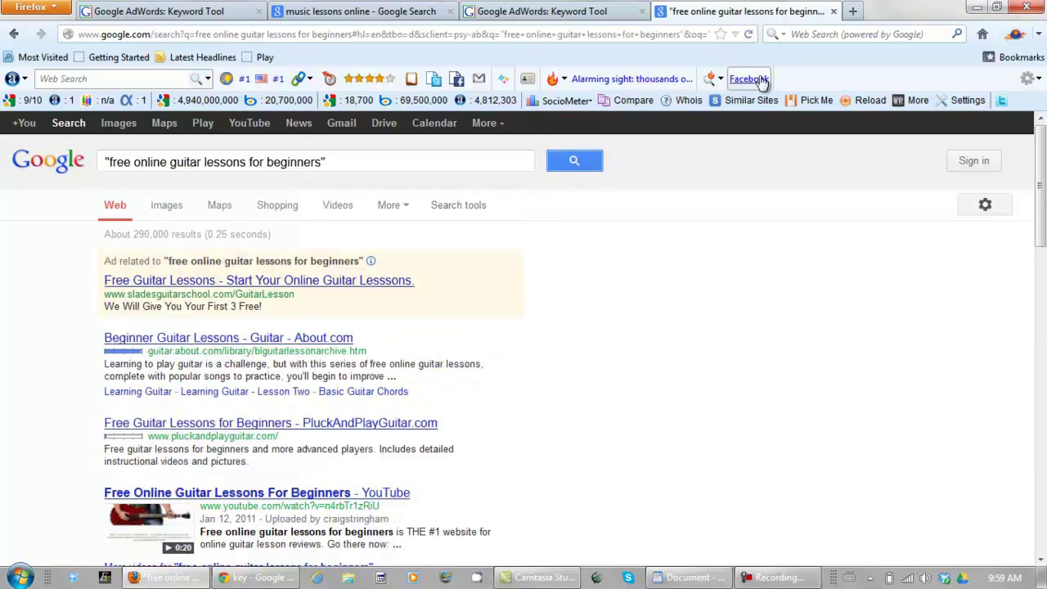
click(834, 12)
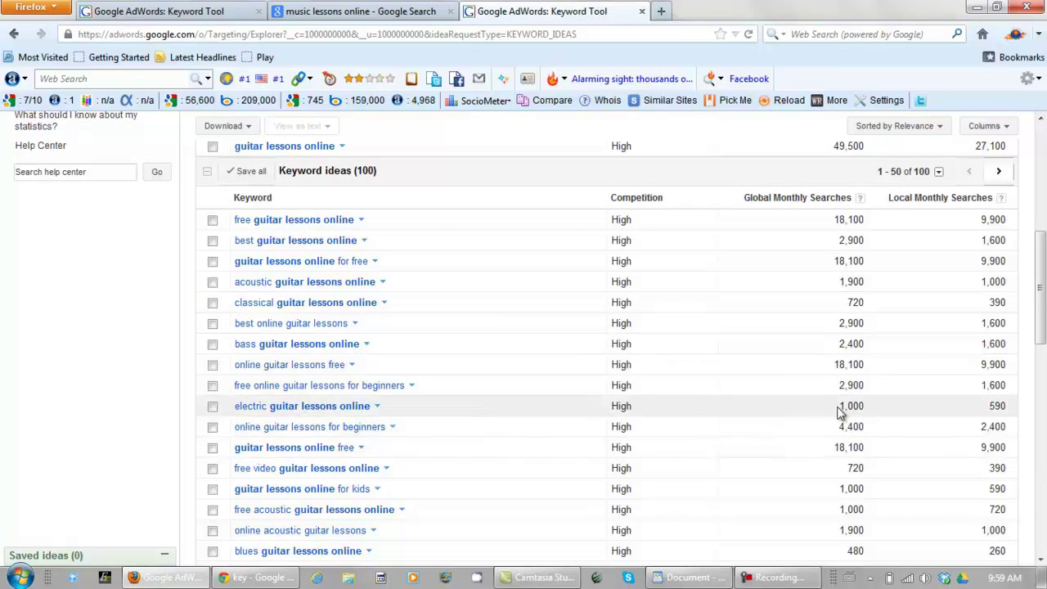
- Search Google for the keyword idea "electric guitar lessons online", rerun it as an exact phrase in quotation marks, and close the results
click(328, 409)
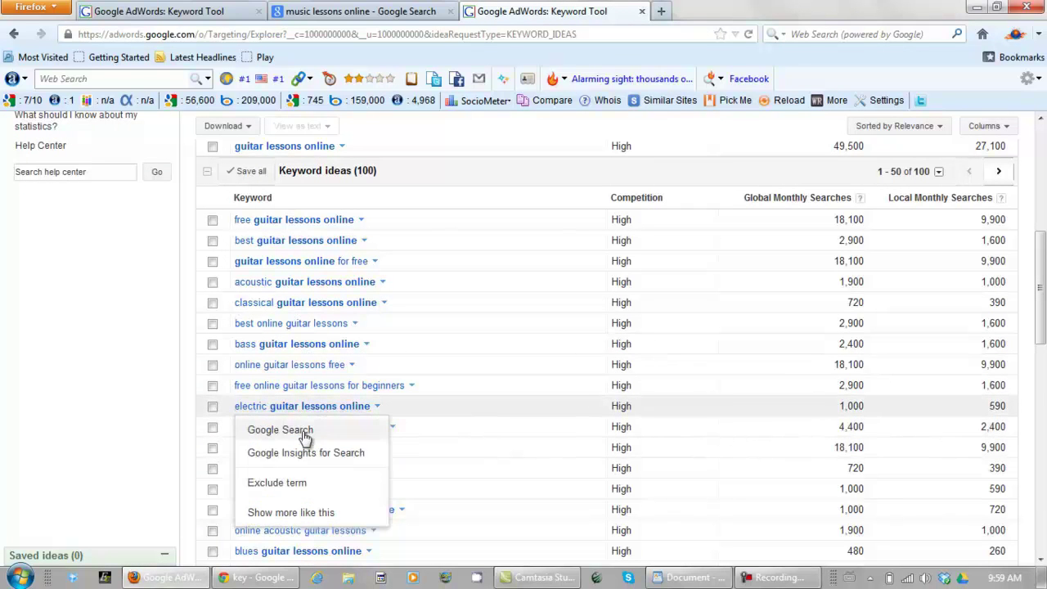
click(280, 430)
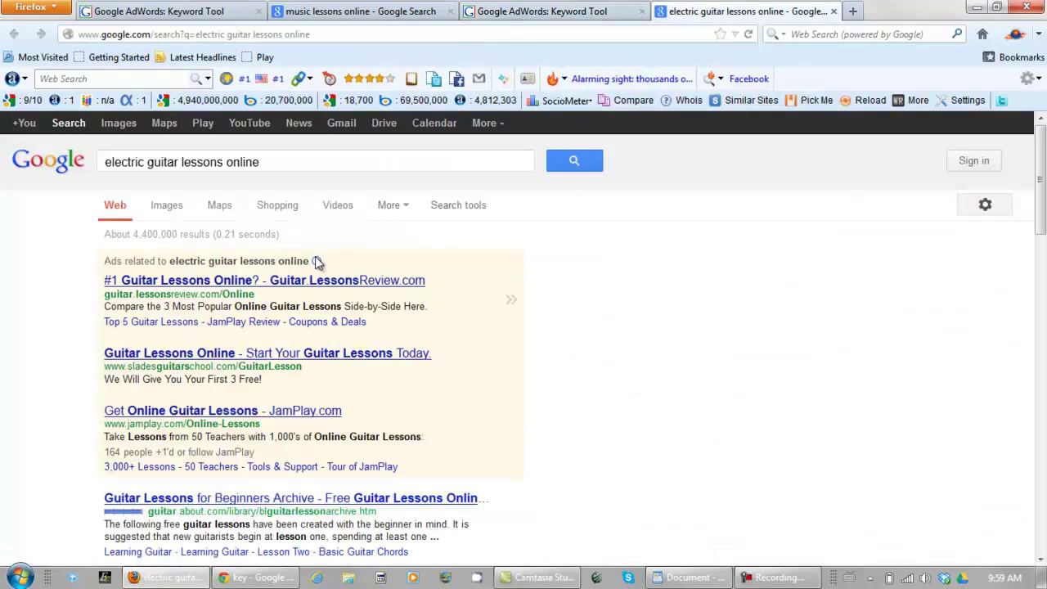
click(105, 161)
text(")
click(281, 161)
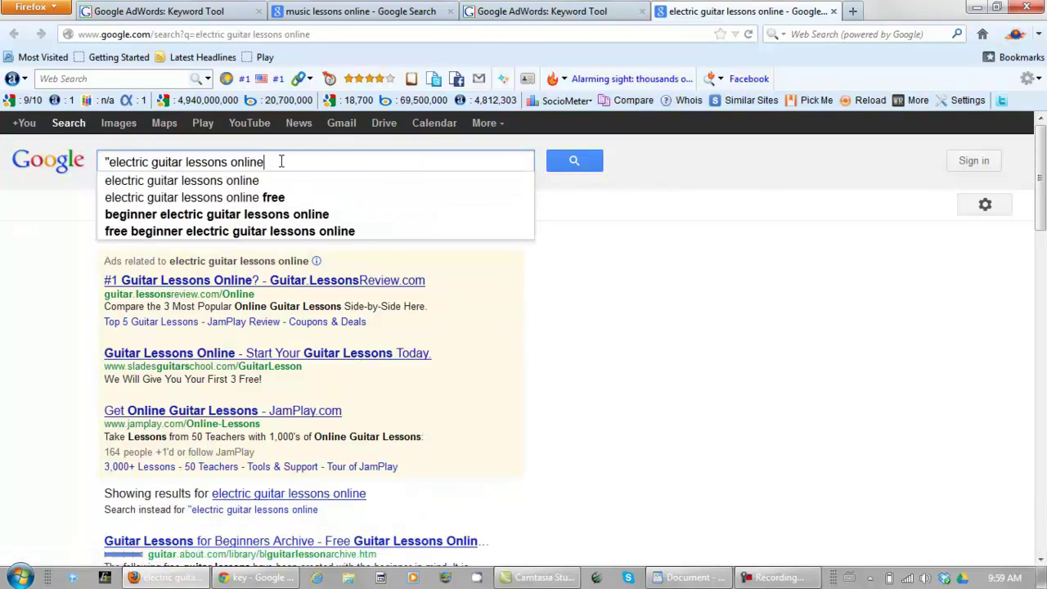
text(")
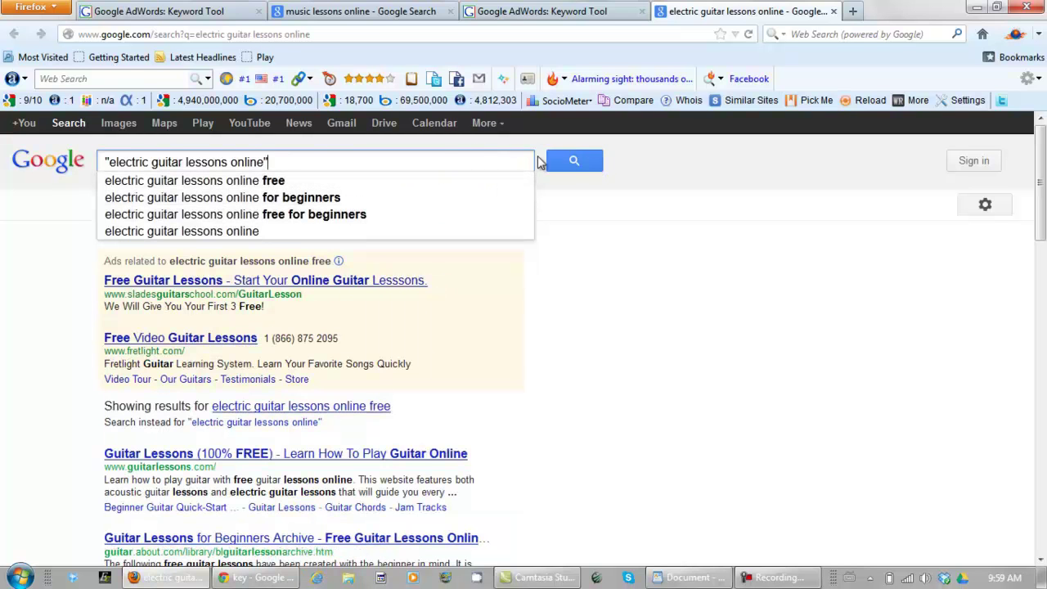
click(574, 161)
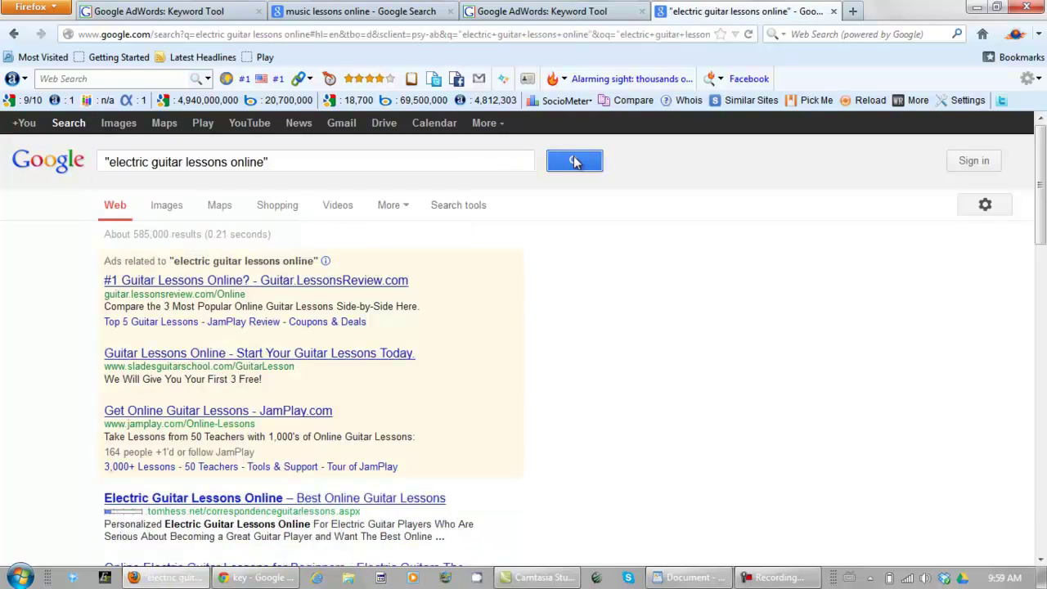
click(833, 11)
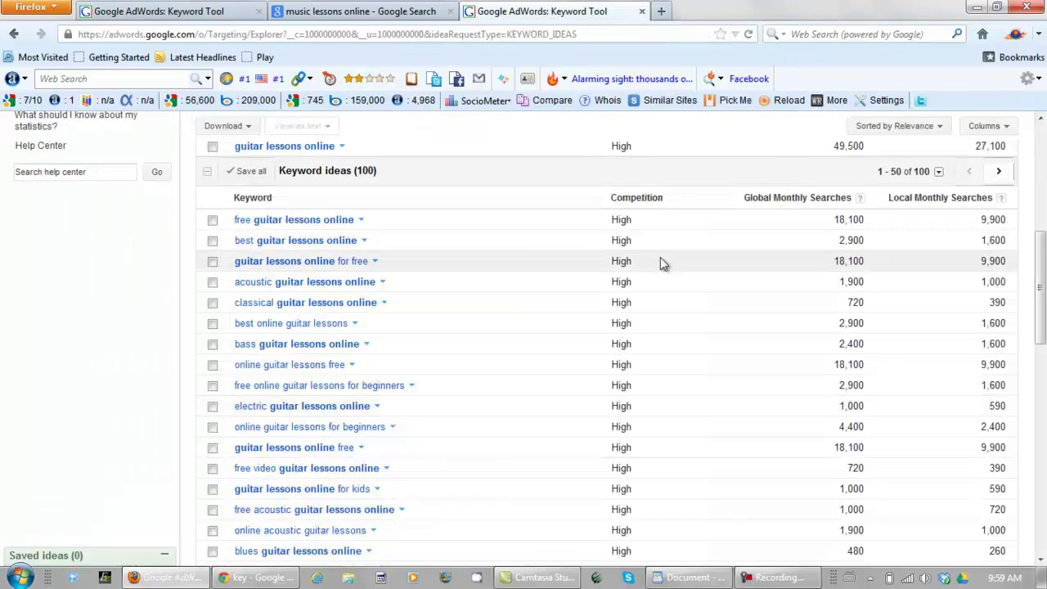
- Search Google for the keyword idea "online guitar lessons for beginners", rerun it as a quoted exact phrase, and close the results
drag(1042, 259, 1042, 304)
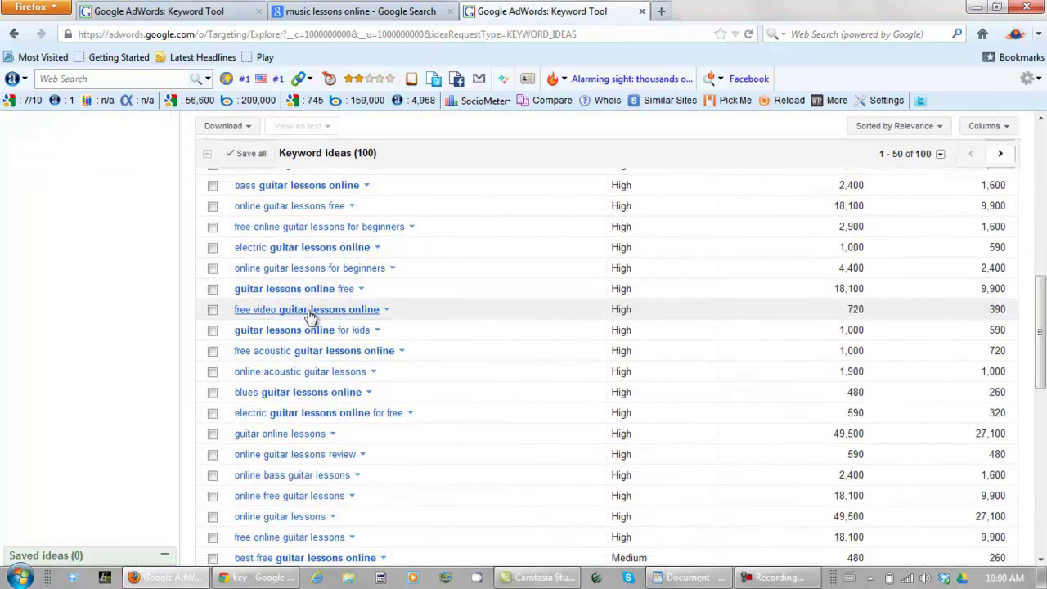
click(319, 276)
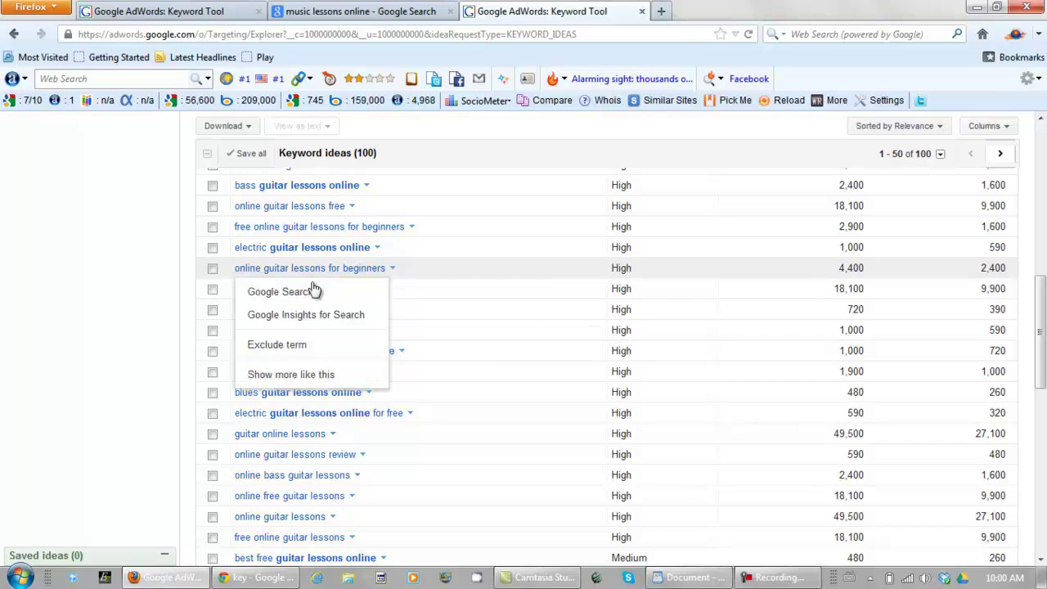
click(310, 293)
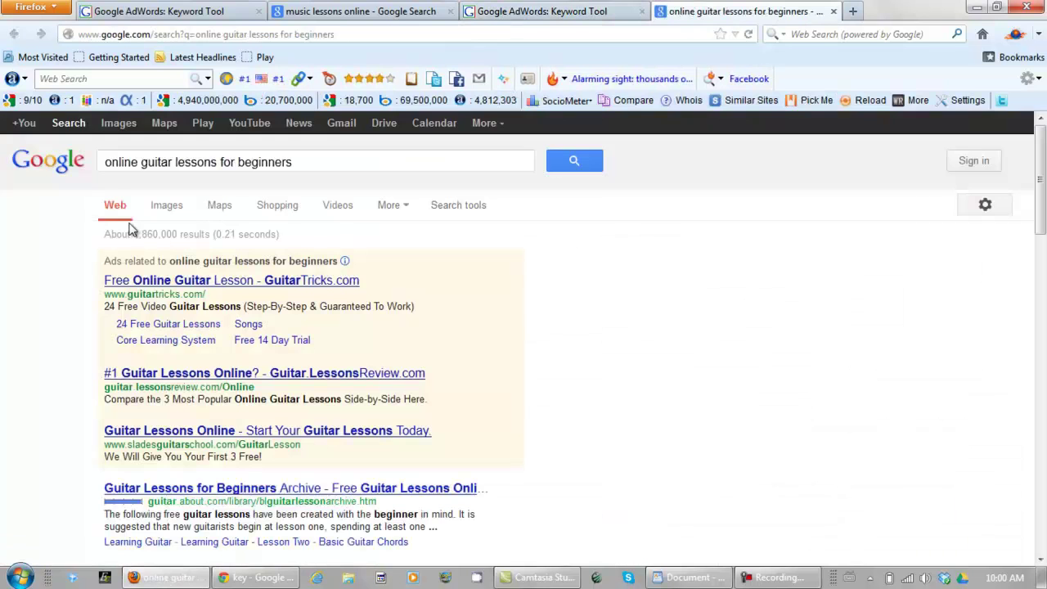
click(105, 162)
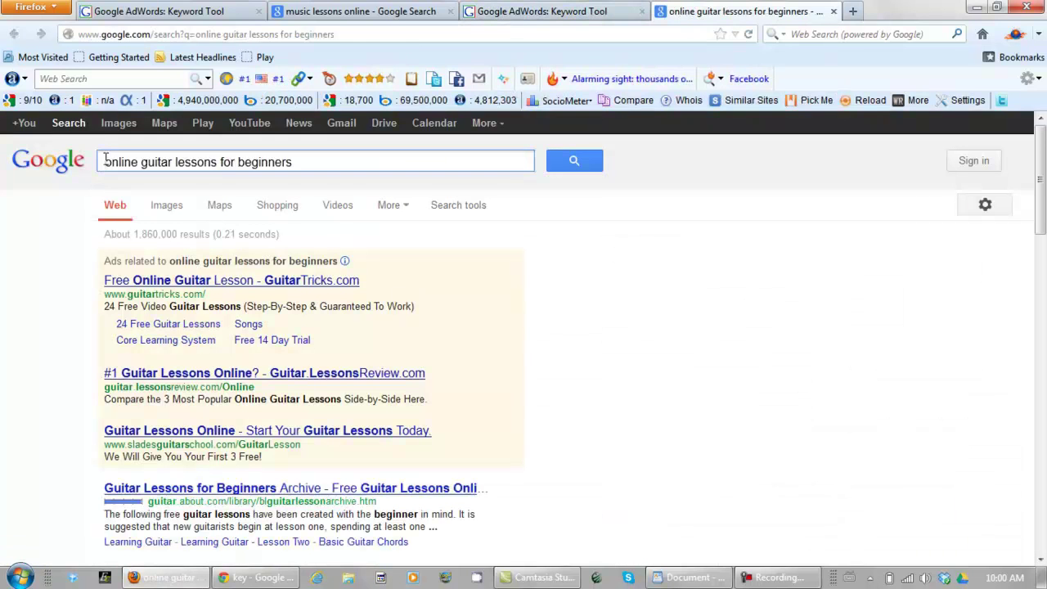
text(")
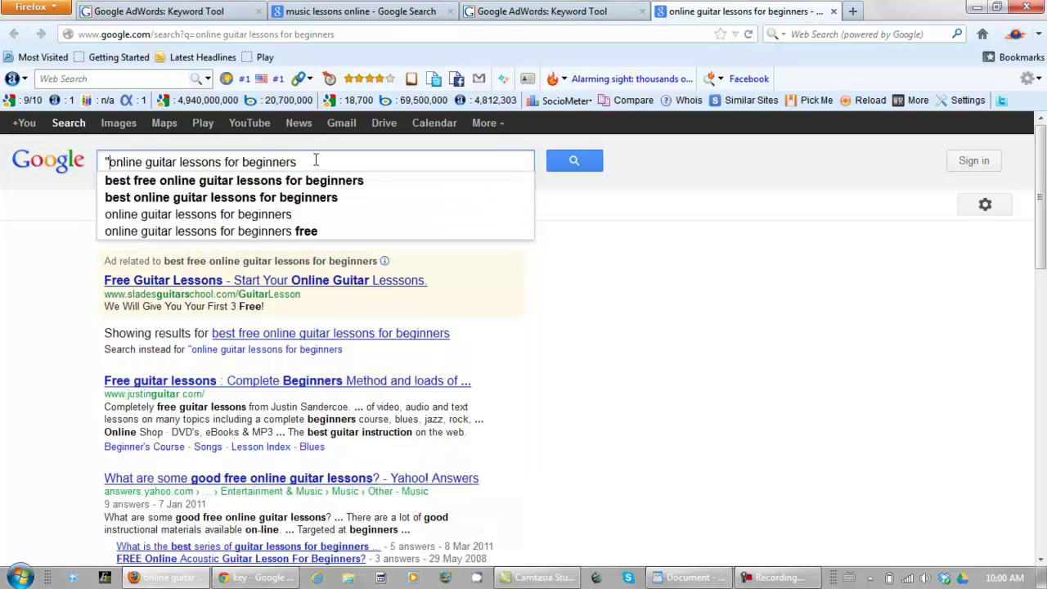
click(315, 161)
text(")
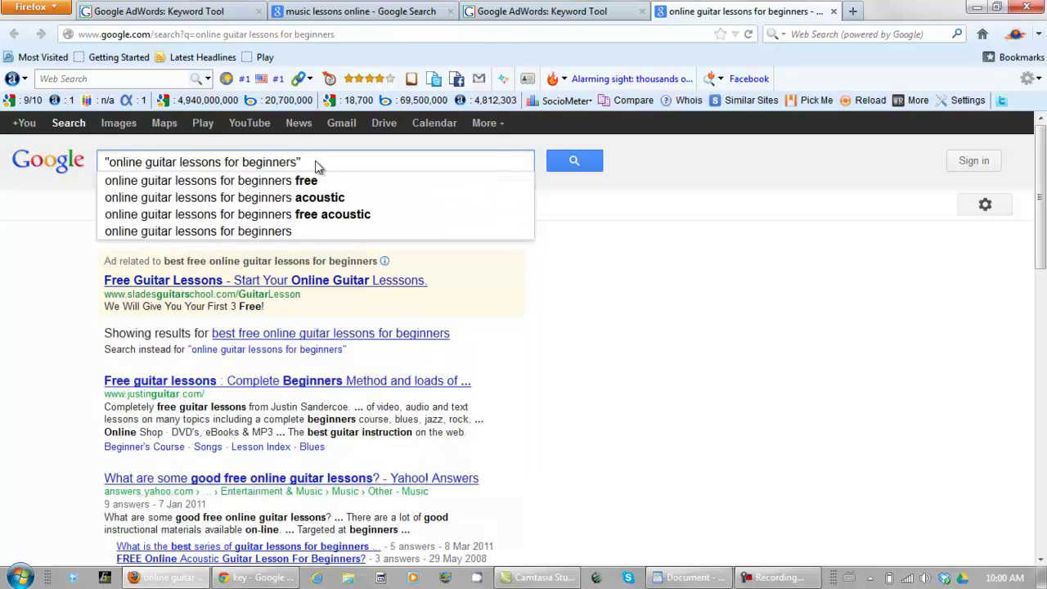
click(570, 161)
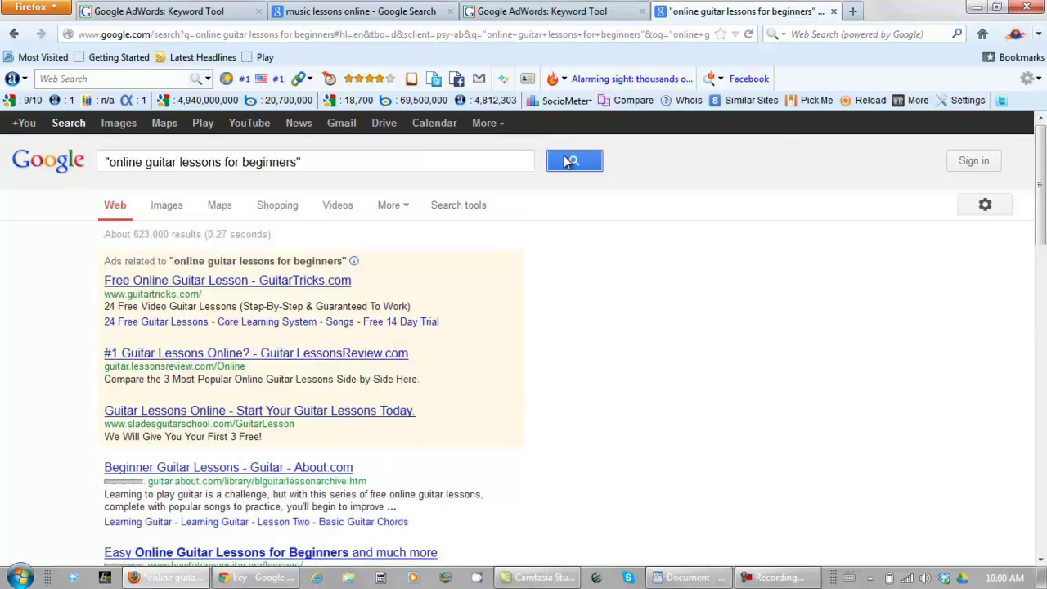
click(834, 12)
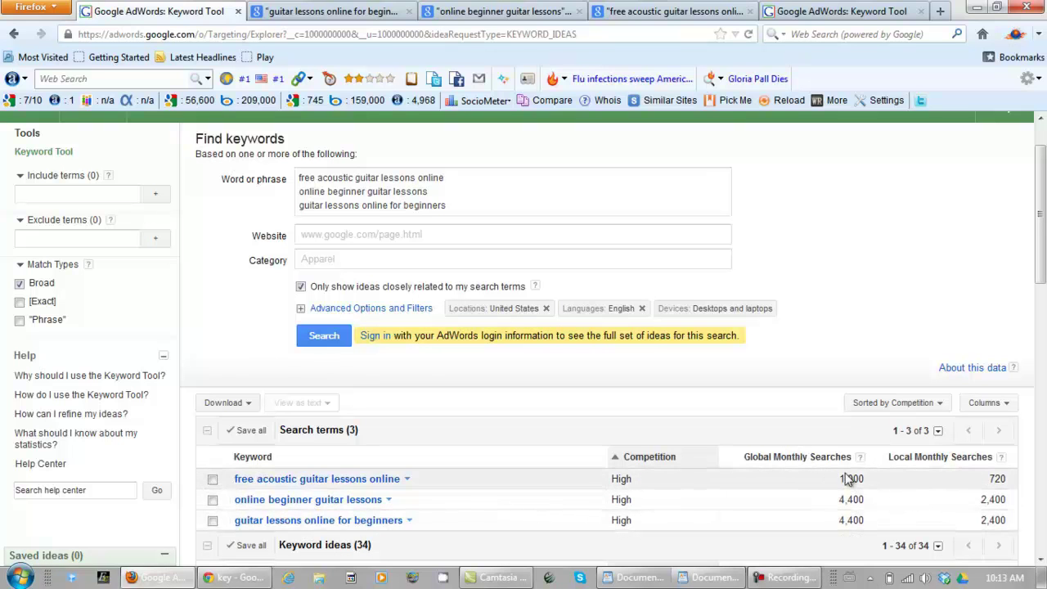
- Compare the exact-phrase result counts for "guitar lessons online for beginners", "online beginner guitar lessons" and "free acoustic guitar lessons online", highlighting each count
click(330, 11)
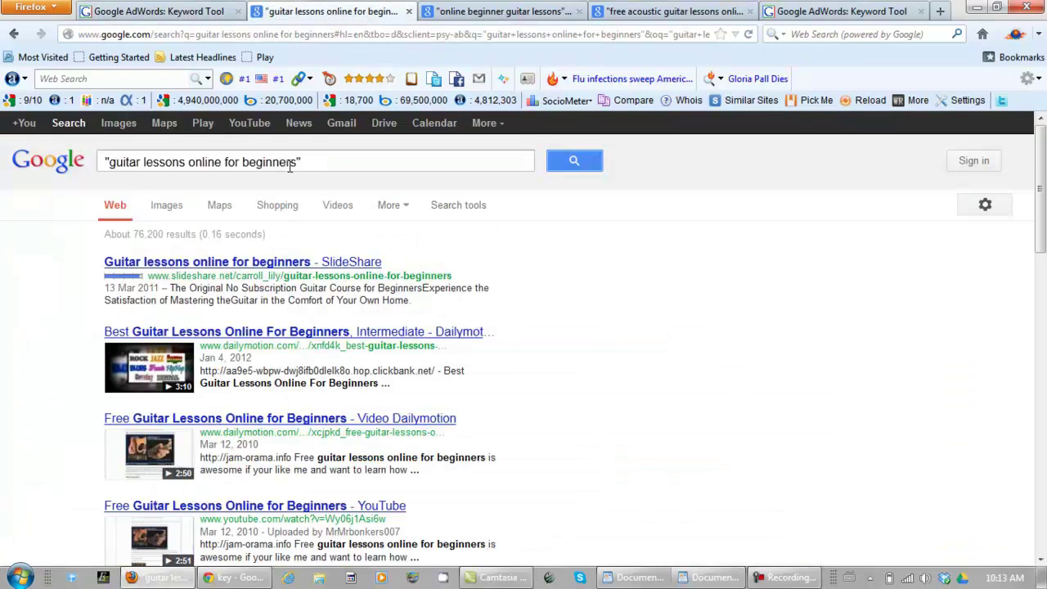
drag(163, 234, 136, 237)
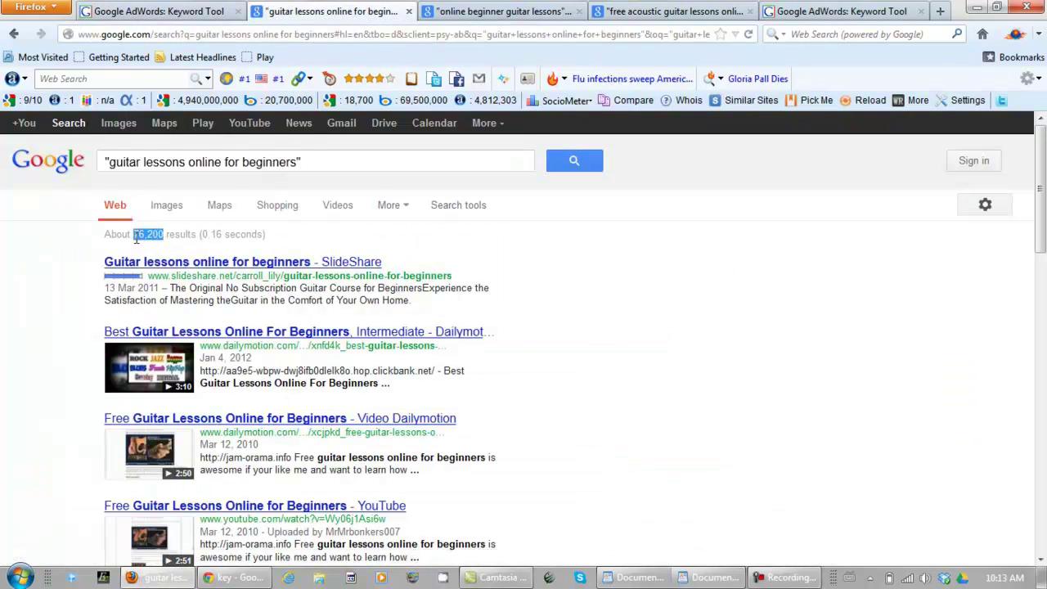
click(511, 14)
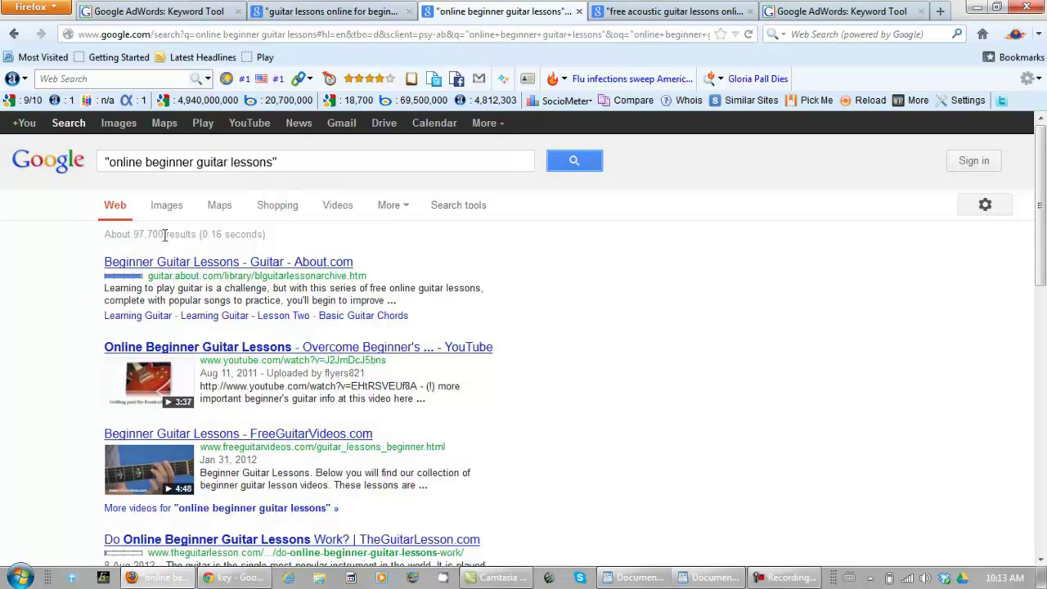
drag(164, 234, 133, 235)
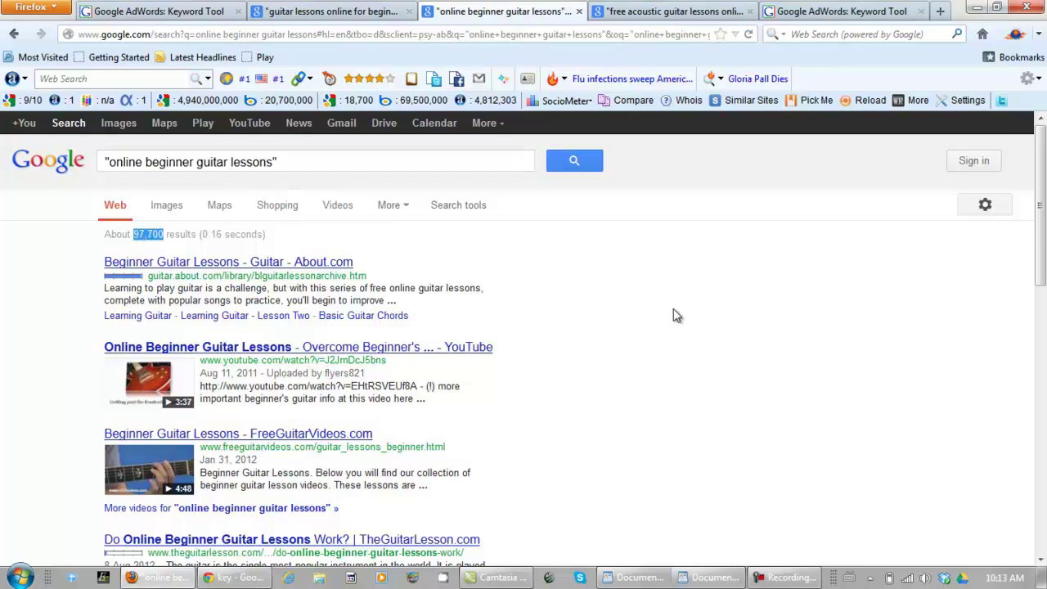
click(669, 16)
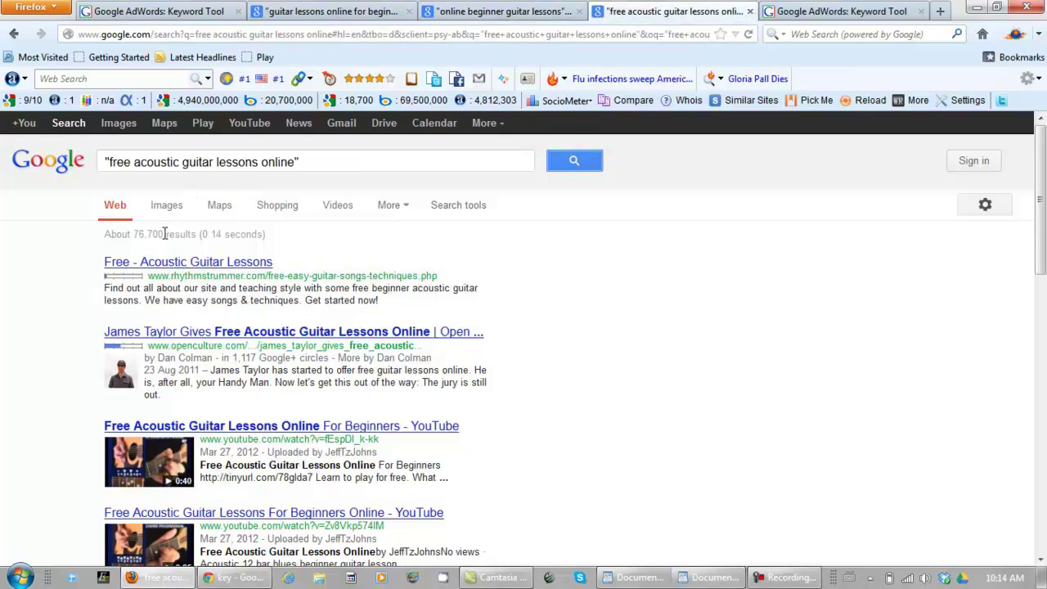
drag(164, 235, 132, 236)
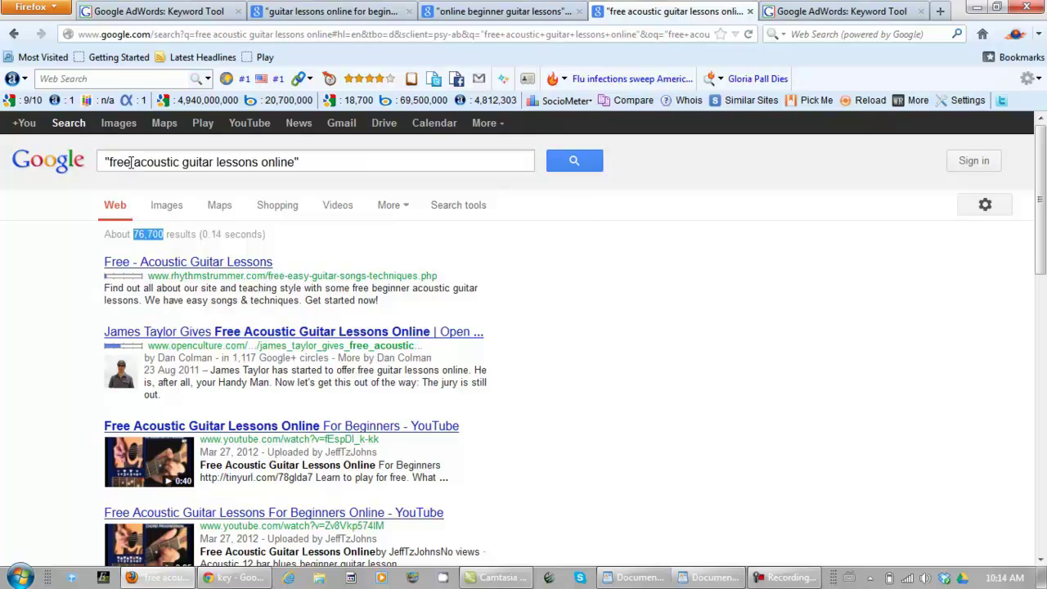
drag(131, 162, 111, 167)
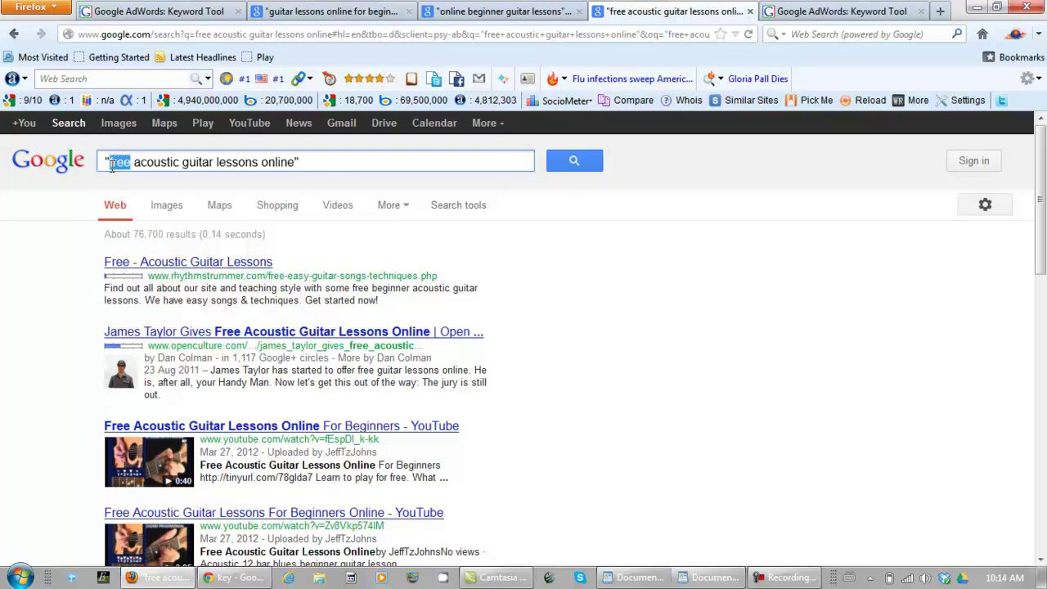
click(334, 164)
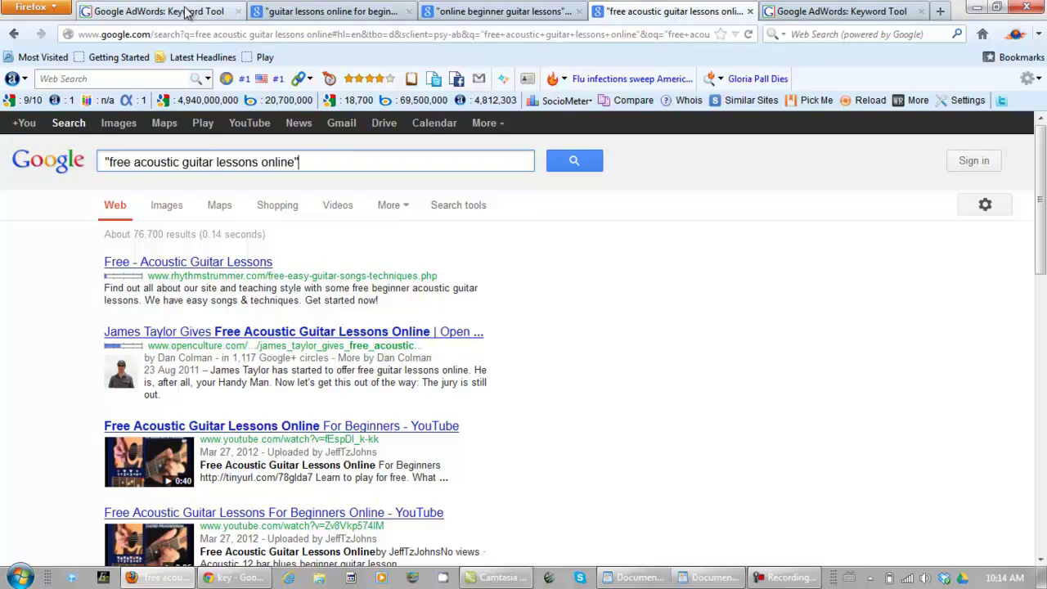
- Replace the Keyword Tool's search phrases with "music lessons online" and "online music lessons", run the search, and look over the keyword ideas
click(214, 11)
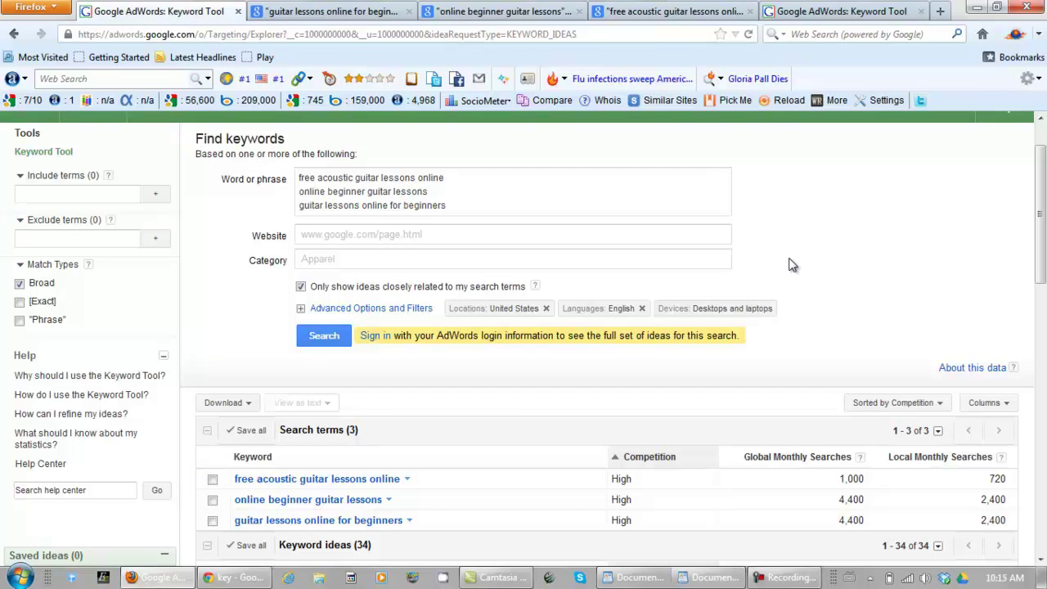
click(448, 206)
drag(449, 206, 220, 129)
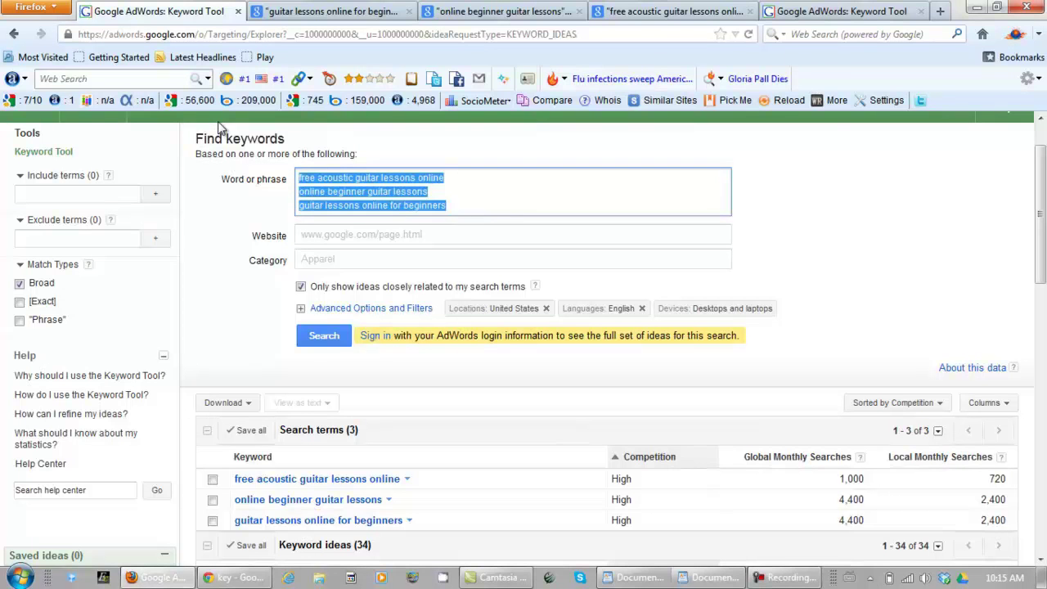
text(music lessons online online music lessons)
click(324, 321)
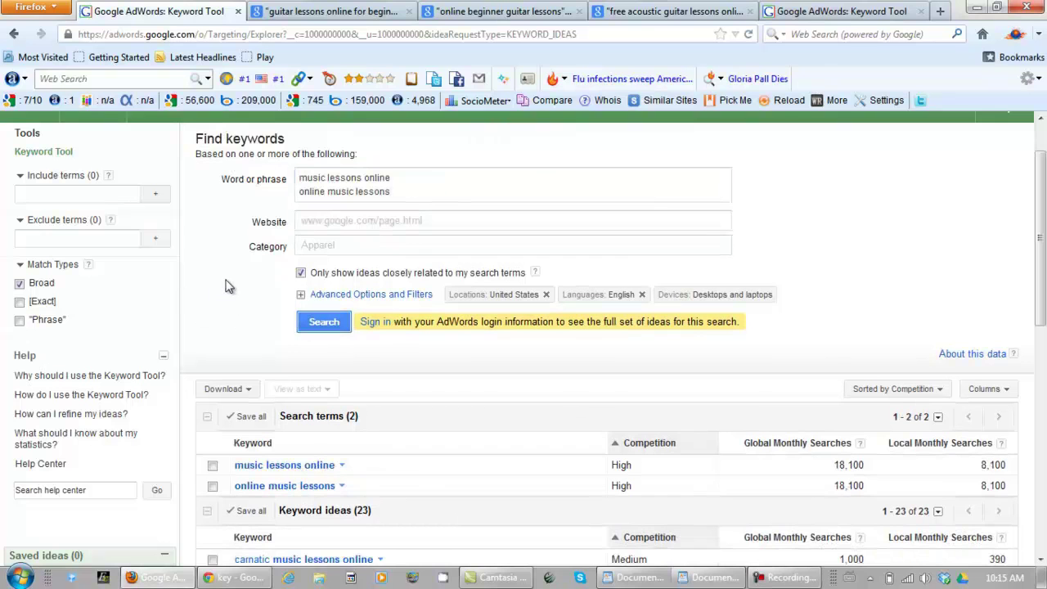
scroll(247, 264, down, 2)
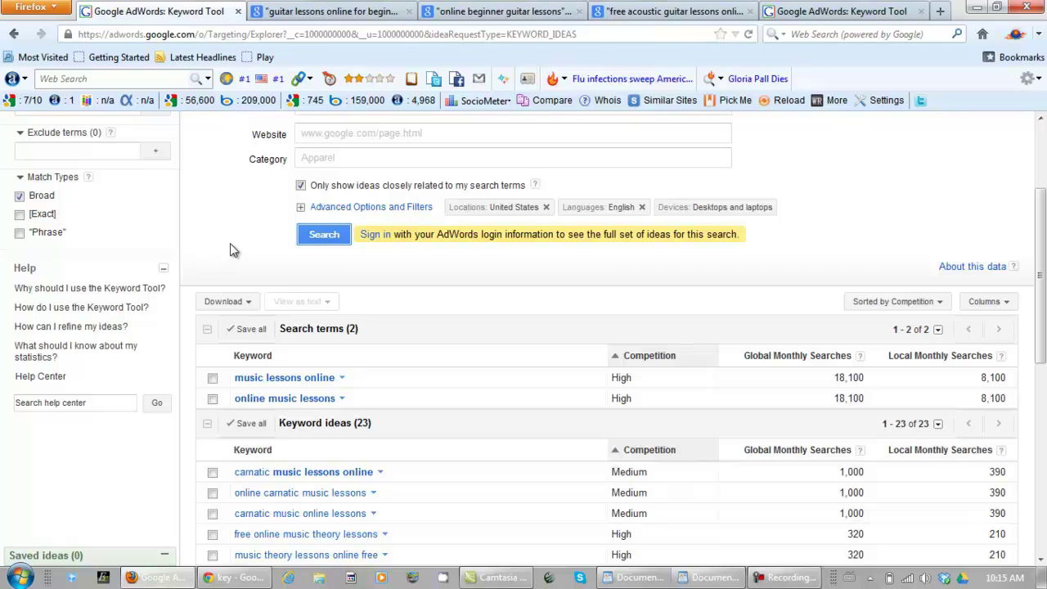
scroll(227, 251, up, 3)
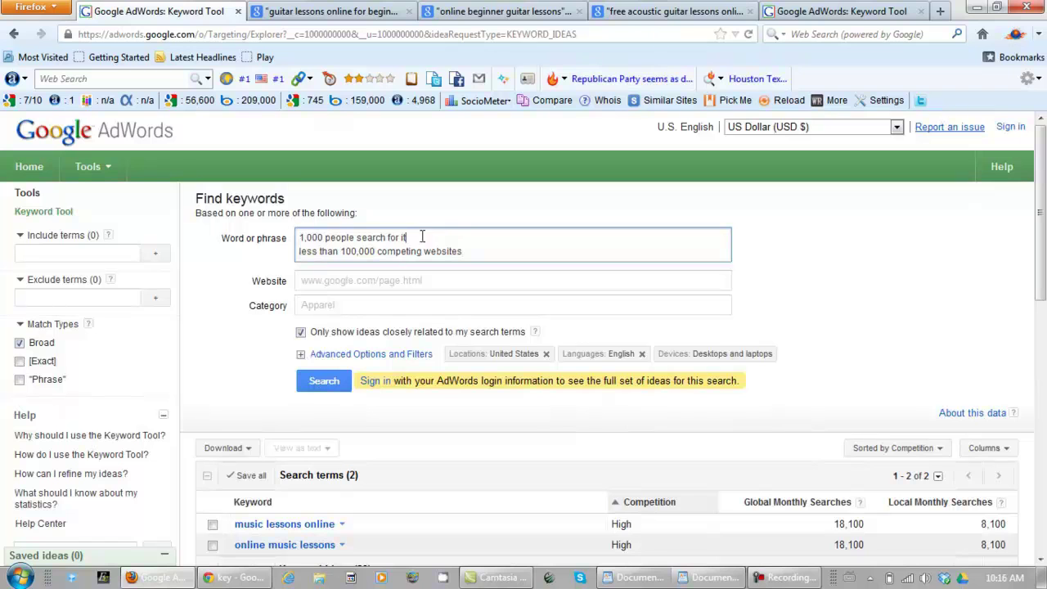
- Highlight the criteria lines "1,000 people search for it" and "less than 100,000 competing websites" among the search phrases
key(shift+Home)
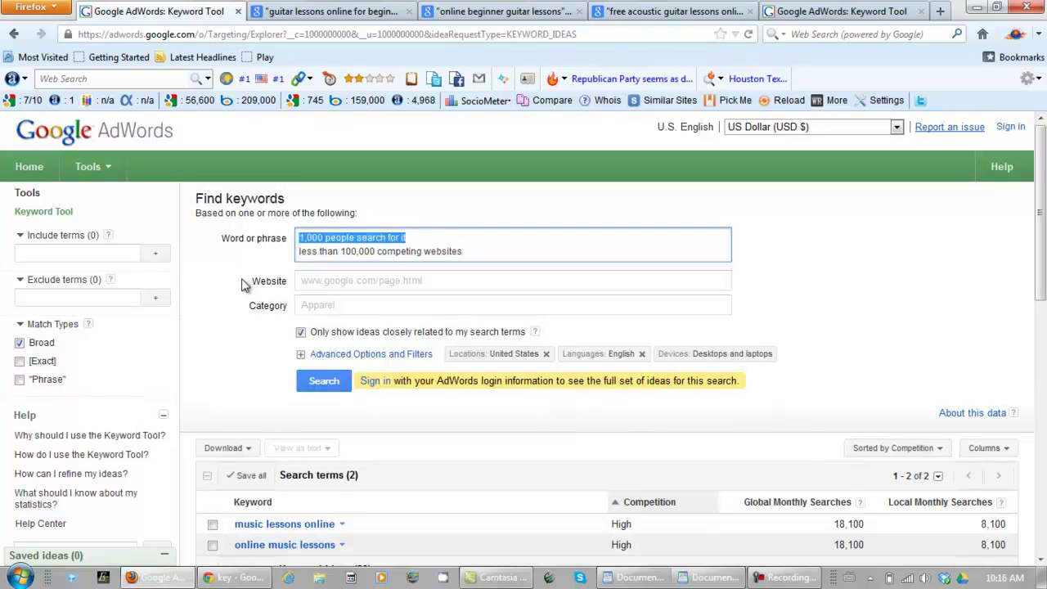
drag(490, 251, 209, 278)
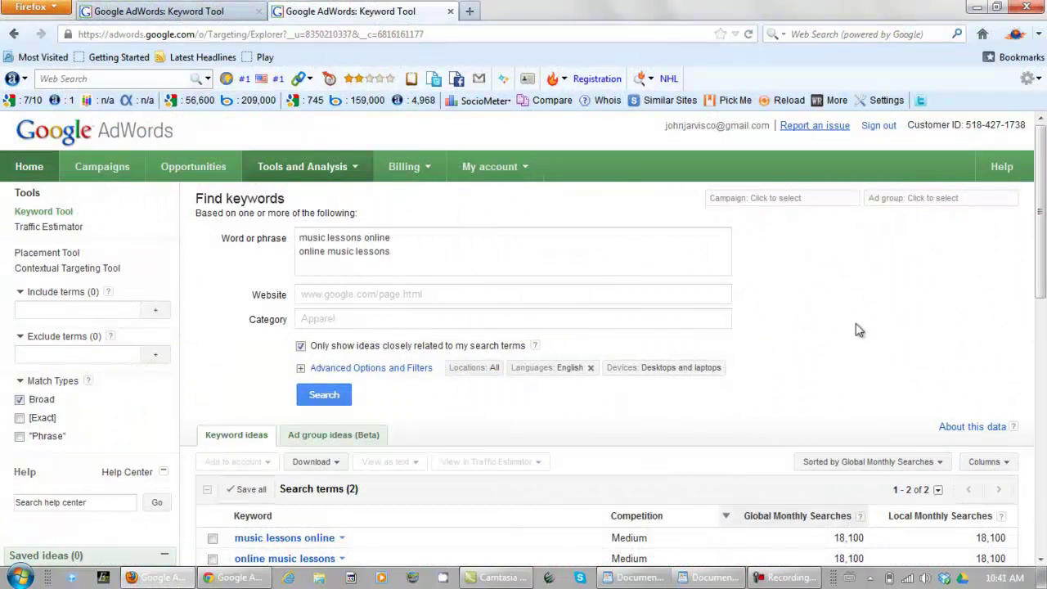
- Open Google searches for the search terms "music lessons online" and "online music lessons" from the Keyword Tool results
drag(1042, 241, 1042, 282)
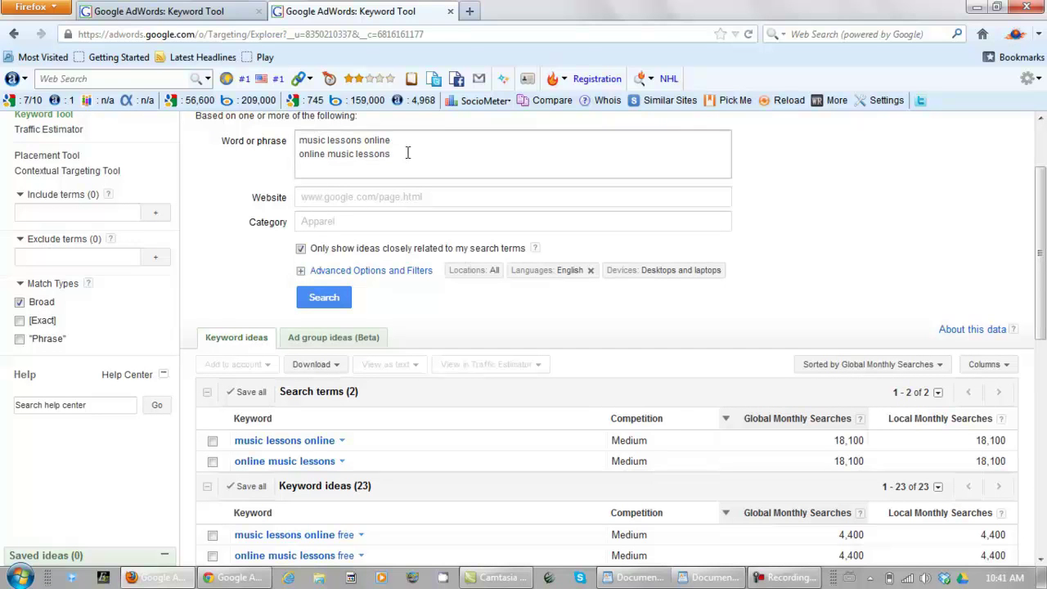
click(279, 443)
click(283, 464)
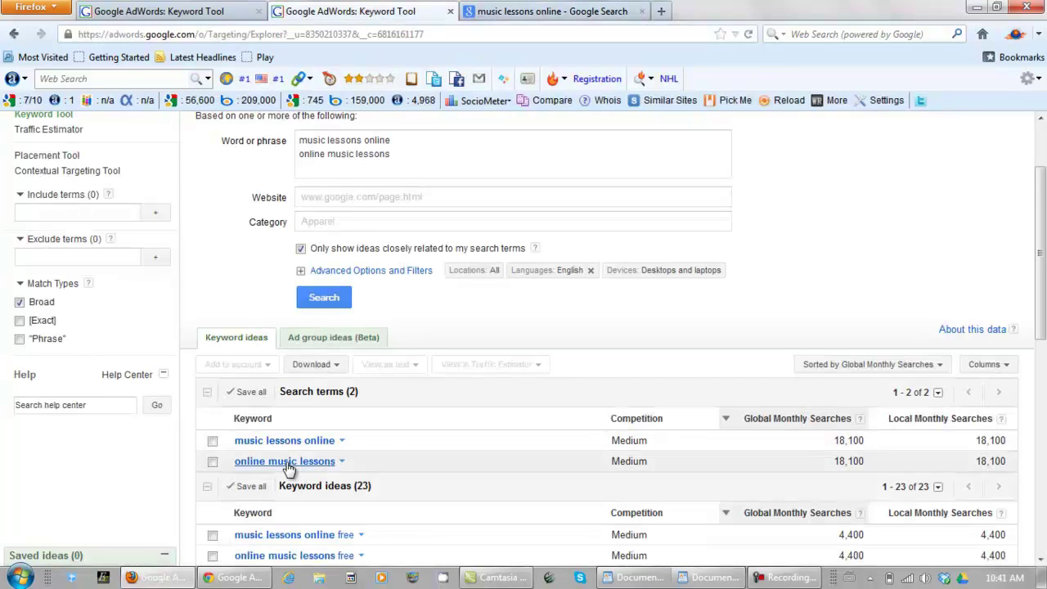
click(287, 463)
click(289, 360)
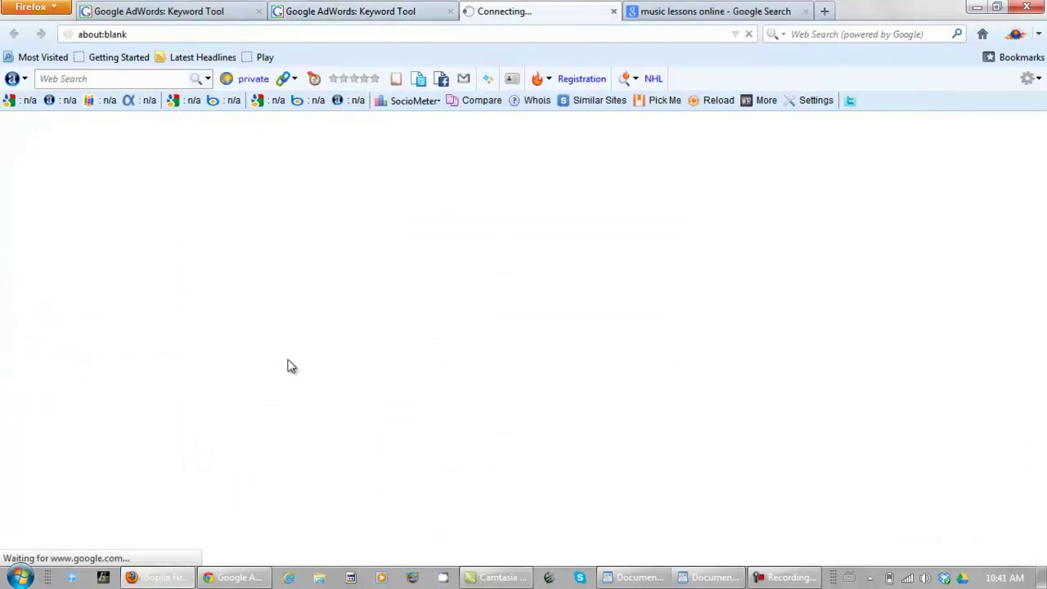
- Rerun the "online music lessons" search as a quoted exact phrase, hide personal results, and look over the results page
click(106, 162)
text("online music lessons)
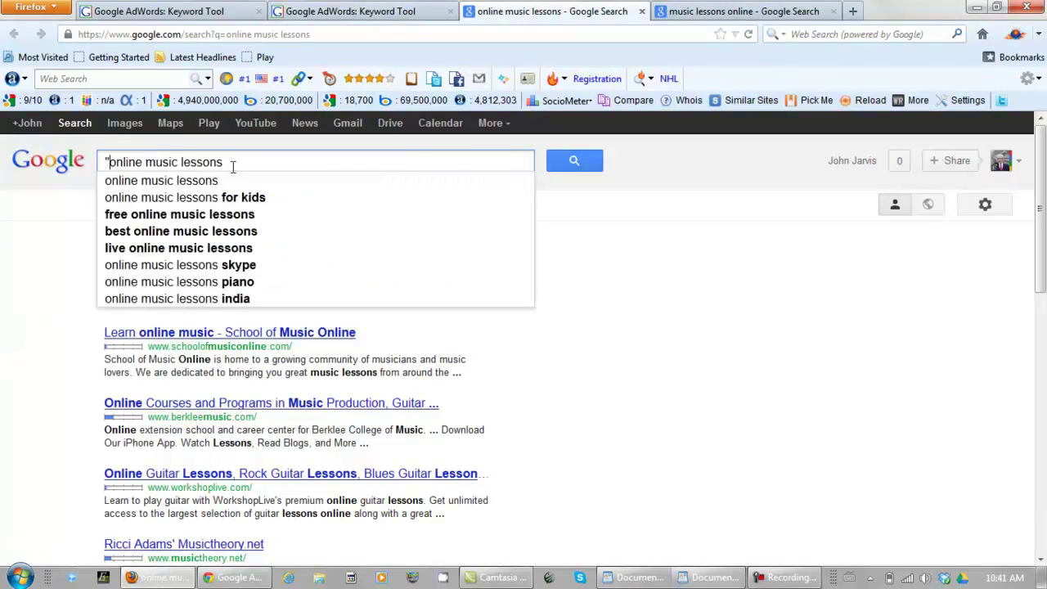
click(235, 164)
text(")
click(583, 164)
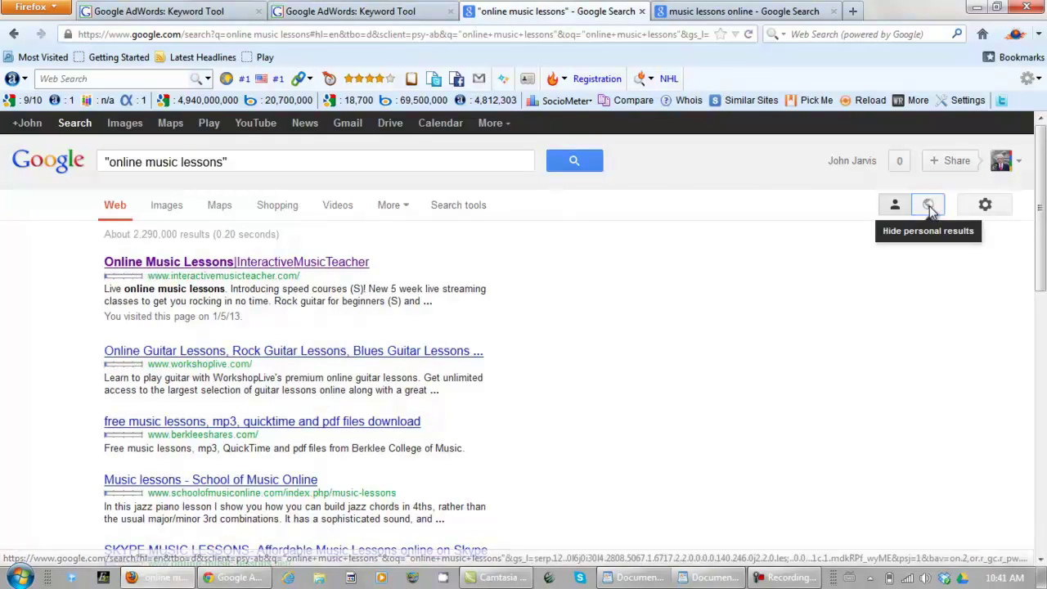
click(929, 206)
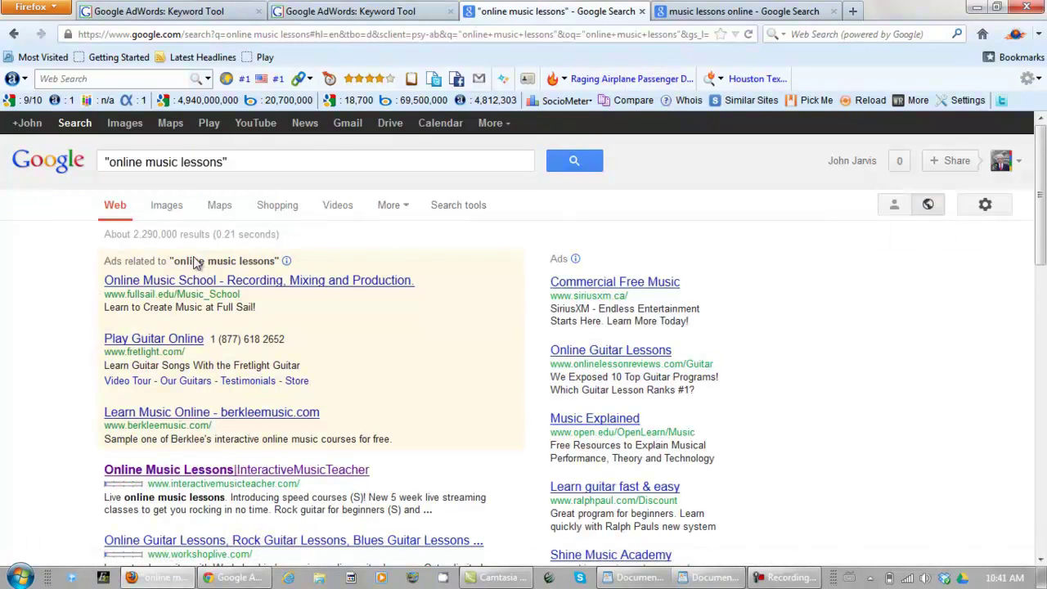
drag(1042, 215, 1043, 304)
scroll(757, 287, up, 5)
- Rerun the "music lessons online" Google search as a quoted exact phrase
click(736, 12)
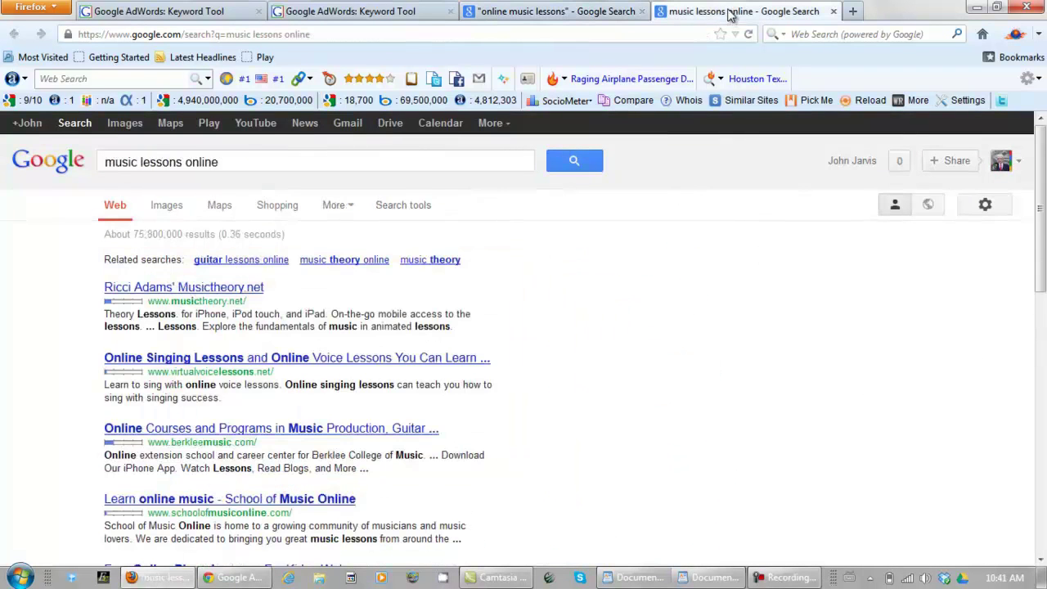
click(104, 167)
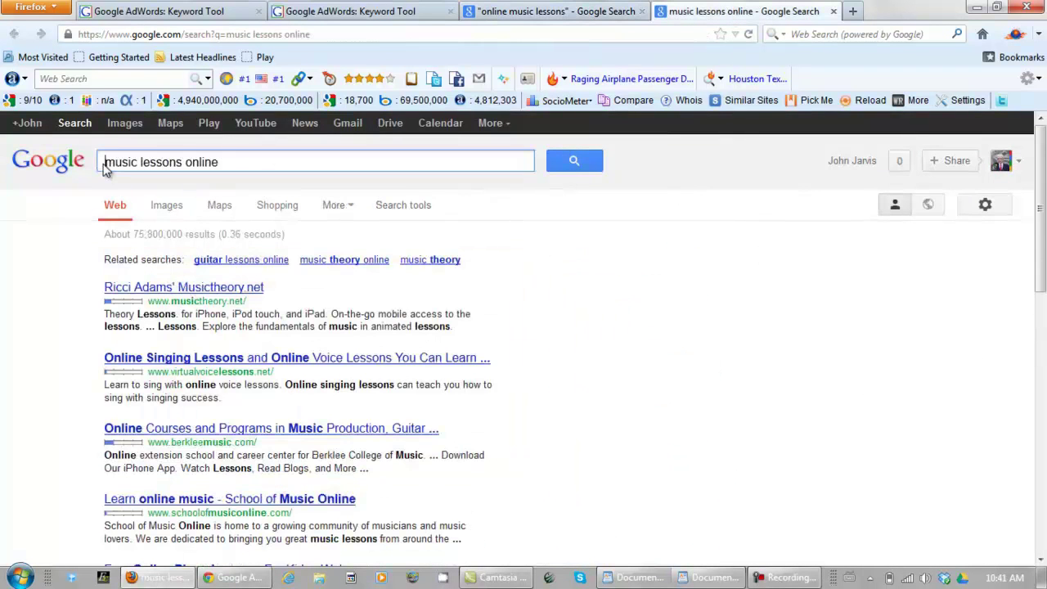
text(")
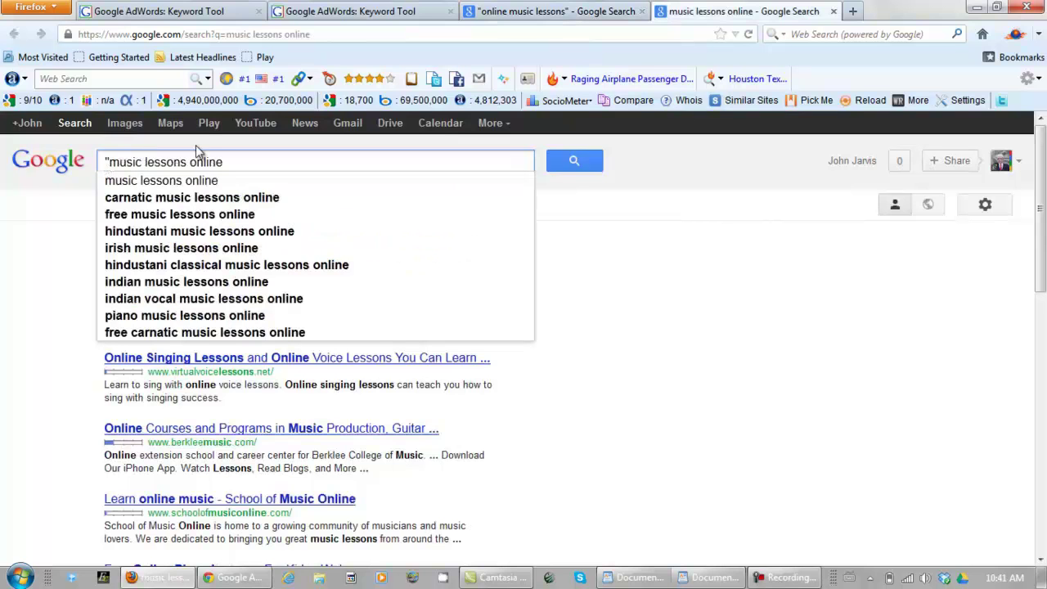
click(229, 163)
text(")
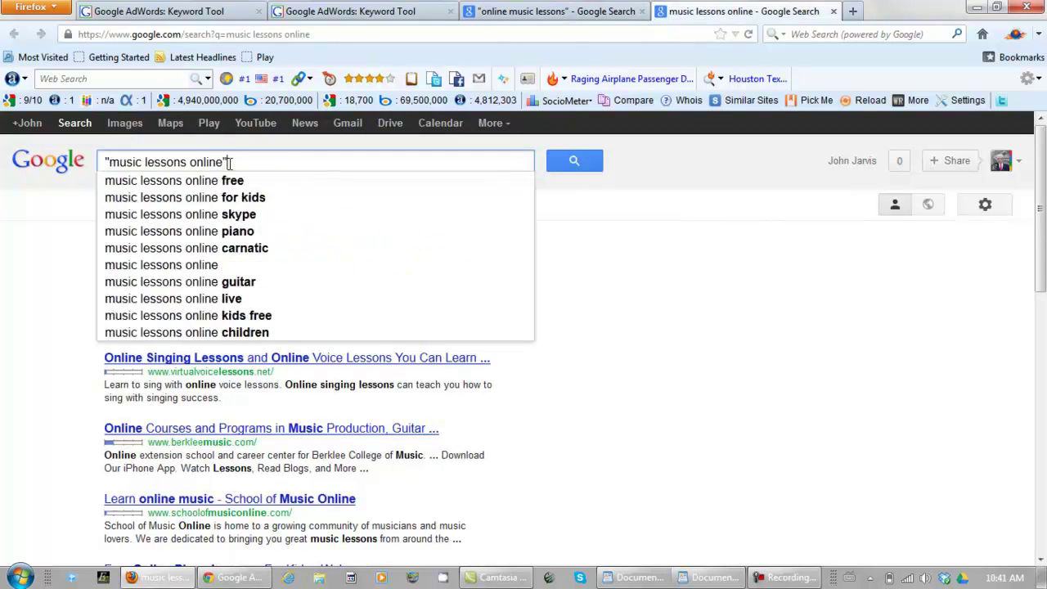
click(591, 165)
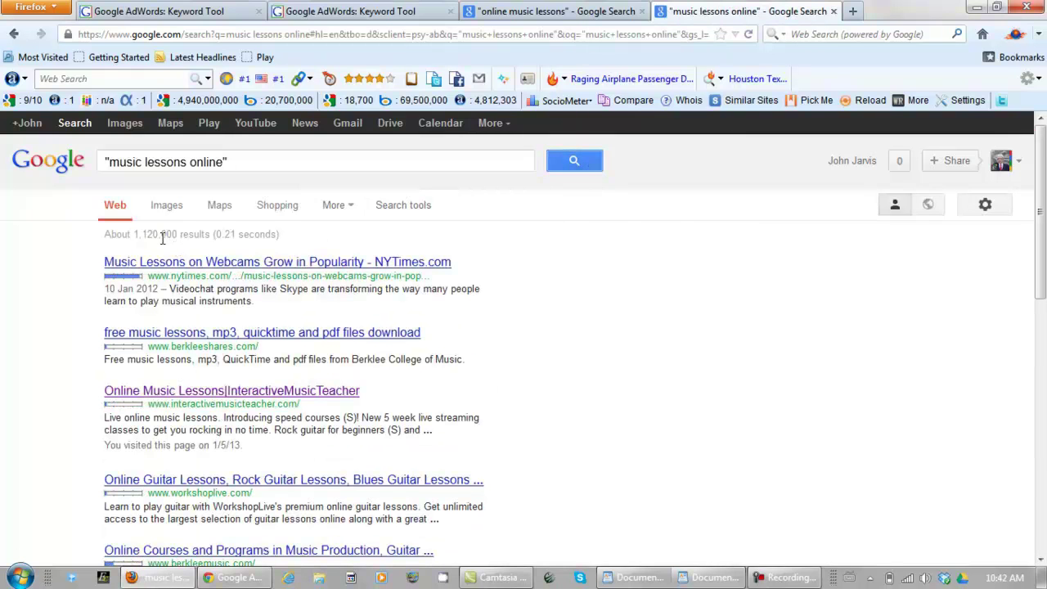
- Compare both exact-phrase result pages, hide personal results for "music lessons online", and highlight its result count
click(530, 13)
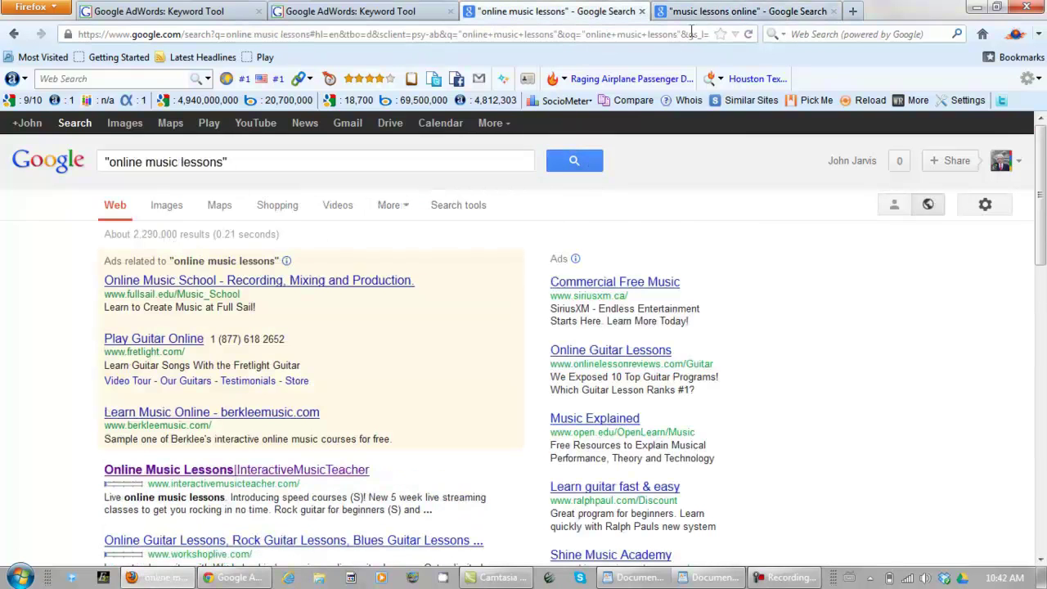
click(710, 15)
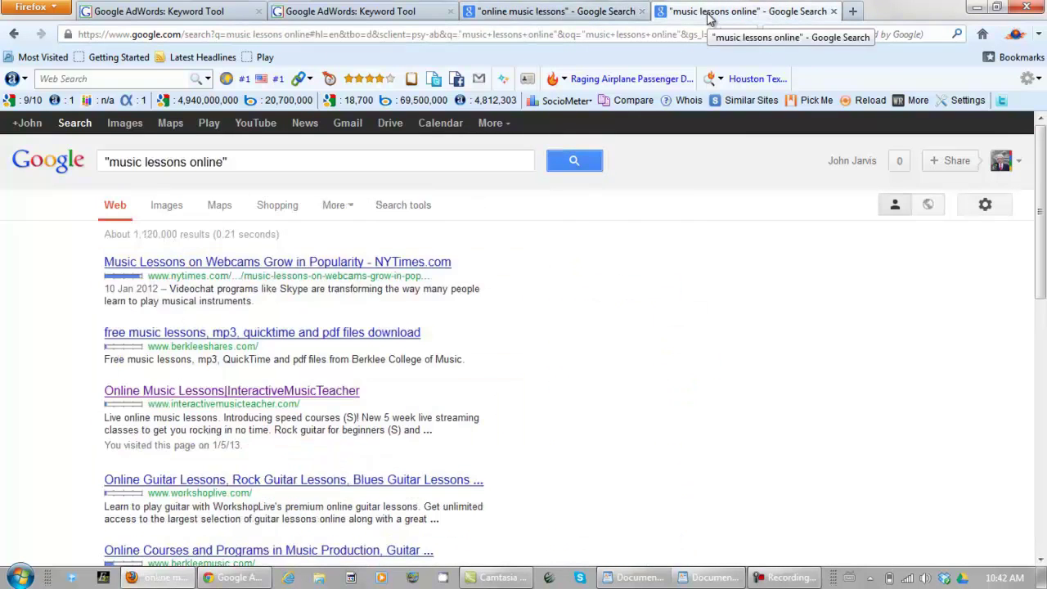
click(927, 208)
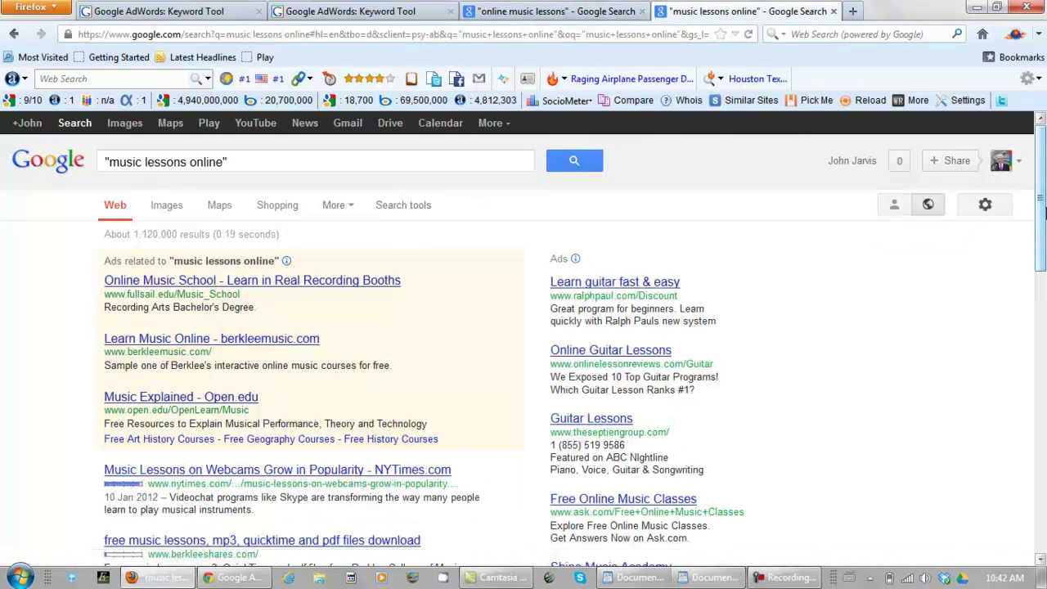
scroll(927, 209, down, 7)
scroll(927, 209, up, 5)
scroll(524, 339, up, 3)
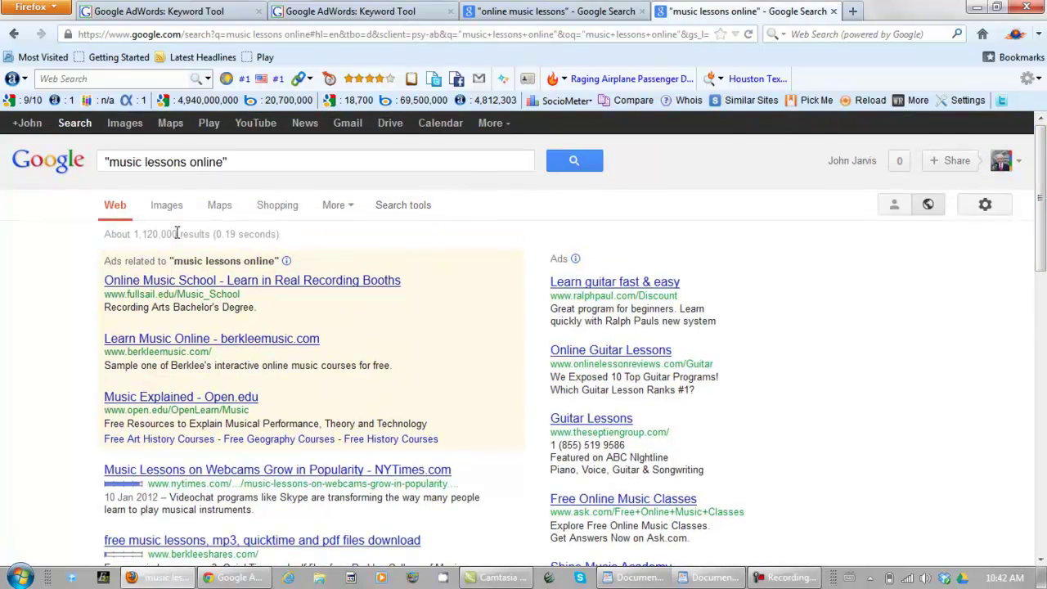
drag(173, 234, 134, 234)
- Return to the Keyword Tool and add the Approximate CPC (Search) column to the results
click(372, 14)
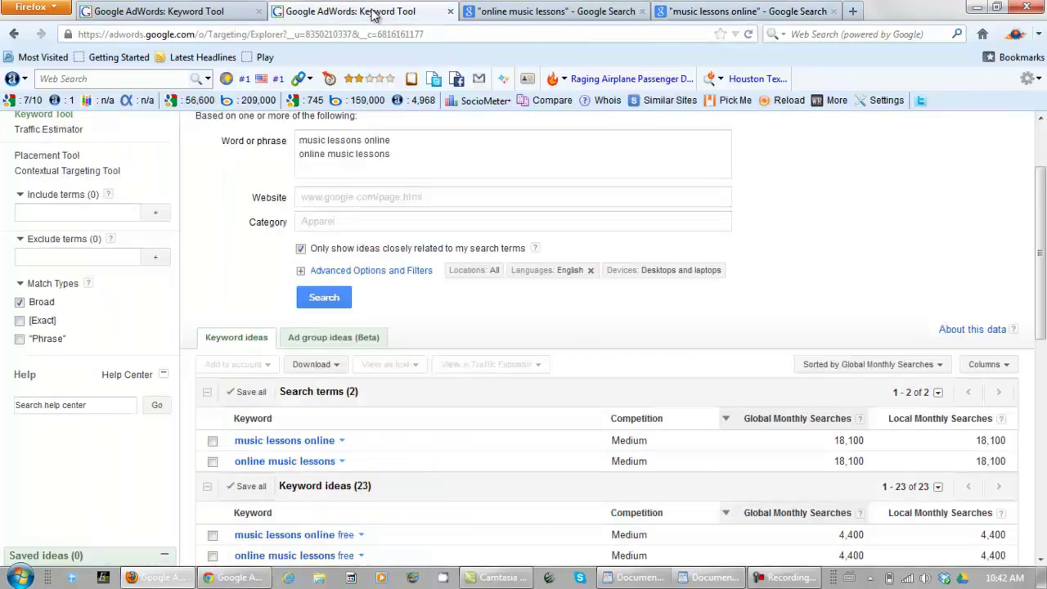
click(1002, 368)
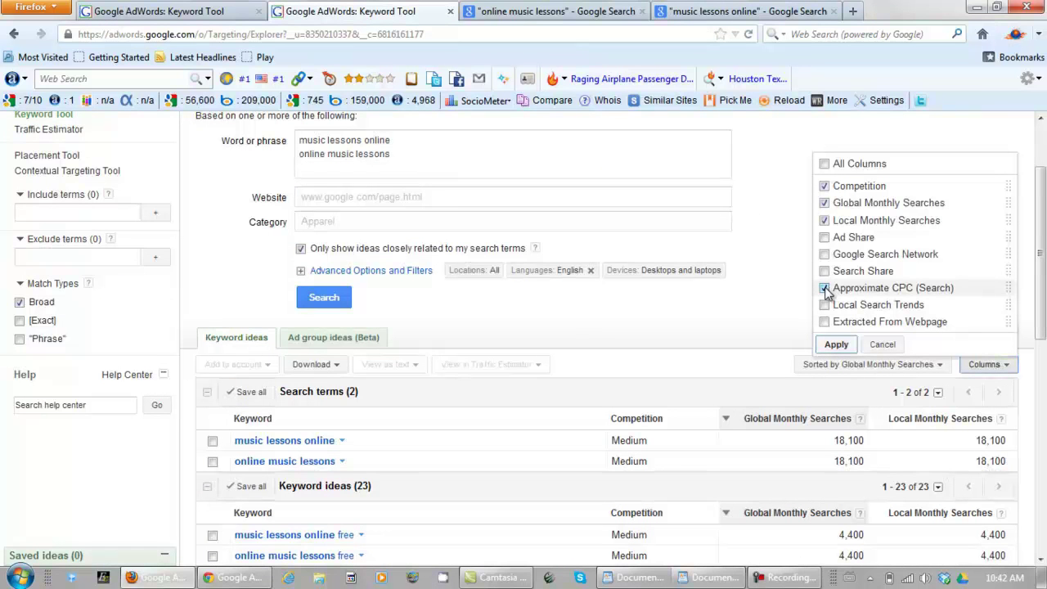
click(830, 346)
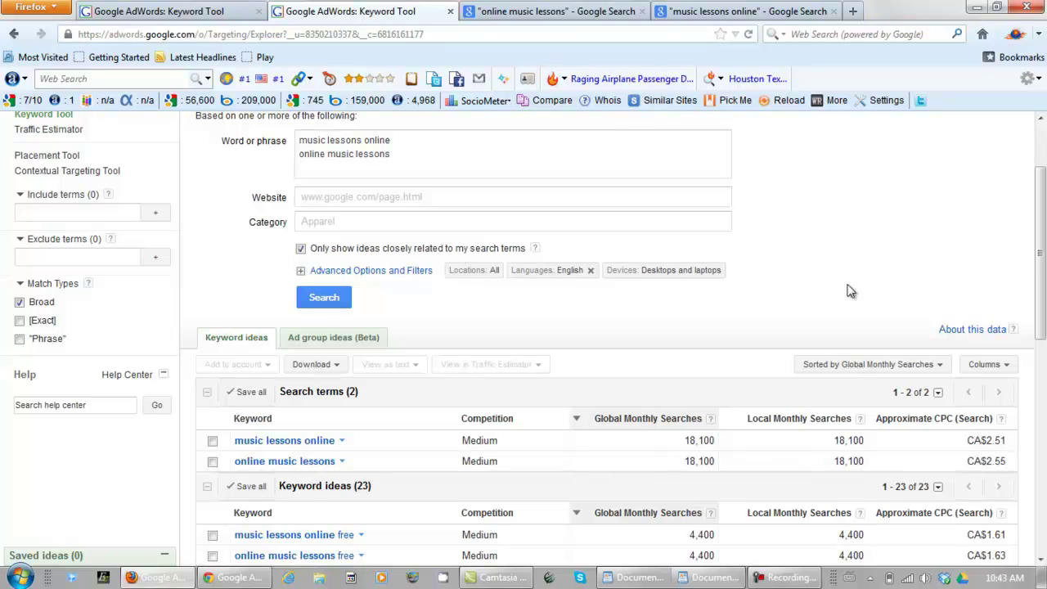
- Remove "online music lessons" from the search phrases, rerun the keyword search, and close both Google results tabs
drag(389, 155, 263, 158)
key(BackSpace)
key(BackSpace)
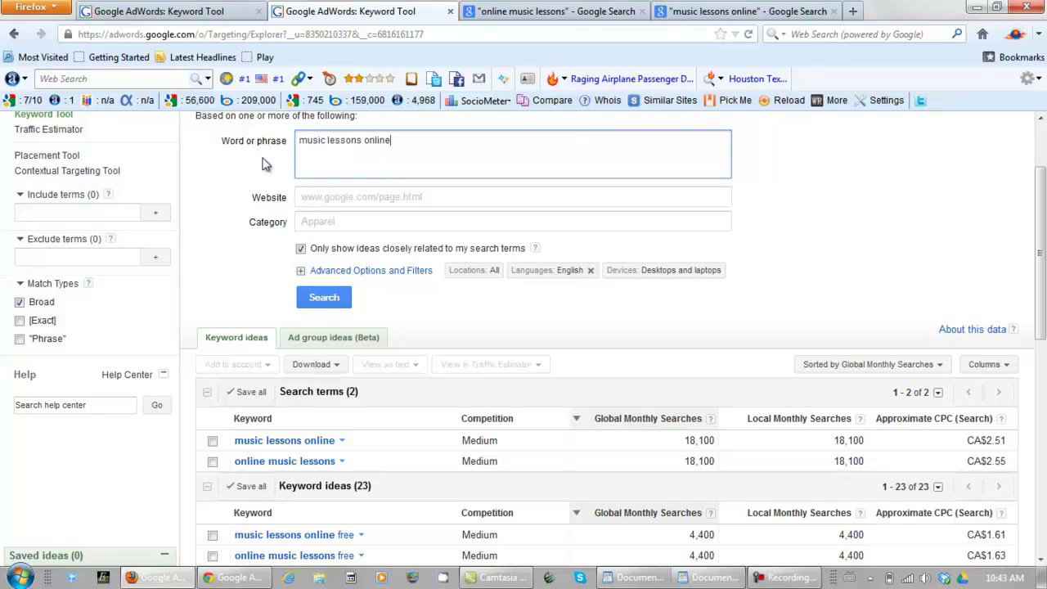
click(323, 283)
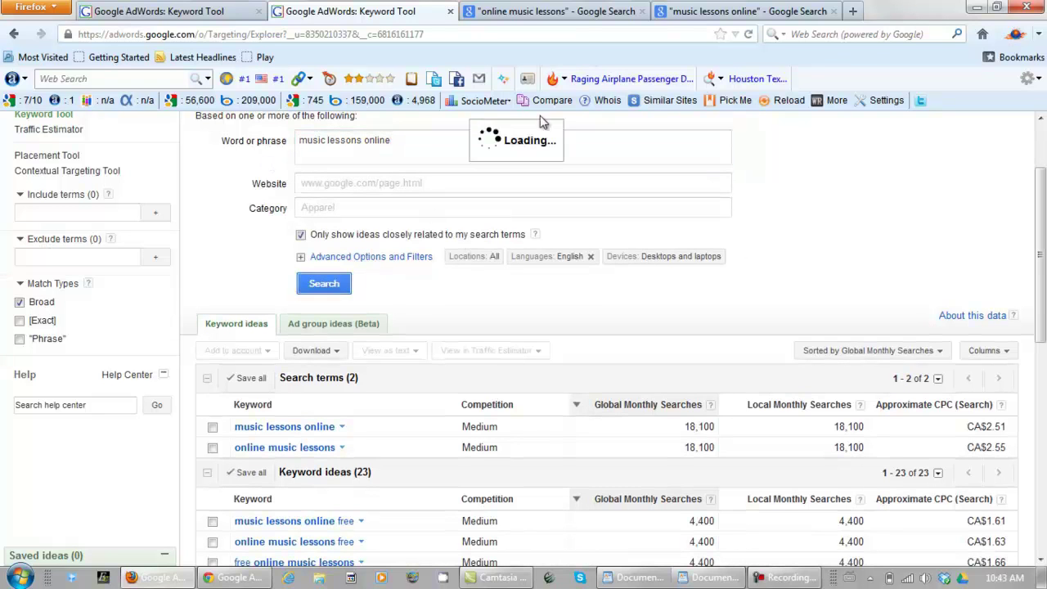
click(642, 11)
click(642, 12)
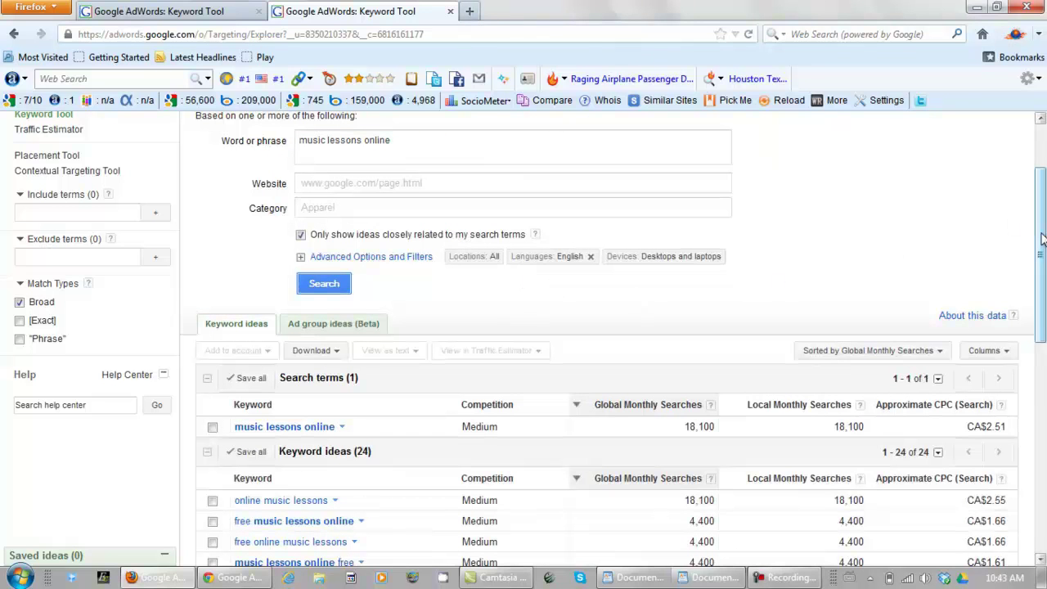
- Look over the refreshed keyword ideas and remove the Approximate CPC (Search) column
scroll(1015, 225, up, 3)
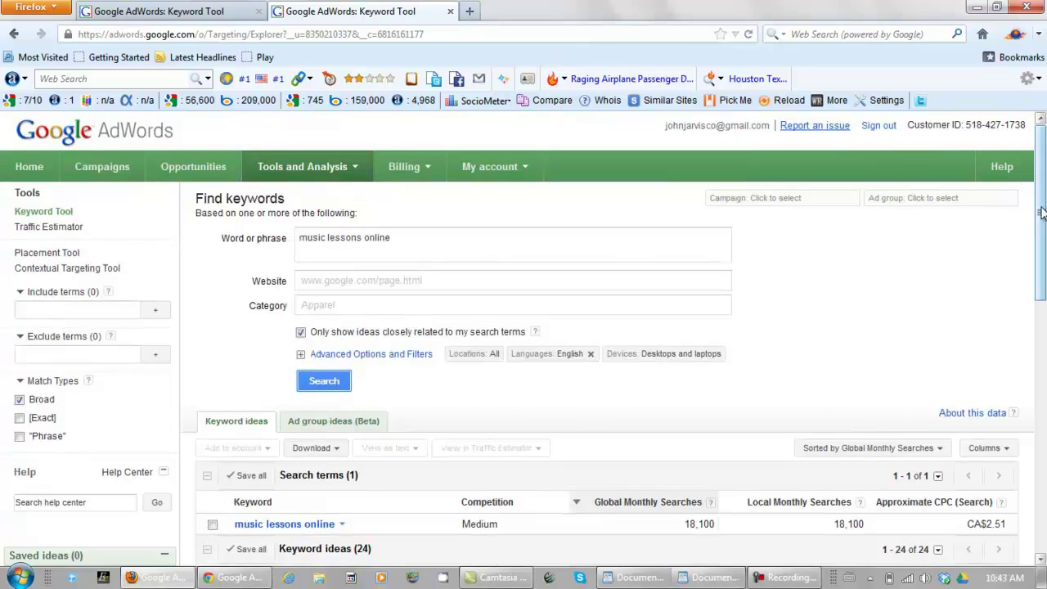
drag(1040, 214, 1041, 311)
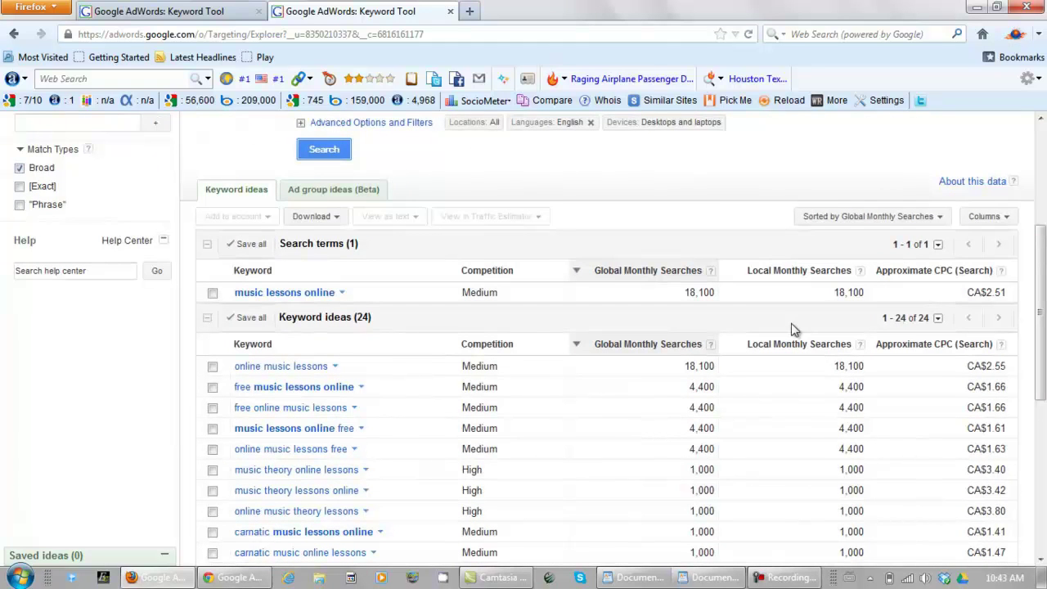
click(1007, 217)
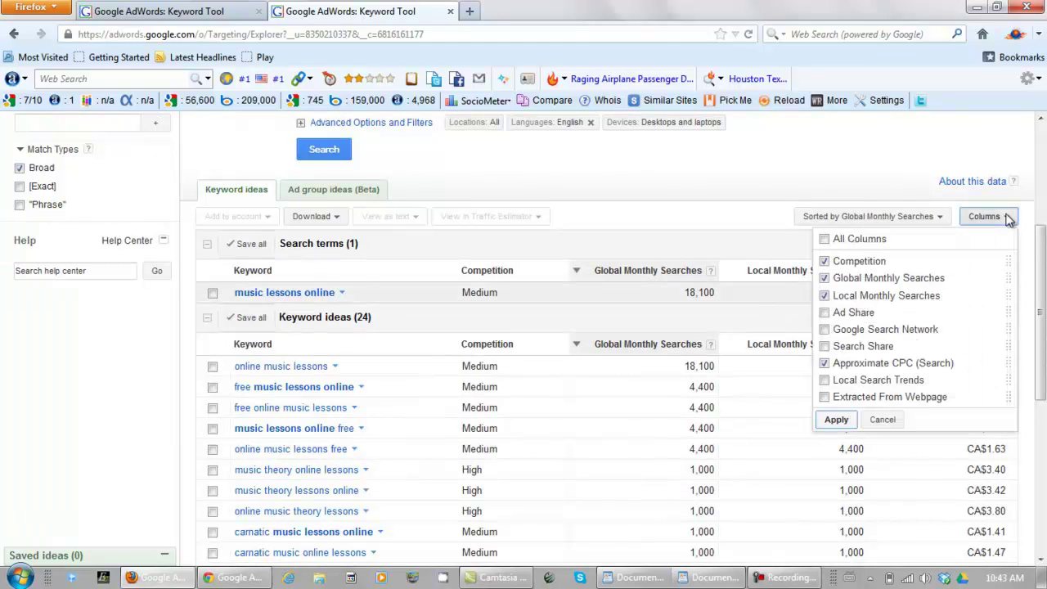
click(824, 364)
click(831, 418)
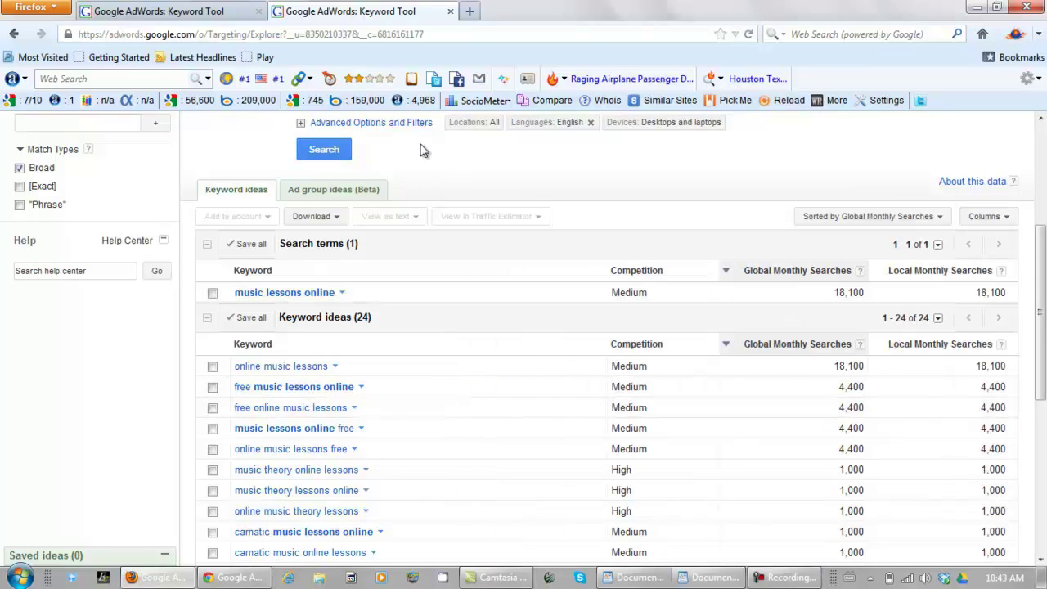
- Turn off the limit to closely related ideas and show more keywords like "music lessons online"
click(324, 149)
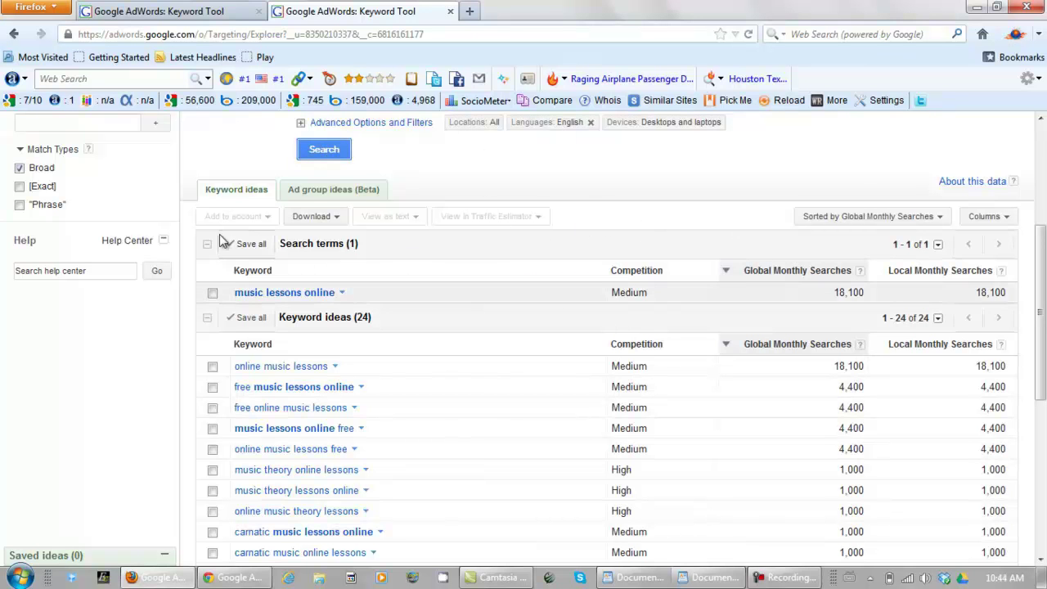
scroll(222, 238, up, 4)
click(300, 275)
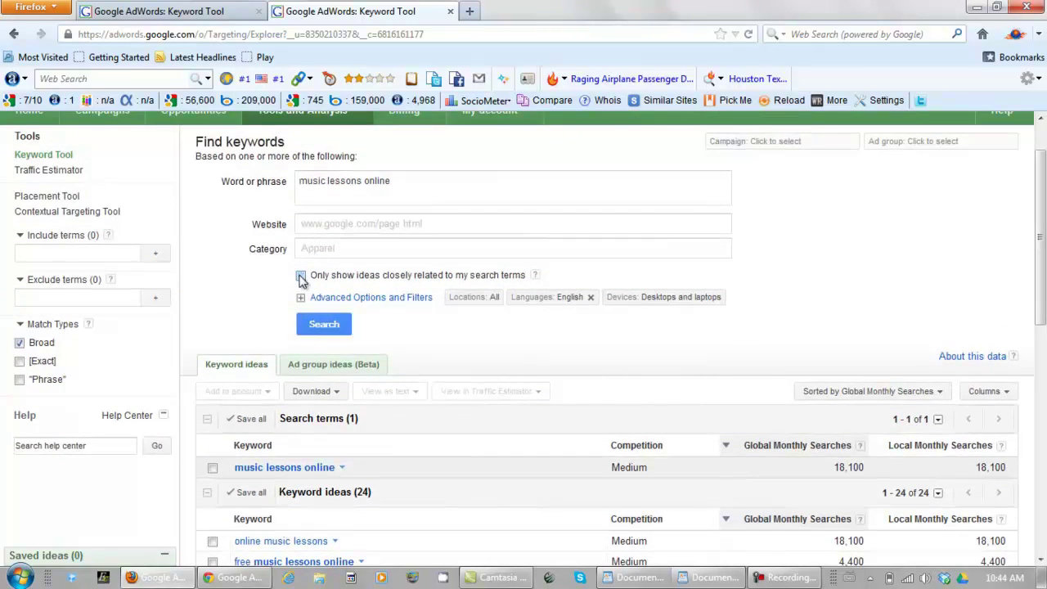
click(294, 475)
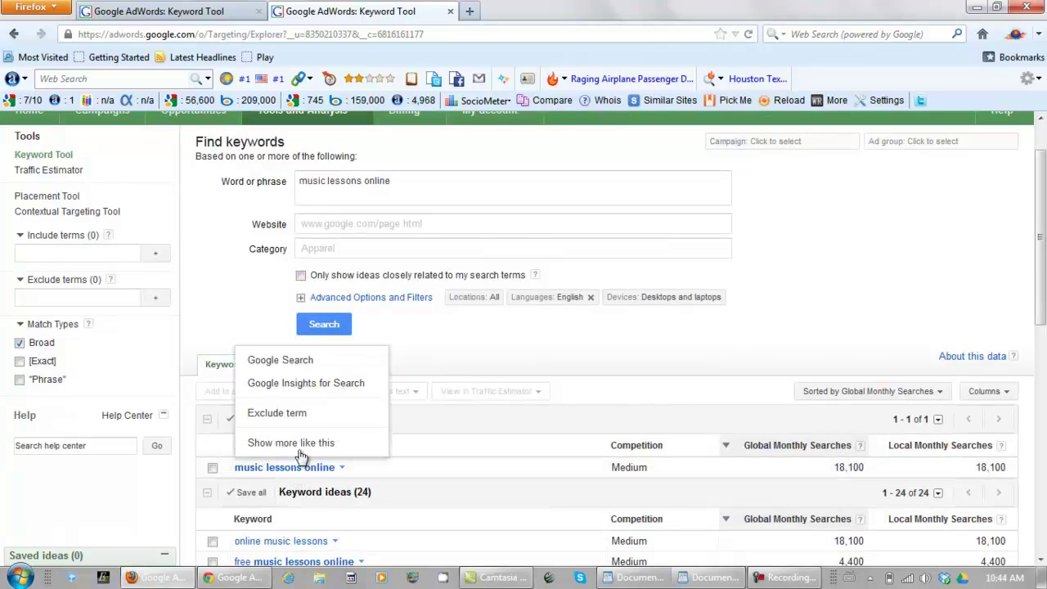
click(299, 444)
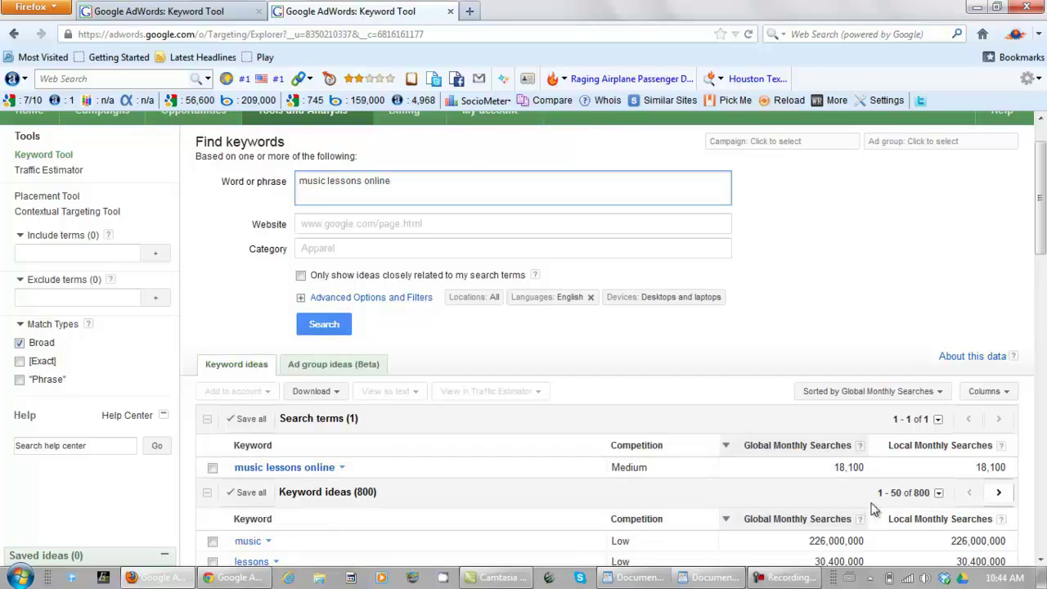
- Highlight the keyword ideas range and total, and the global monthly searches figure for "music"
drag(876, 496, 920, 496)
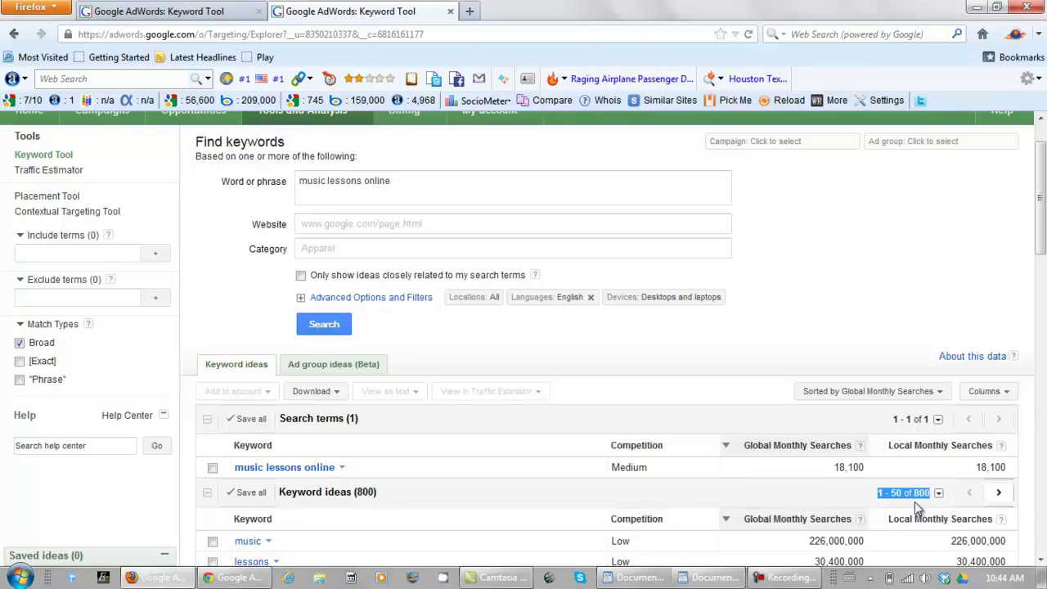
click(927, 493)
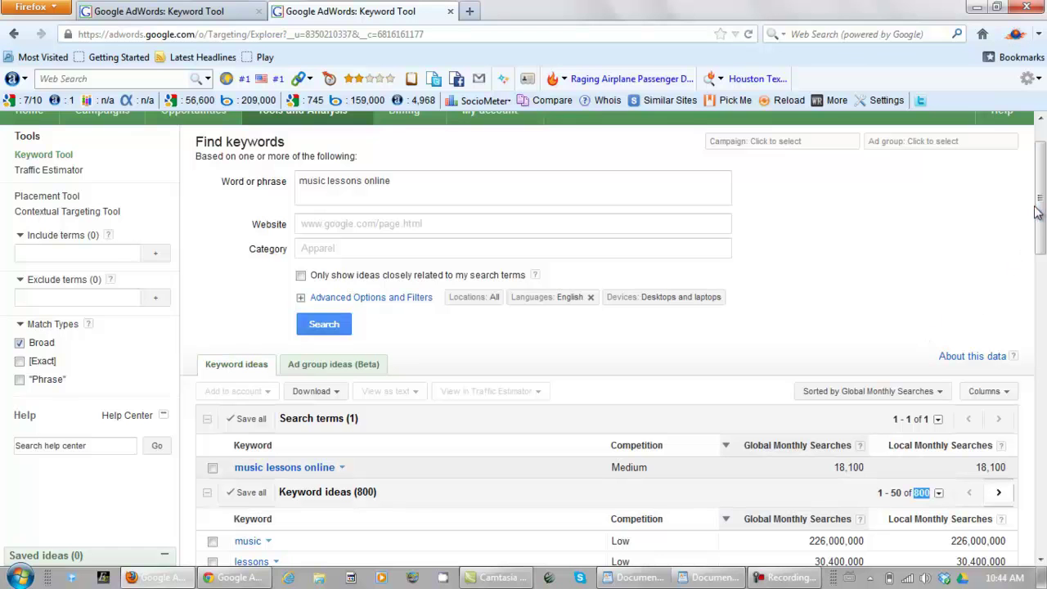
drag(1042, 190, 1042, 264)
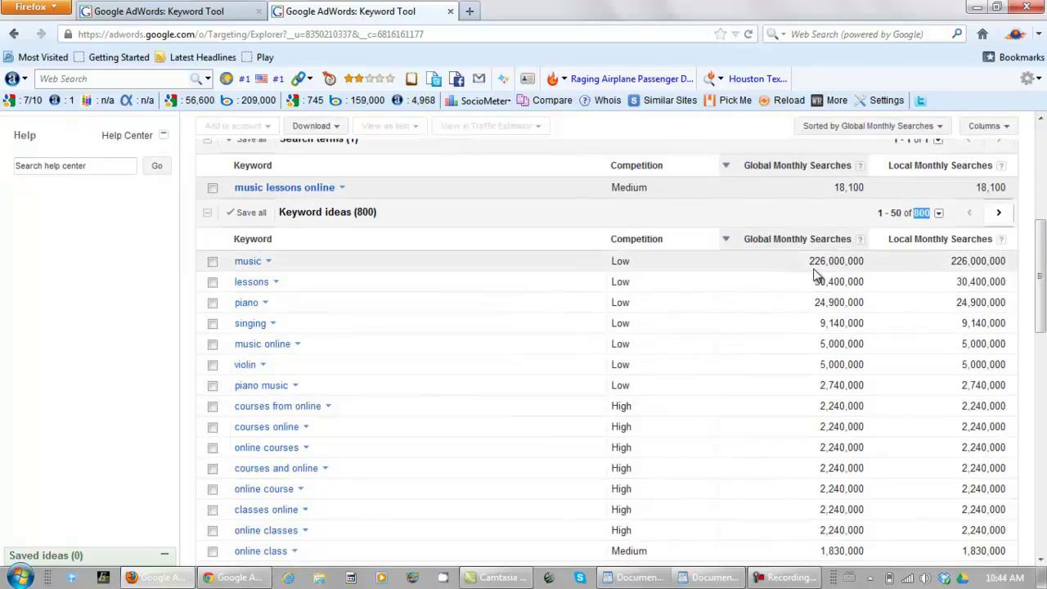
drag(809, 262, 864, 261)
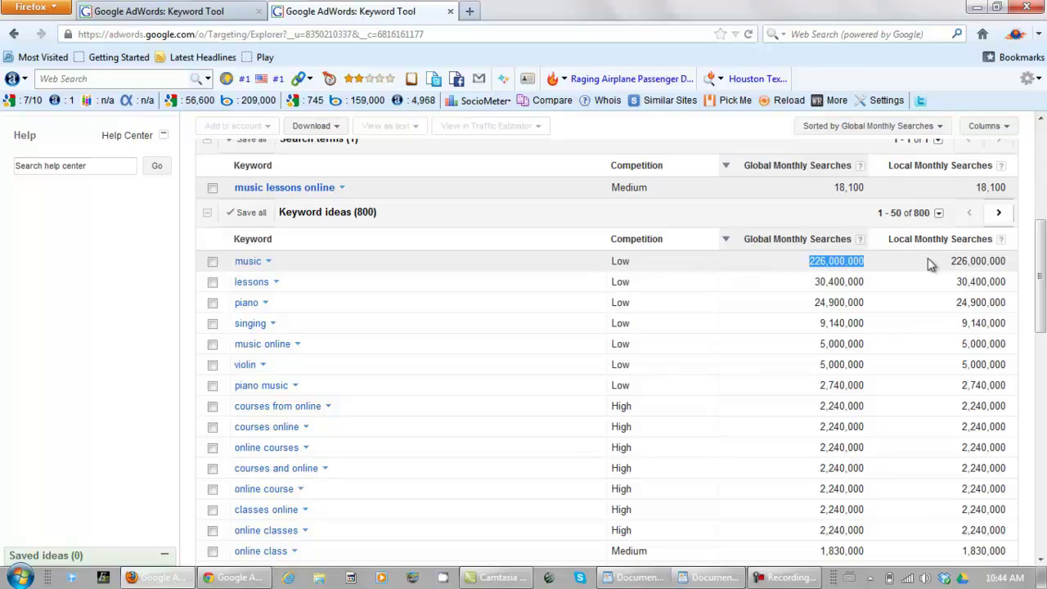
- Page forward through the keyword ideas to entries 151 to 200
click(998, 215)
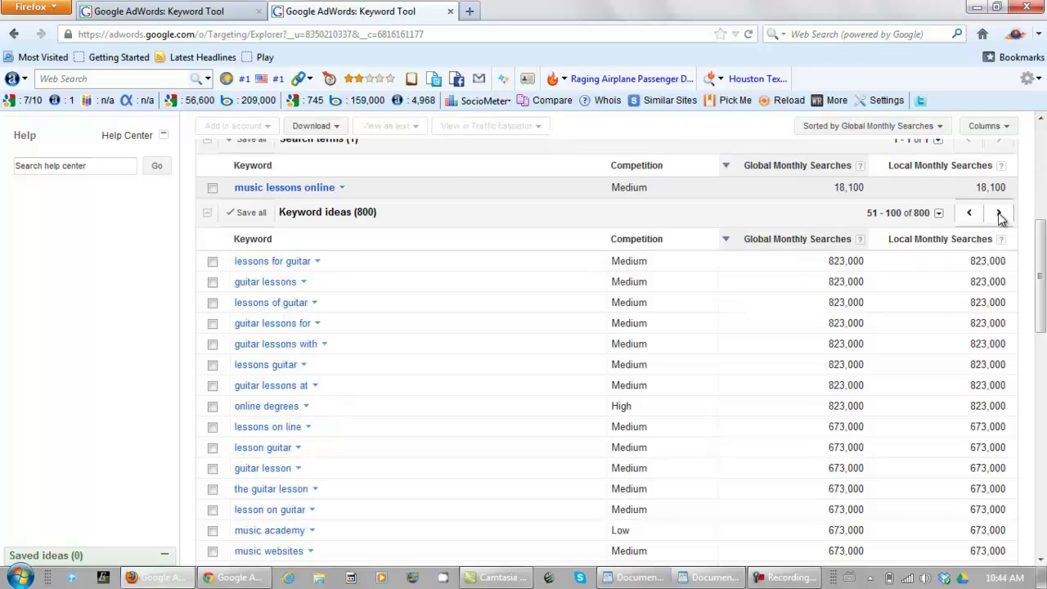
click(1000, 215)
click(1000, 215)
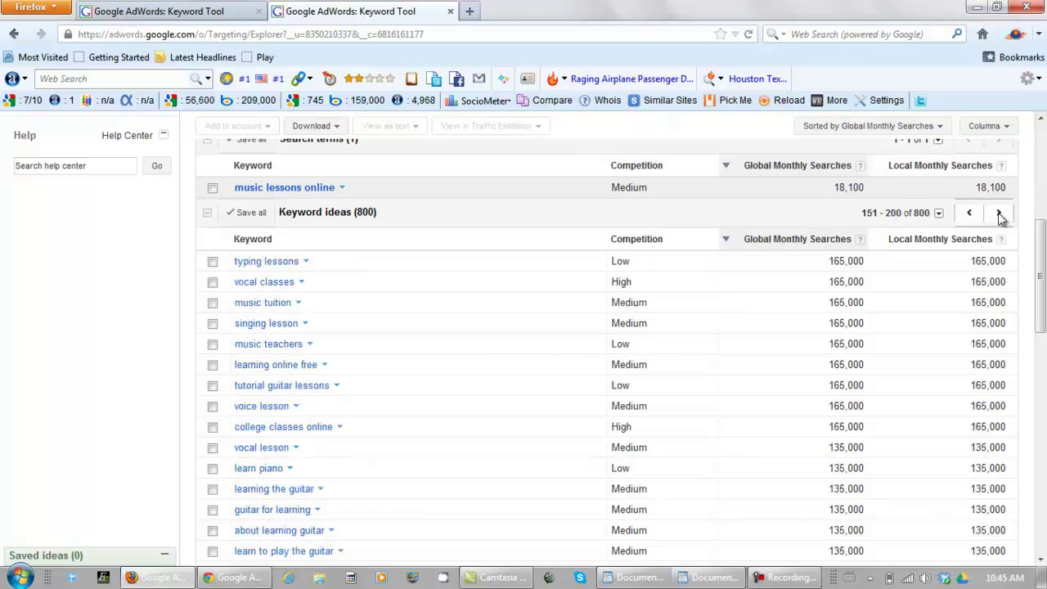
- Page forward to keyword ideas 251 to 300 and open a Google search for "guitar lessons for beginners"
click(999, 216)
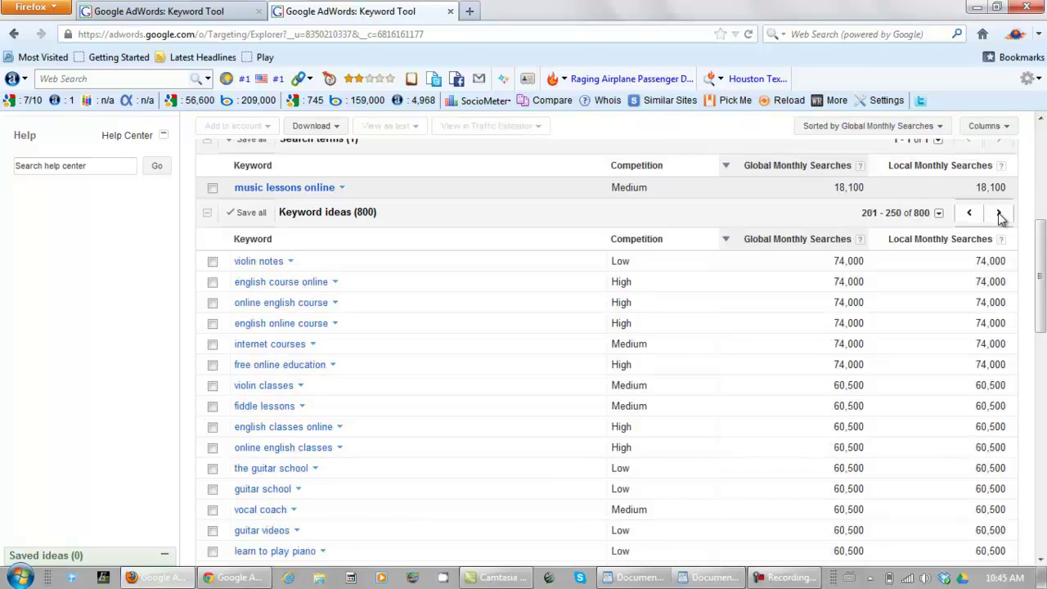
click(999, 215)
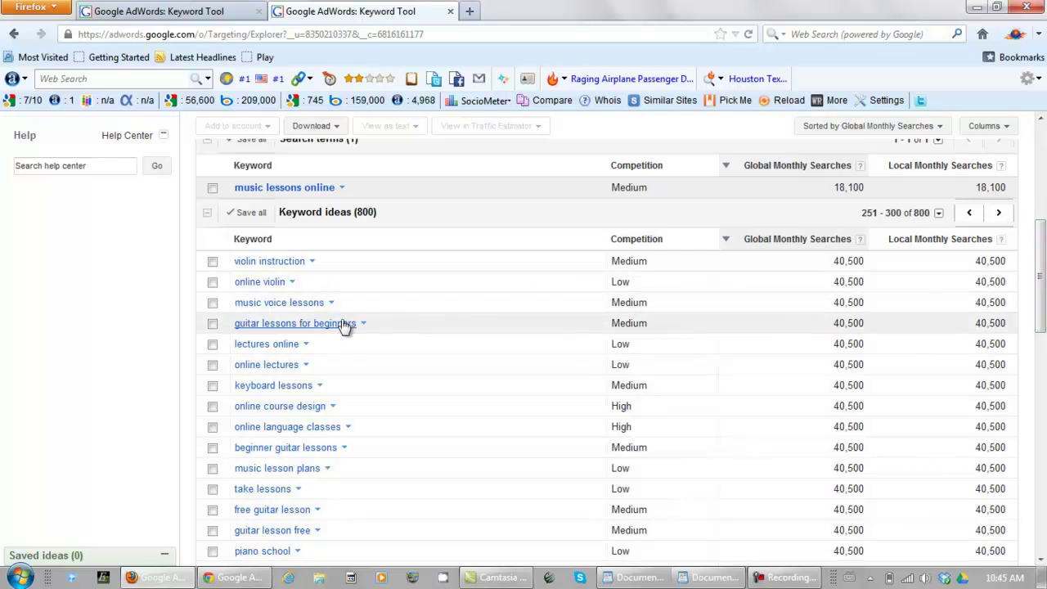
mouse_move(301, 329)
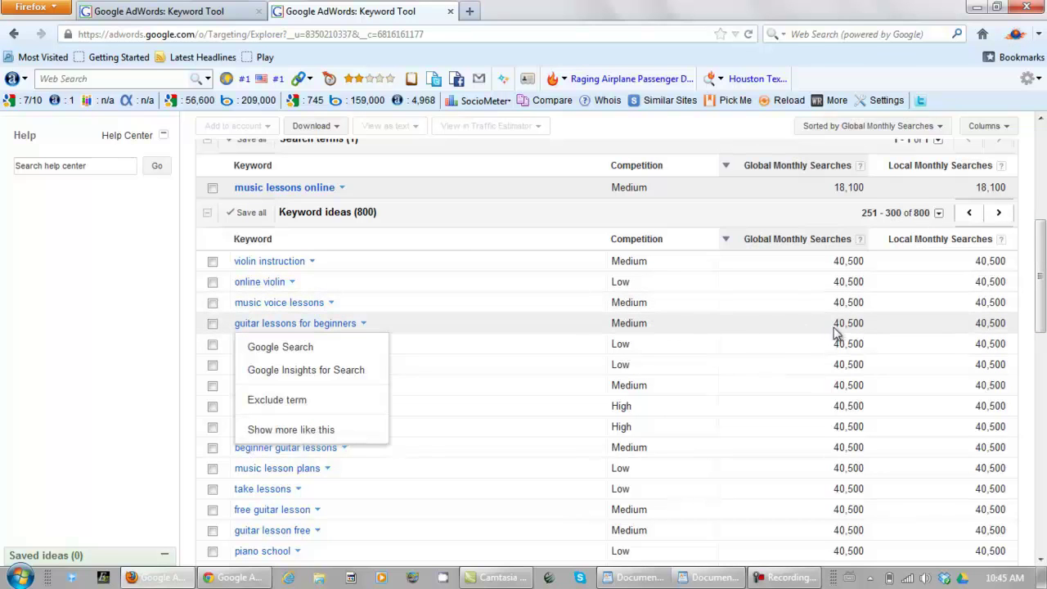
click(280, 350)
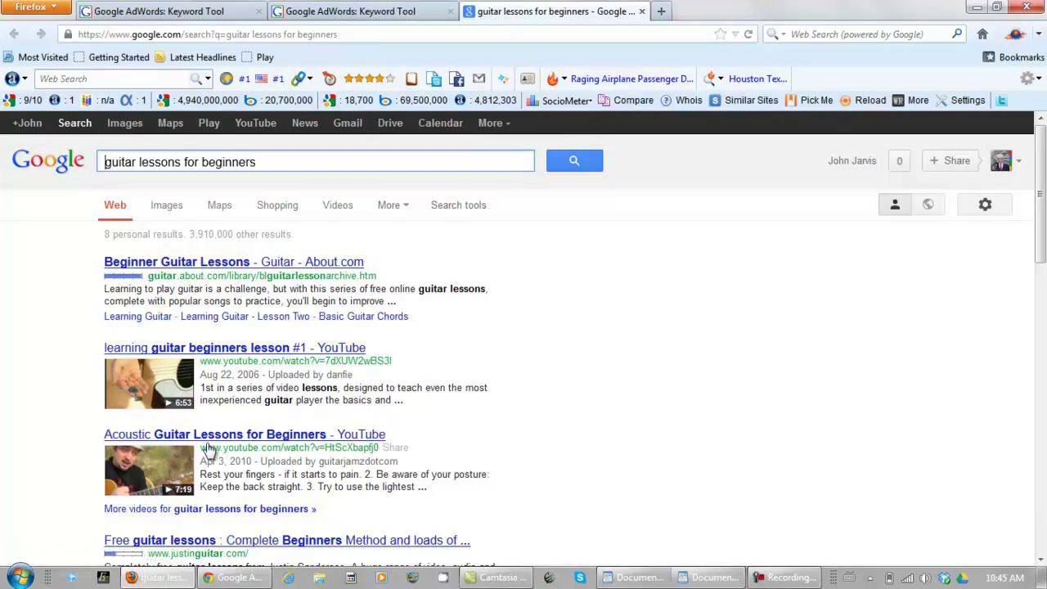
- Search Google for the exact phrase "guitar lessons for beginners" and check its video results before returning to the keyword list
click(104, 166)
text(")
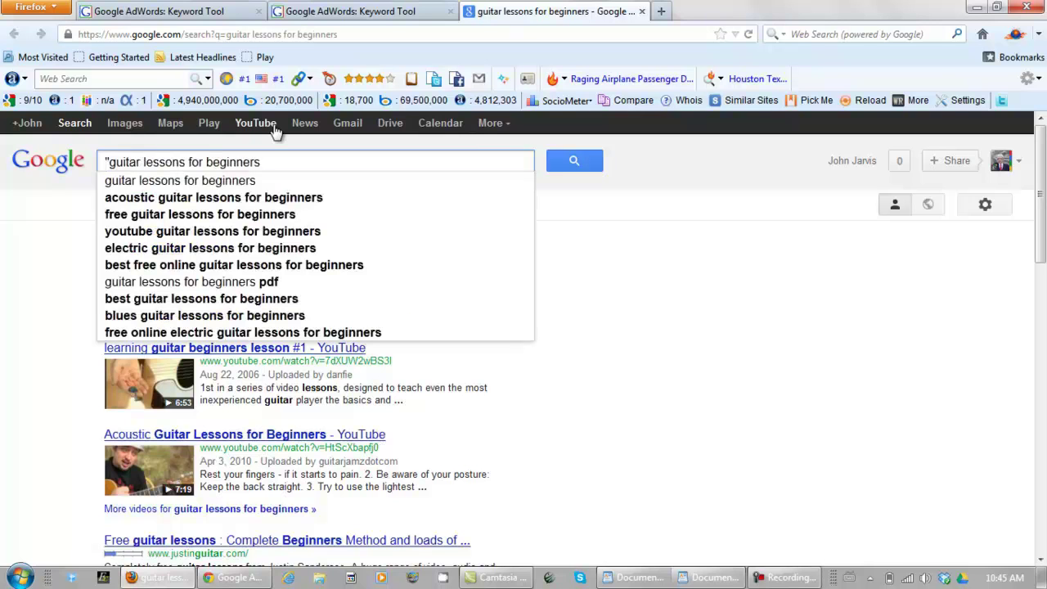
click(271, 162)
text(")
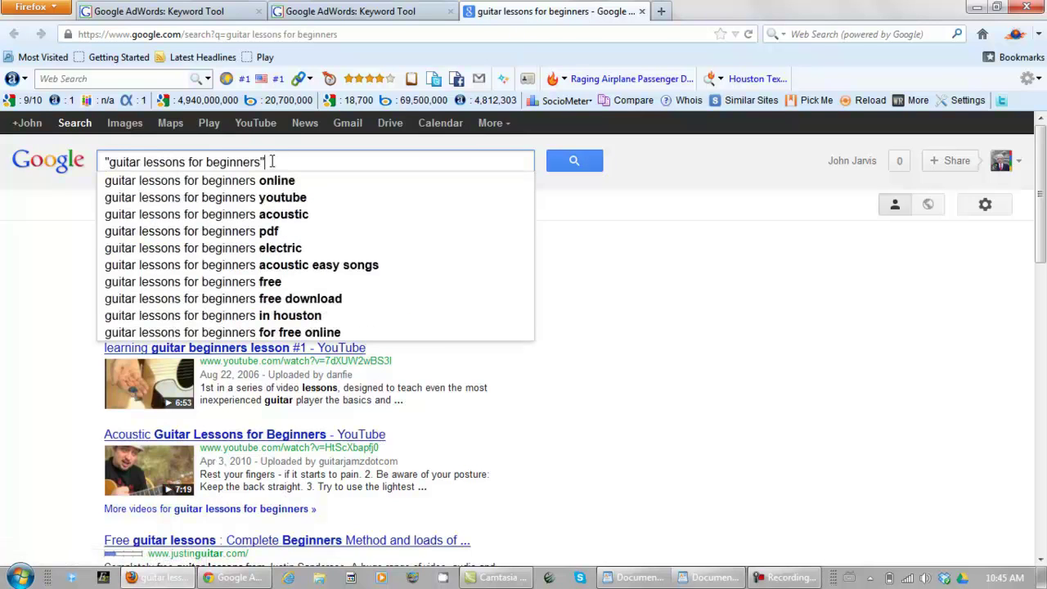
click(573, 162)
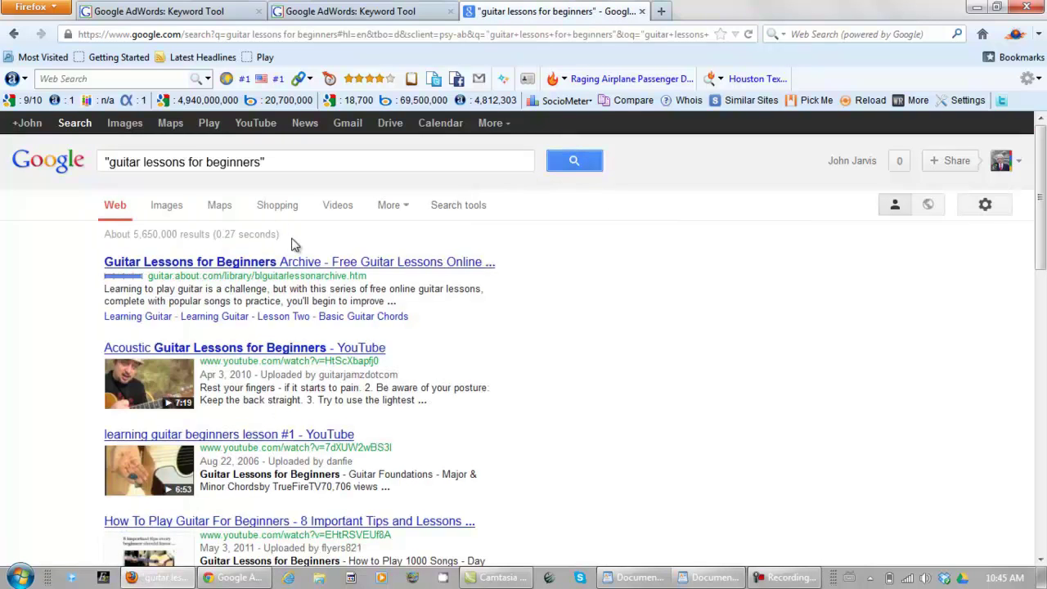
click(338, 207)
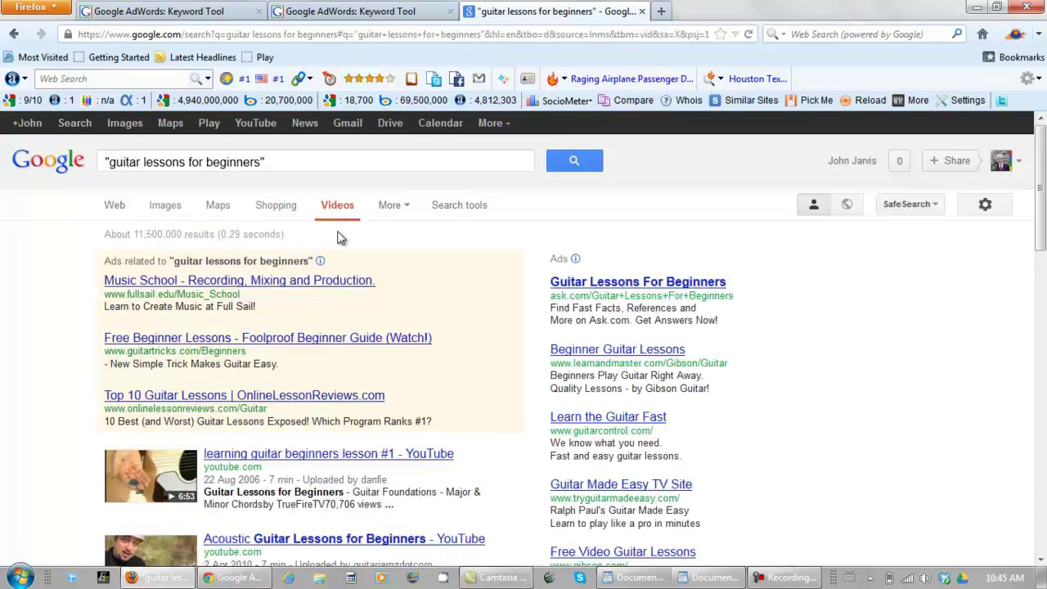
click(642, 11)
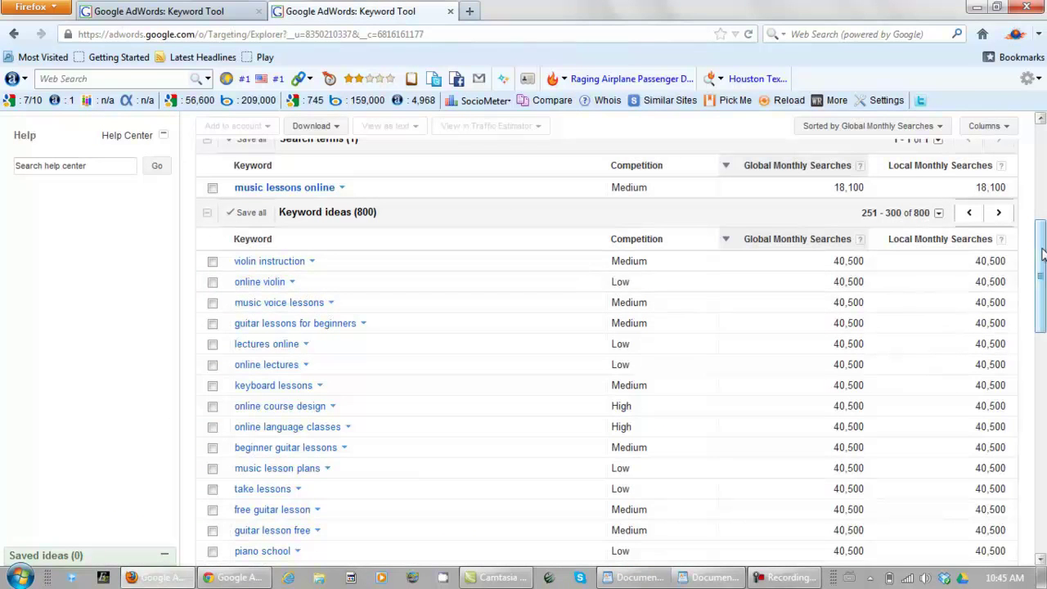
- Check the competition for "beginner guitar lessons" with an exact-phrase Google search and return to the keyword ideas
drag(1042, 254, 1039, 301)
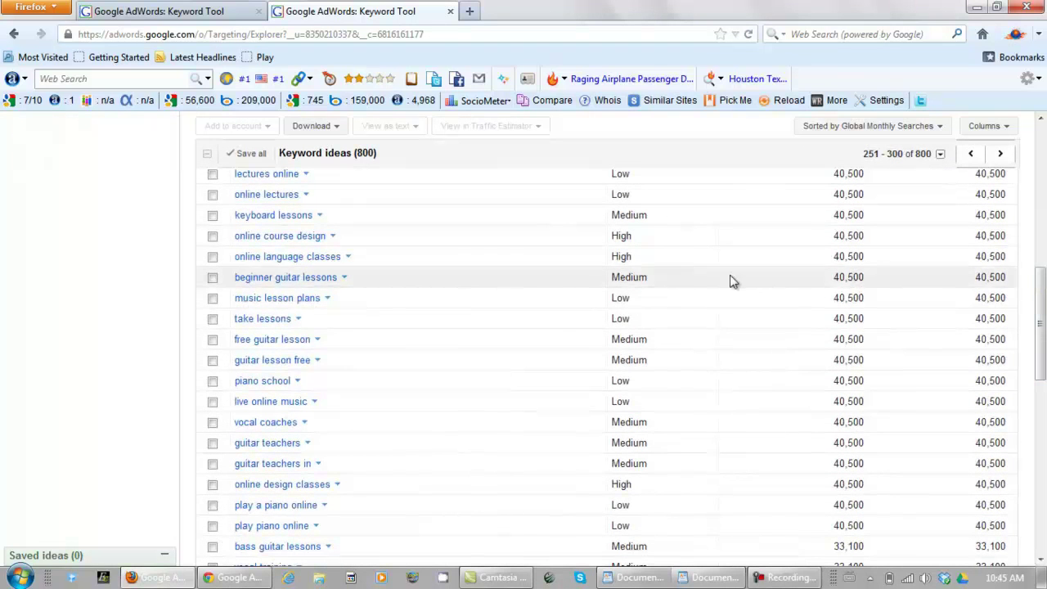
click(281, 279)
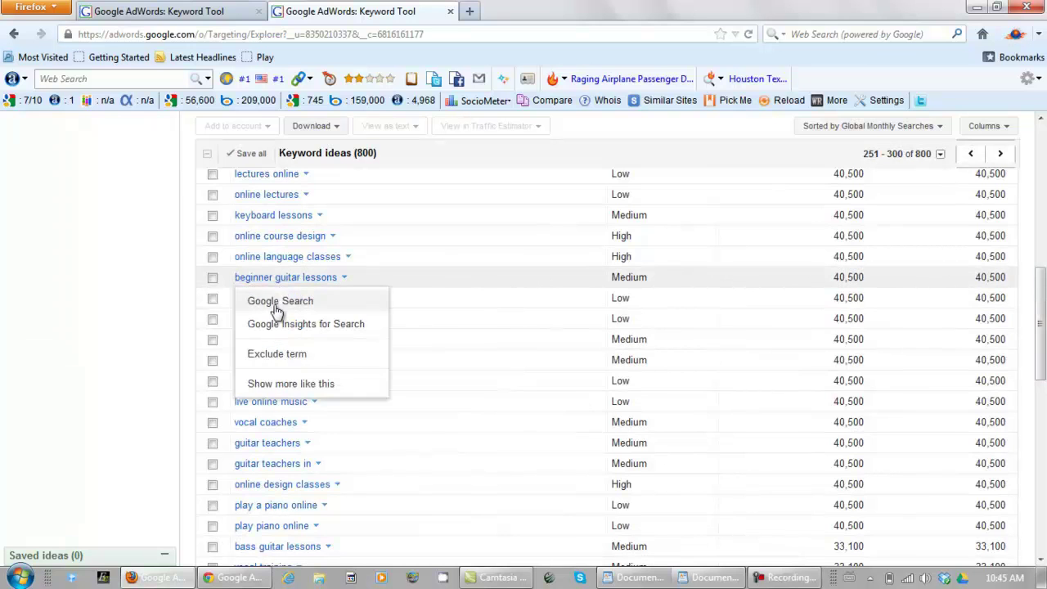
click(278, 302)
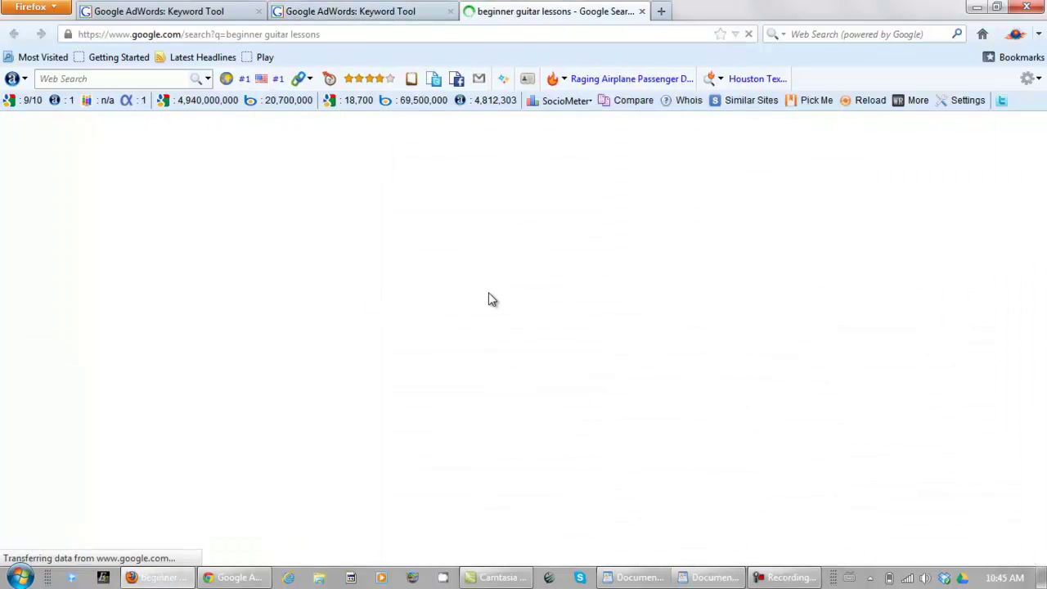
click(104, 160)
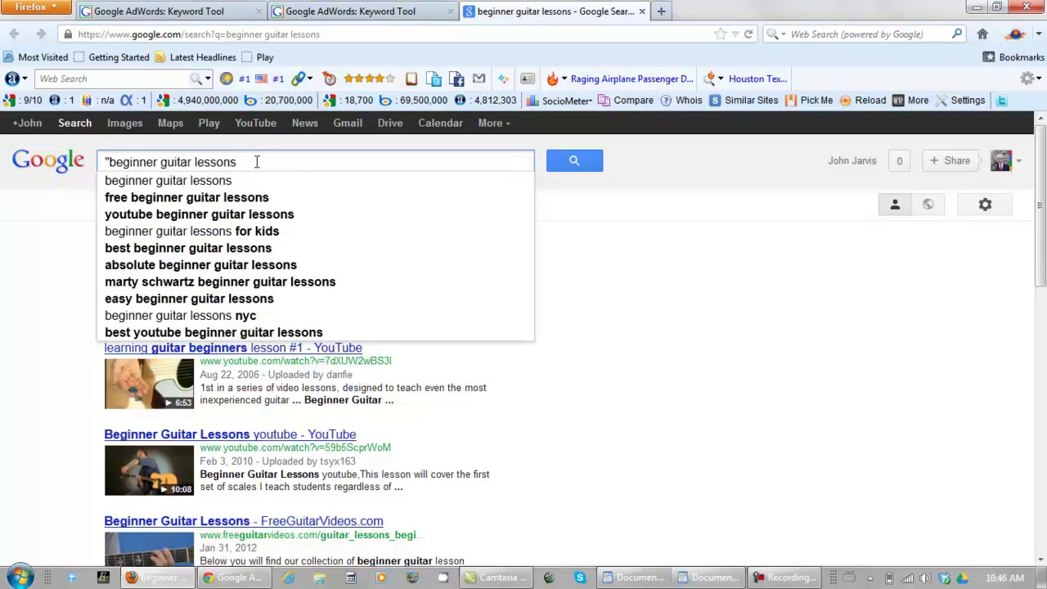
text(")
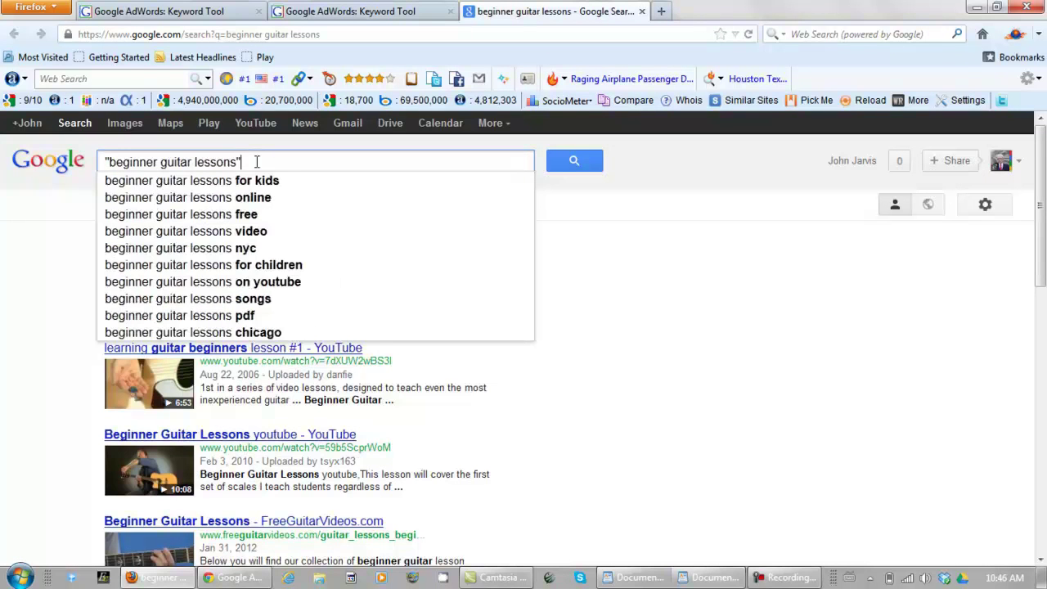
click(573, 161)
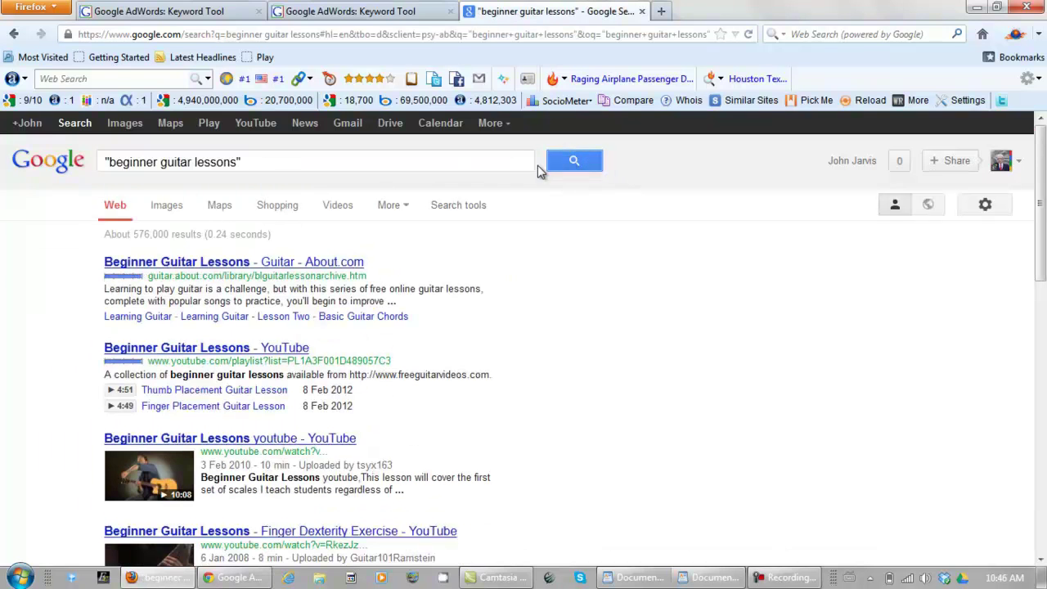
click(643, 11)
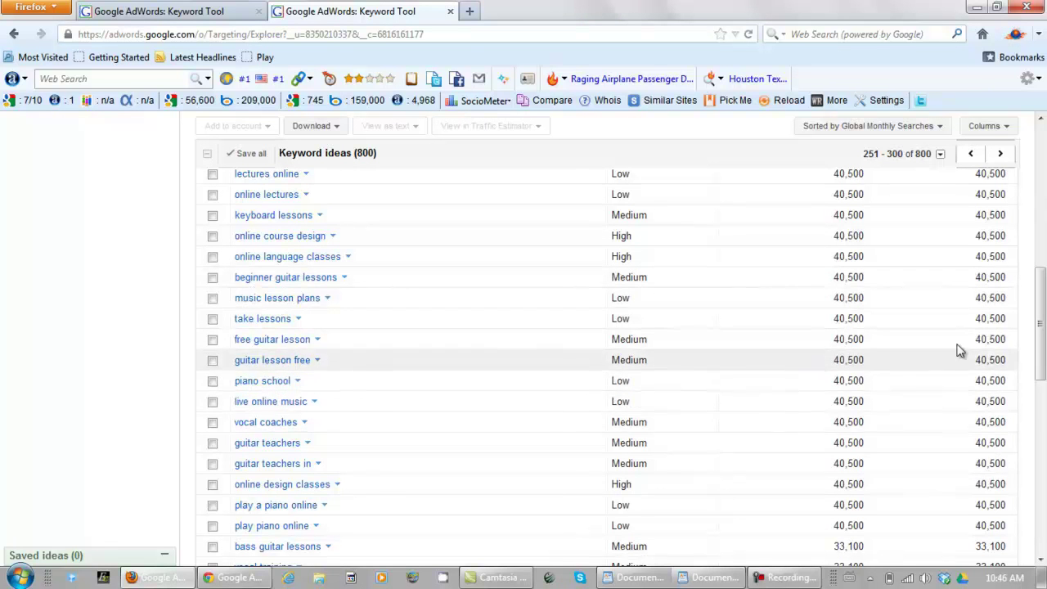
- Run a Google search for the keyword idea "bass guitar lessons" as an exact phrase
drag(1041, 313, 1039, 375)
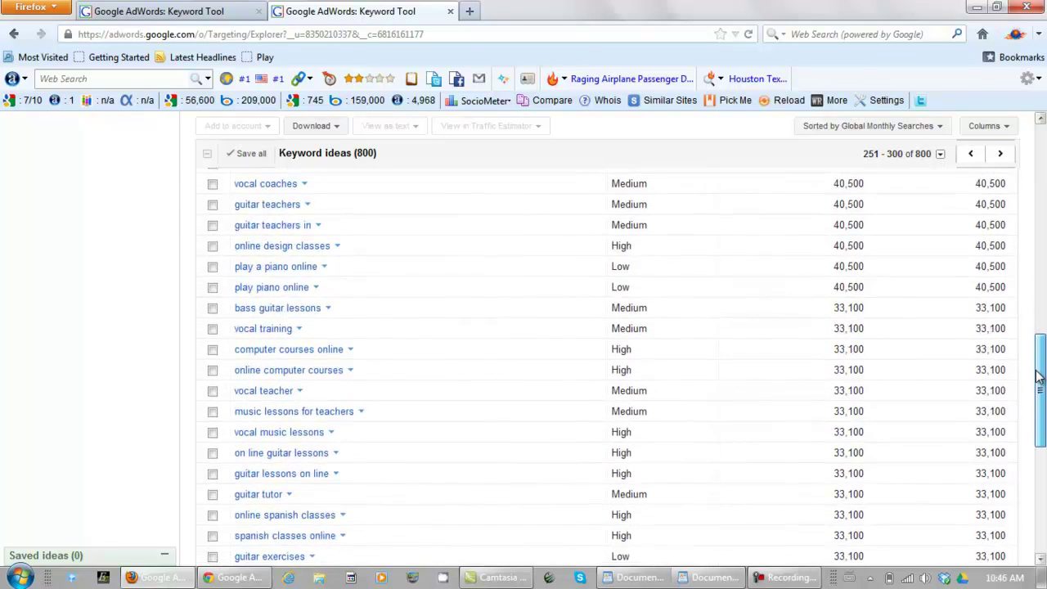
click(258, 311)
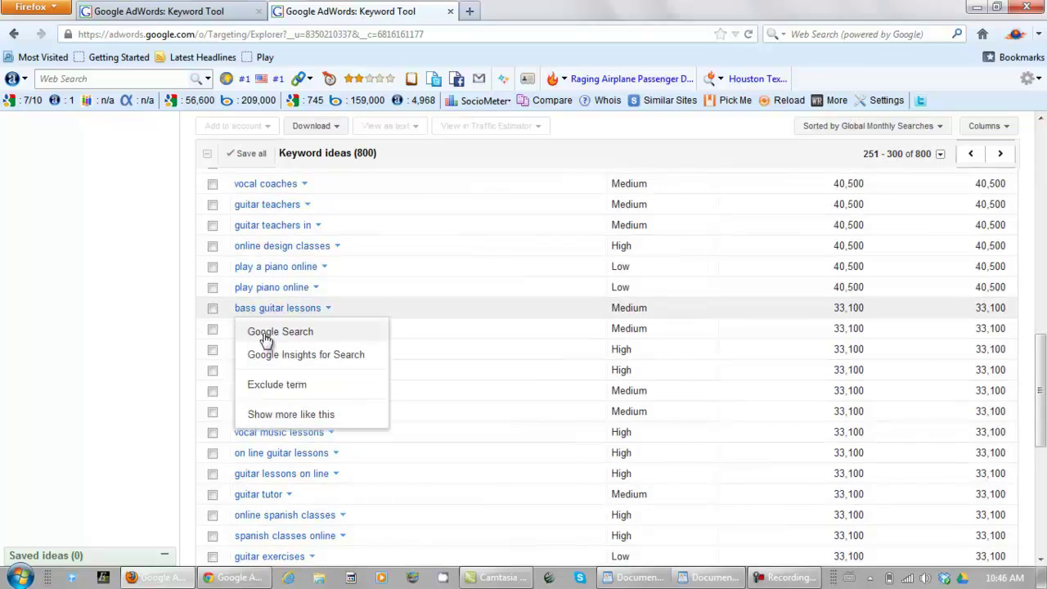
click(267, 333)
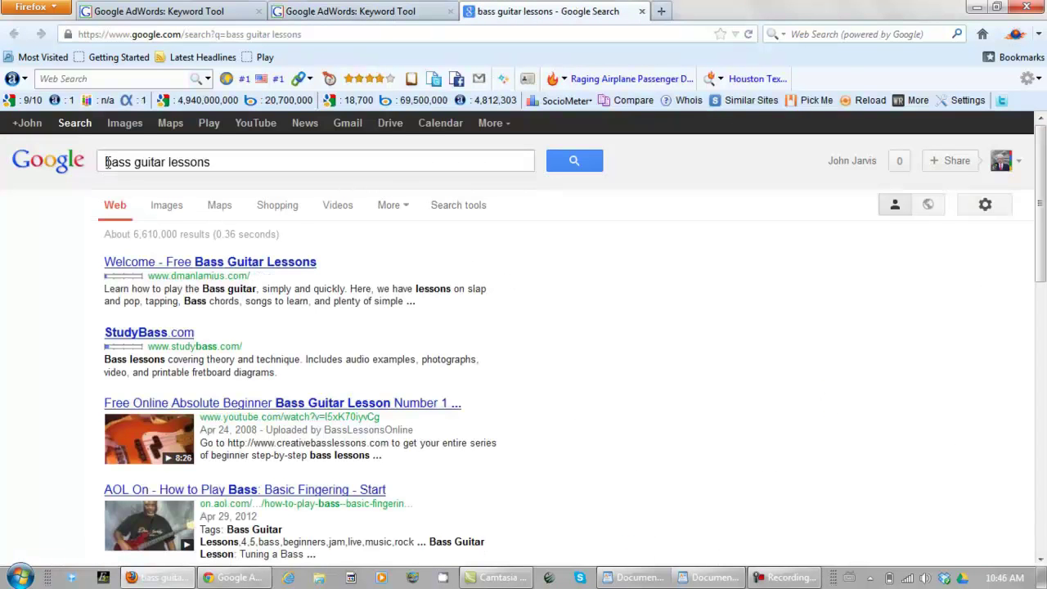
click(107, 162)
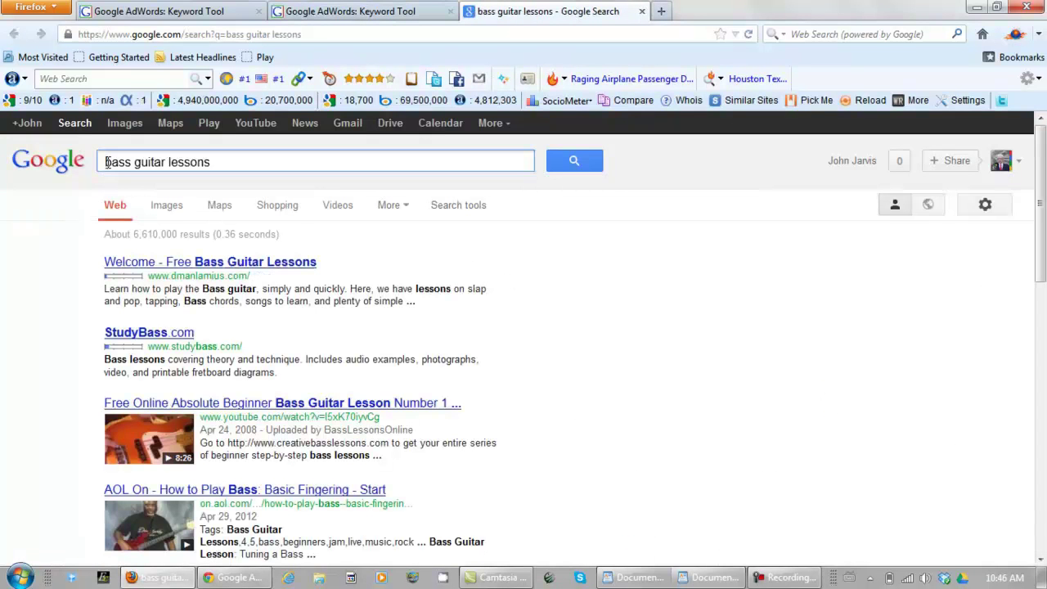
text(")
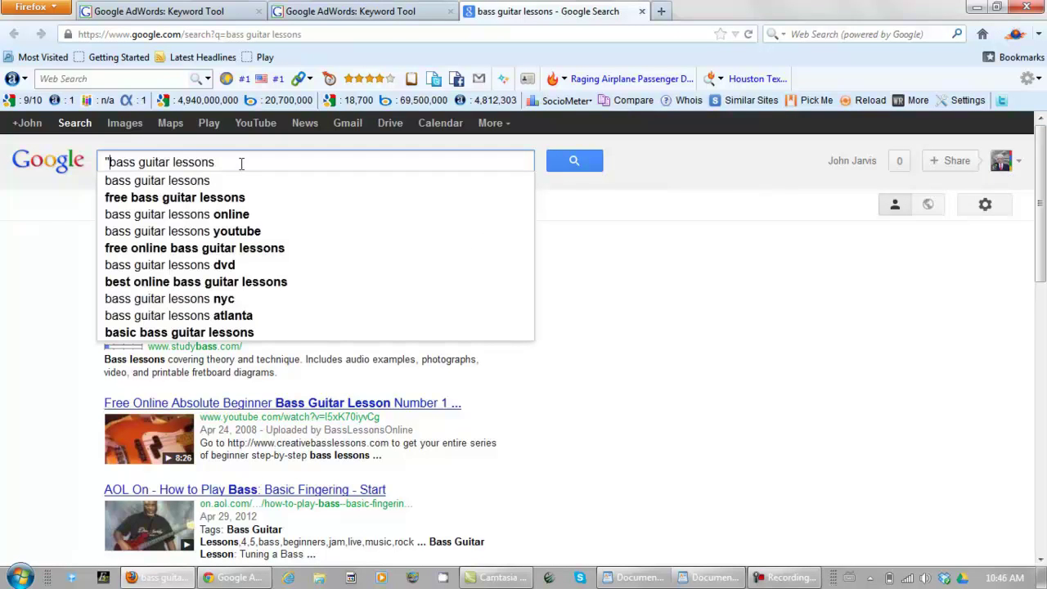
text(")
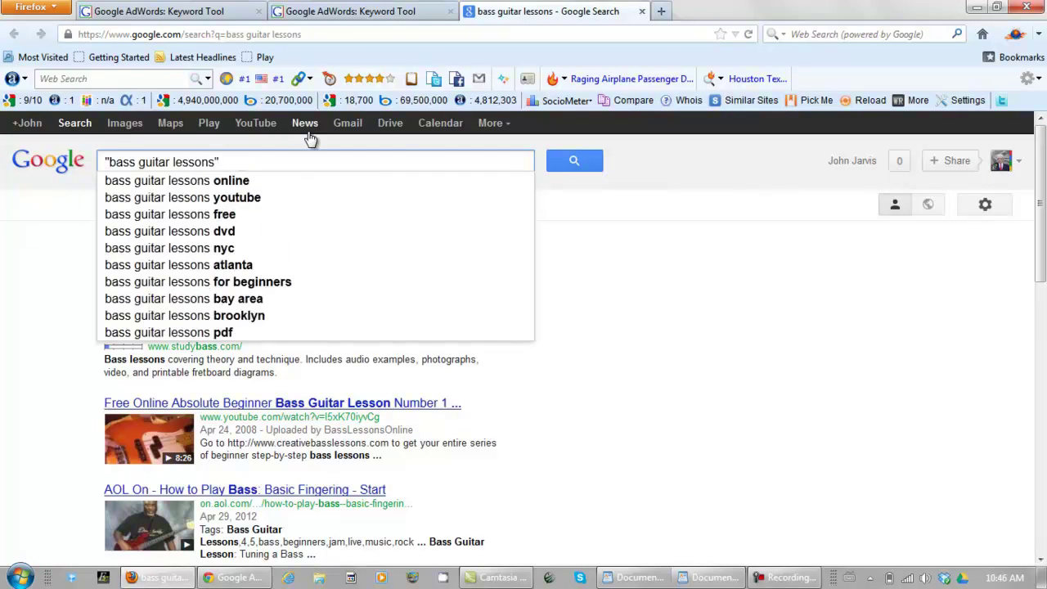
click(573, 163)
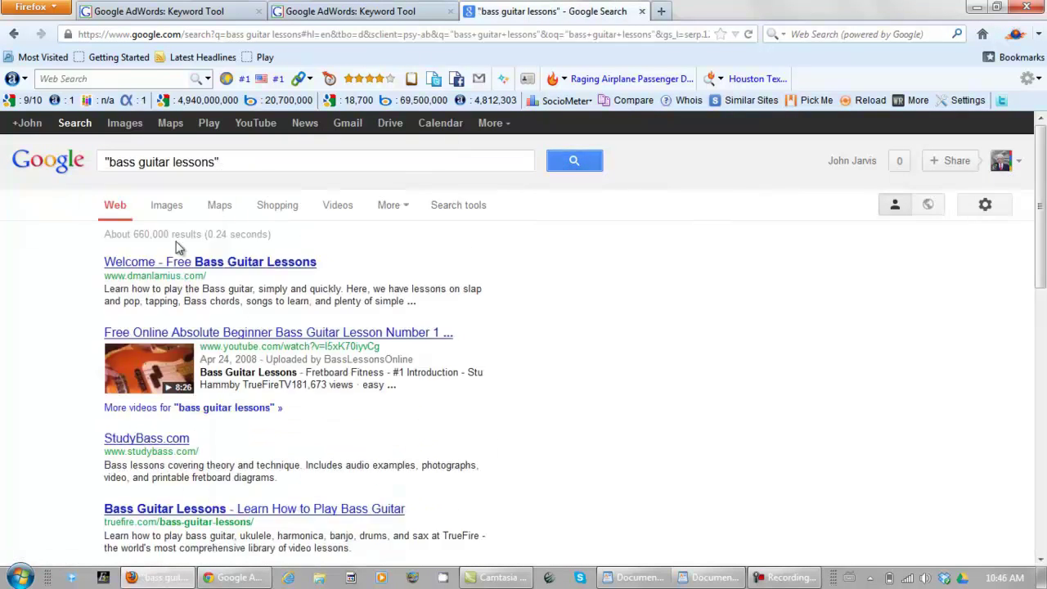
- Extend the exact-phrase search to "bass guitar lessons online"
click(215, 160)
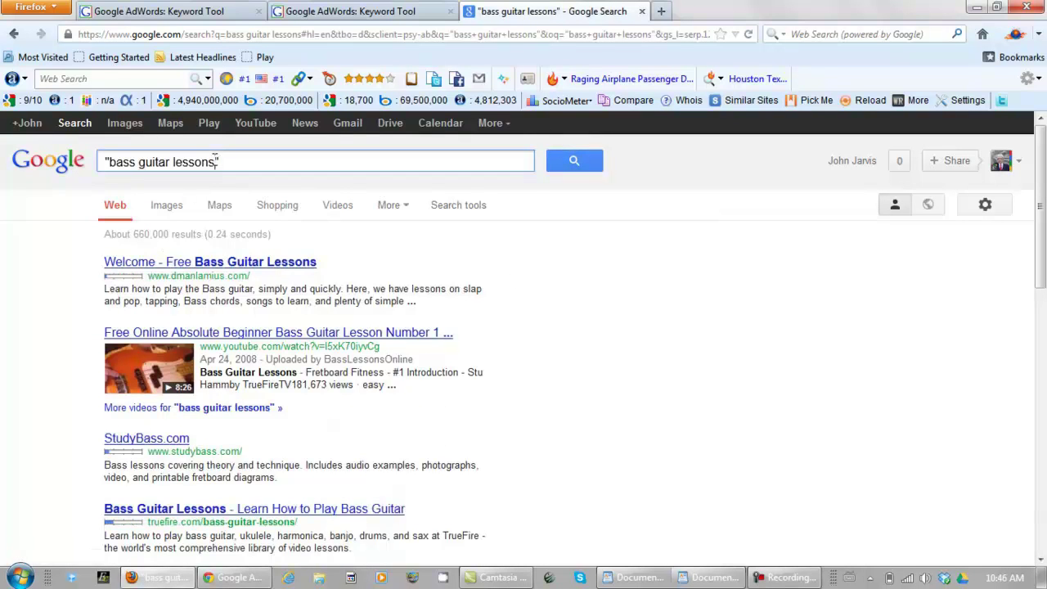
text(online)
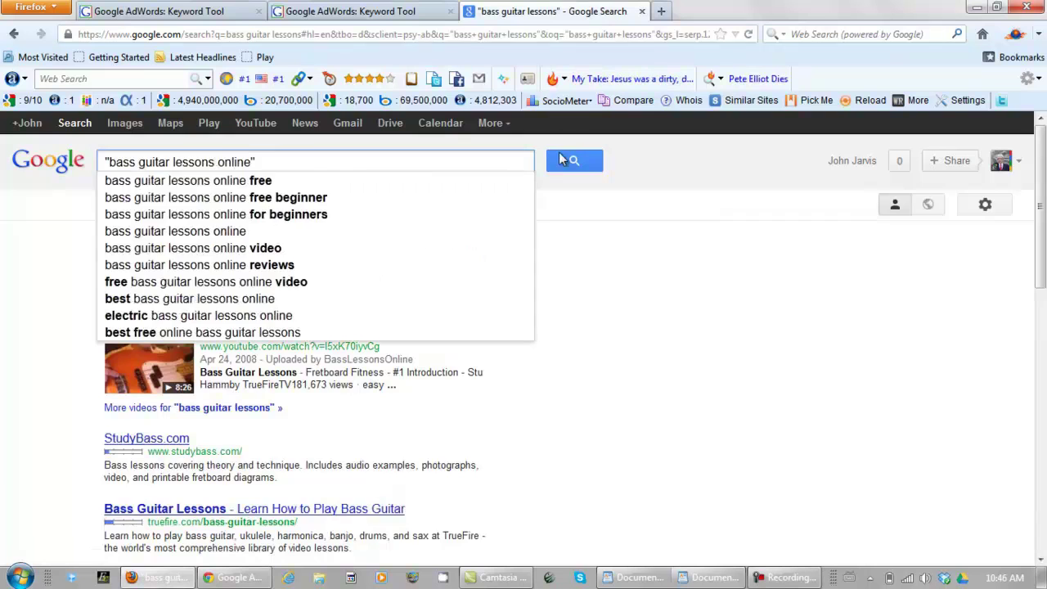
click(562, 159)
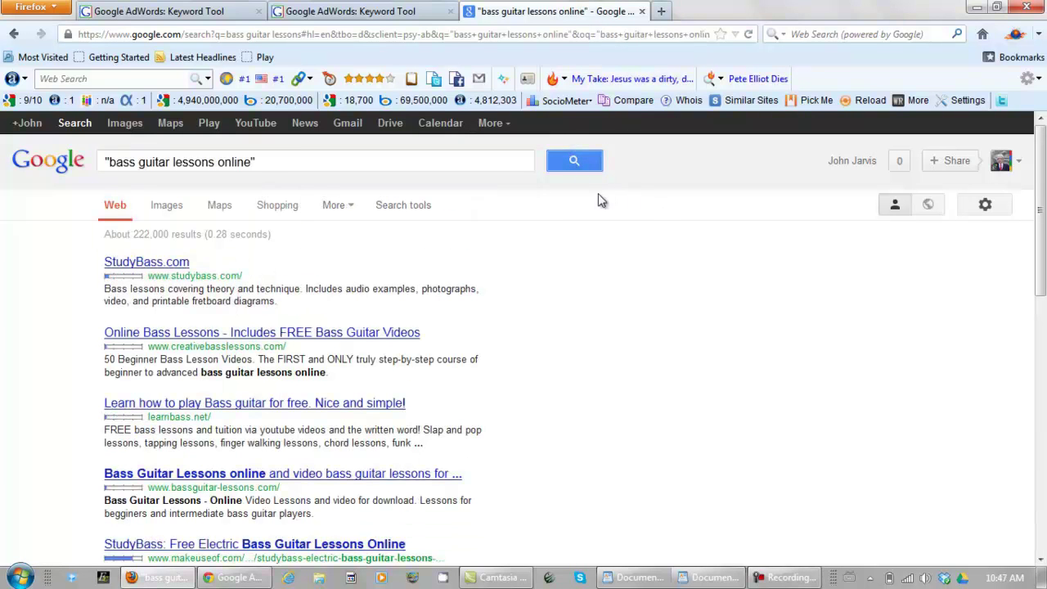
- Search for the exact phrase "electric bass guitar lessons" instead, and return to the keyword ideas
drag(253, 162, 112, 162)
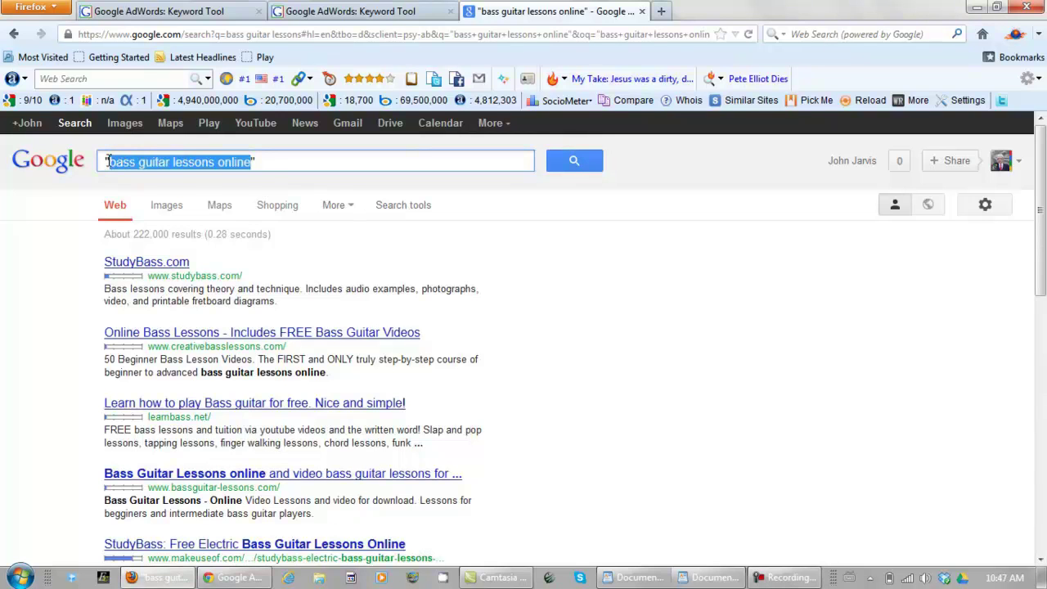
text(electric bass guitar lessons)
click(574, 163)
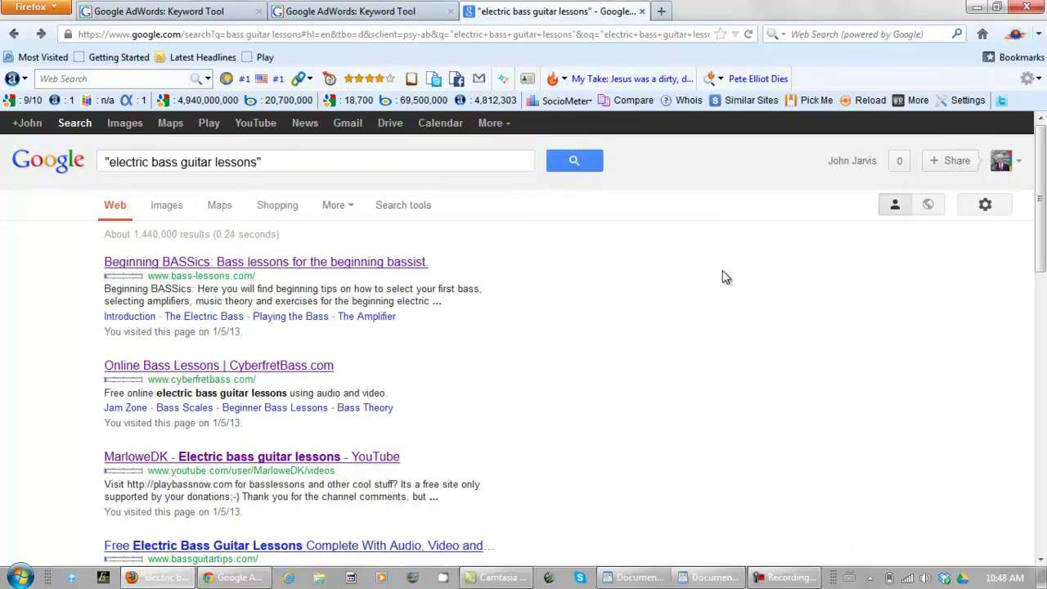
click(643, 11)
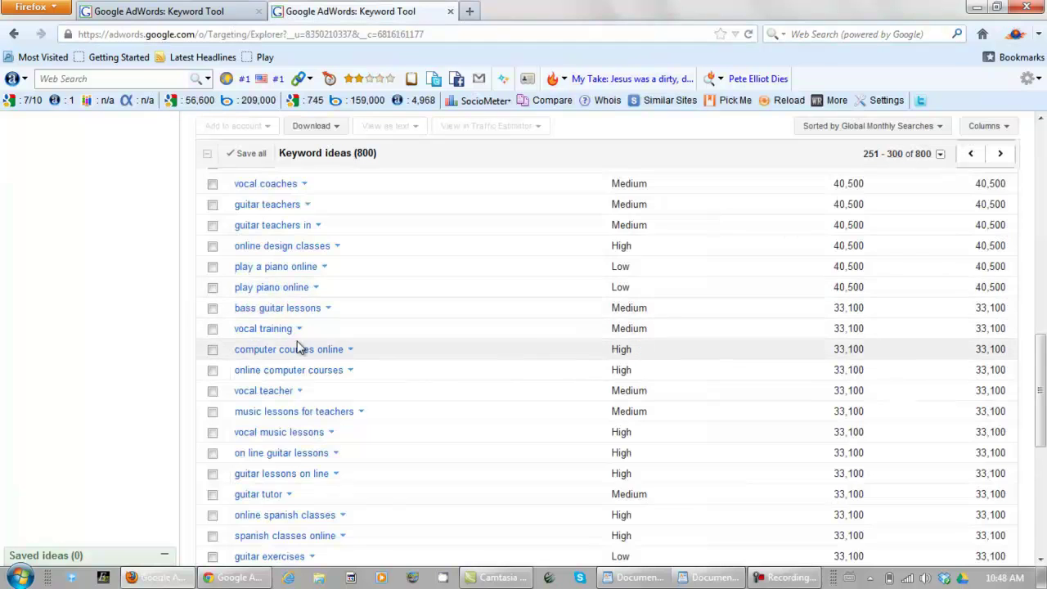
- Search Google for the keyword idea "how to learn guitar chords" with personal results hidden, and return to the keyword list
scroll(296, 348, down, 2)
scroll(140, 381, down, 2)
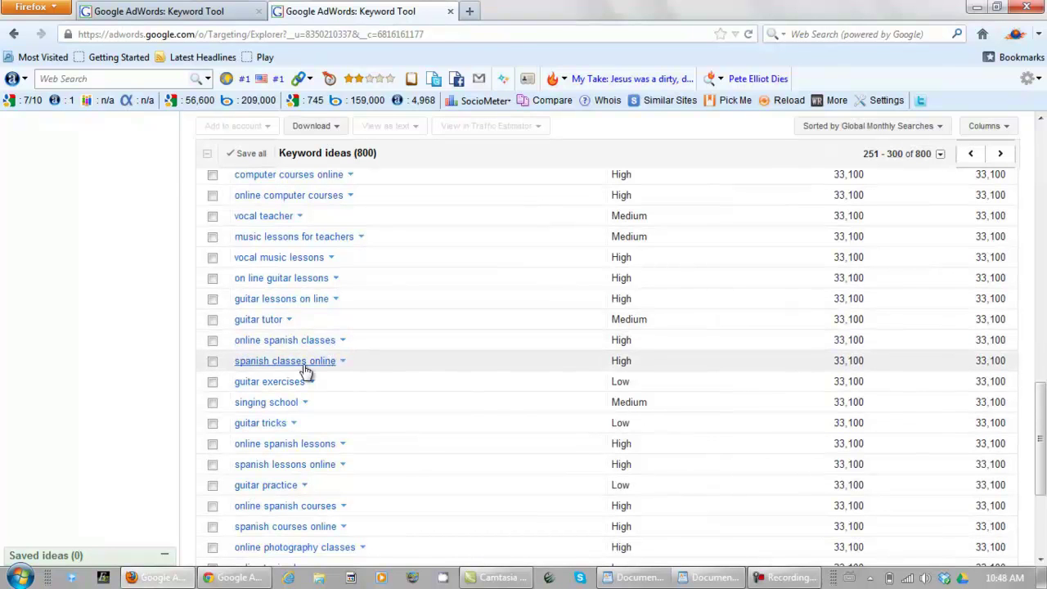
scroll(418, 358, down, 4)
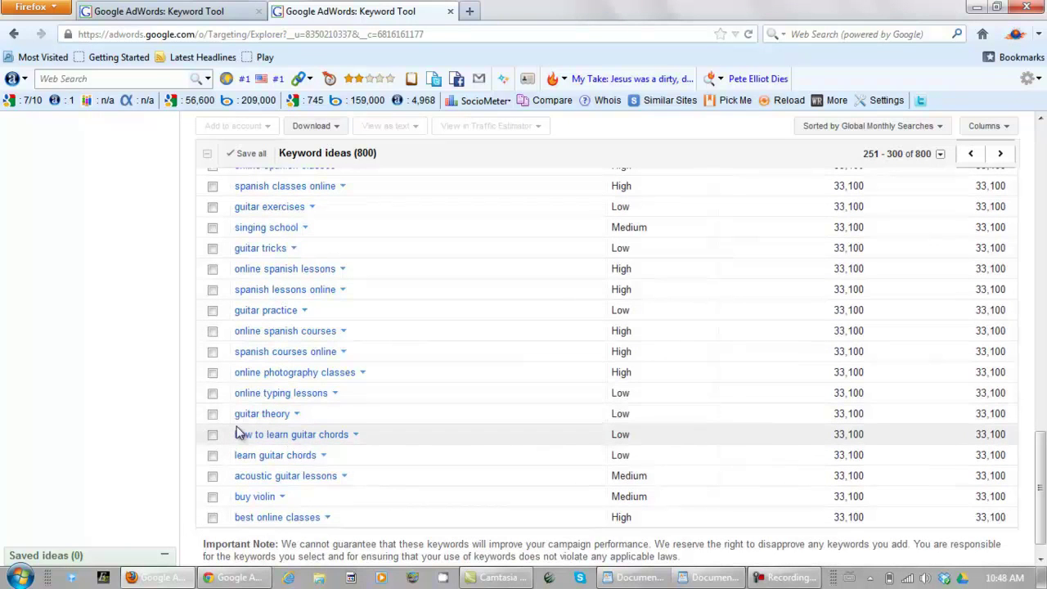
click(252, 434)
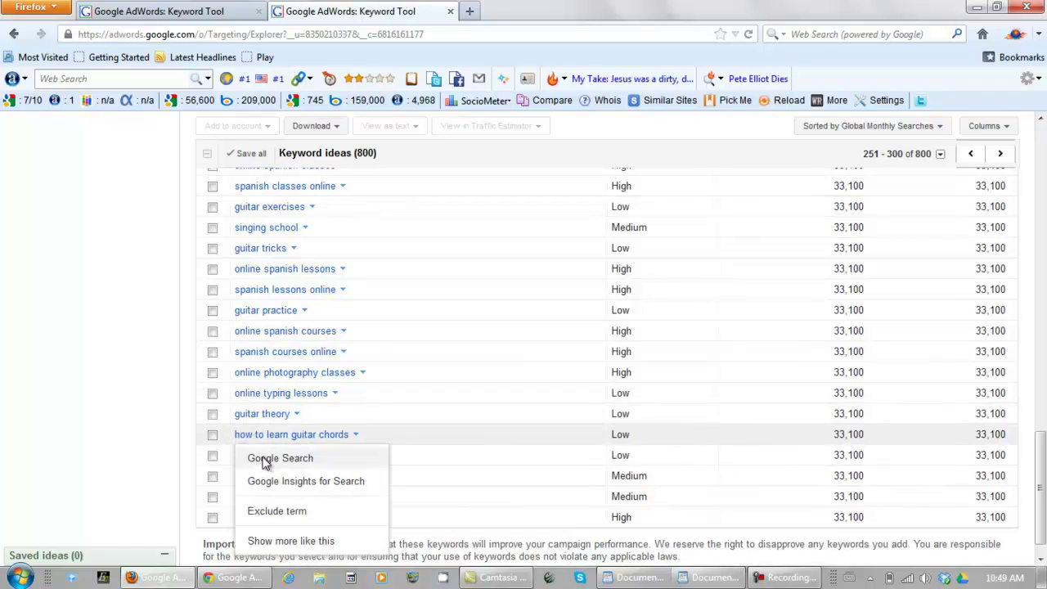
click(266, 460)
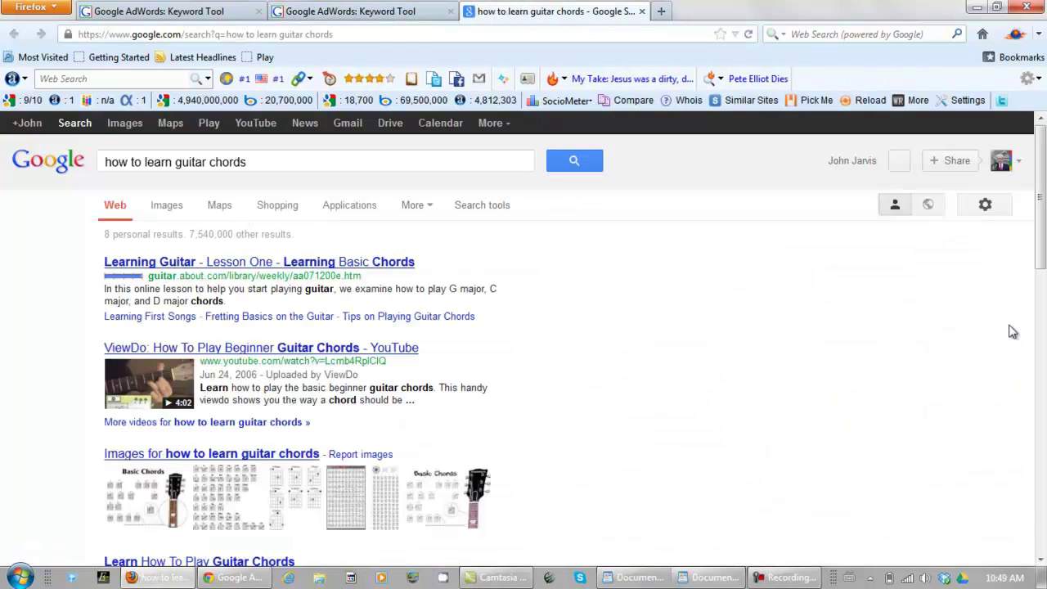
click(929, 208)
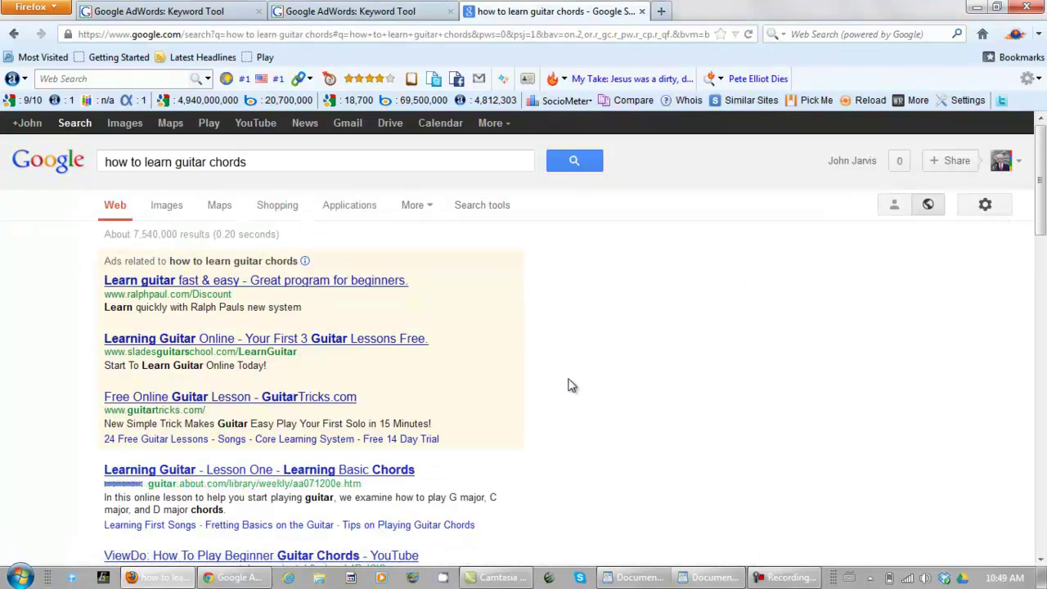
click(643, 11)
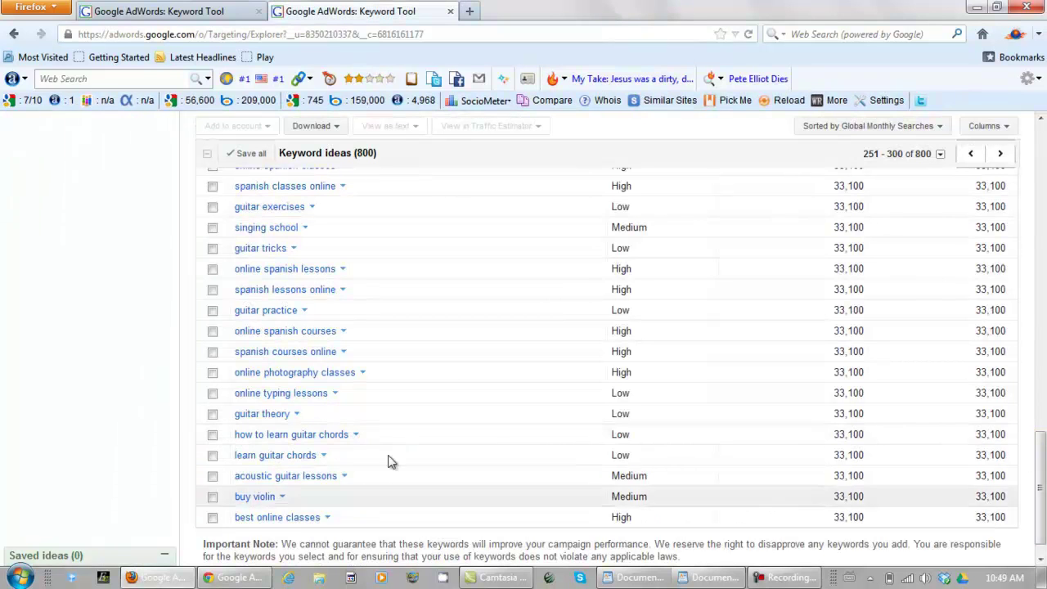
- Show the next page of keyword ideas, 301–350, and run an exact-phrase Google search for "guitar classes for beginners"
click(1001, 155)
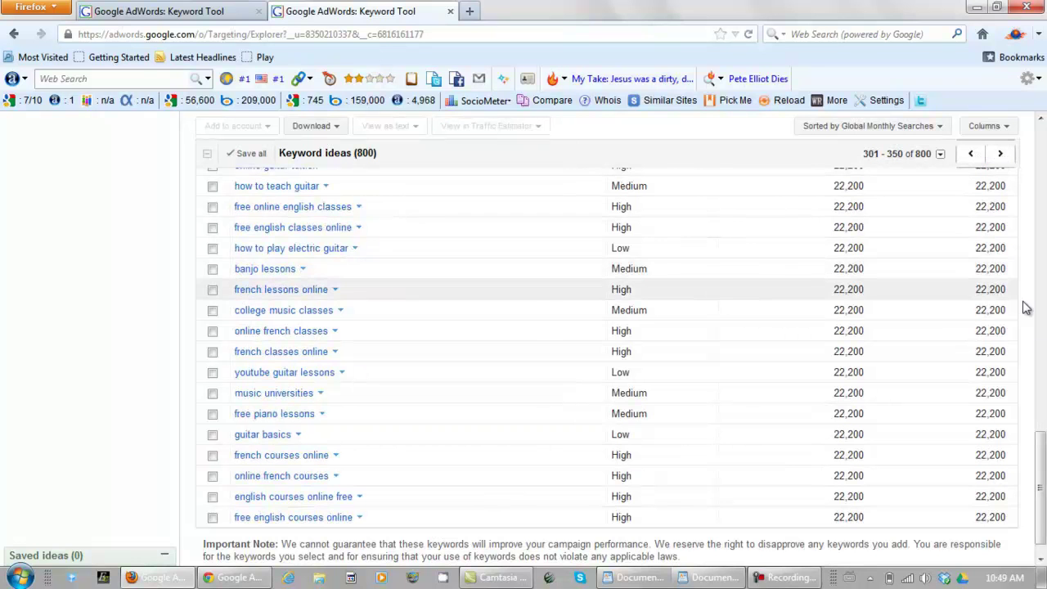
drag(1043, 469, 1042, 264)
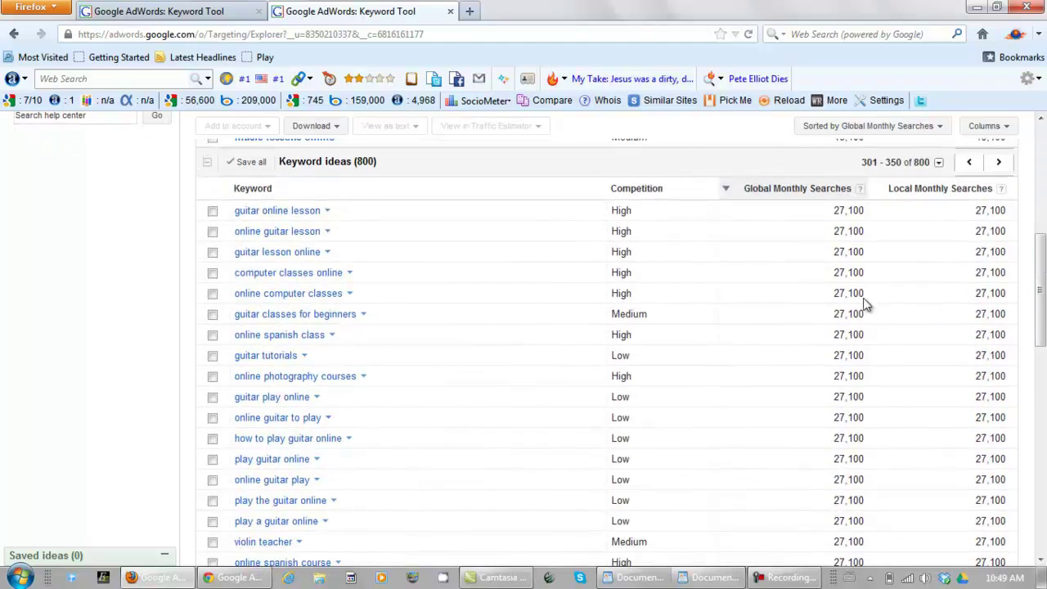
click(274, 319)
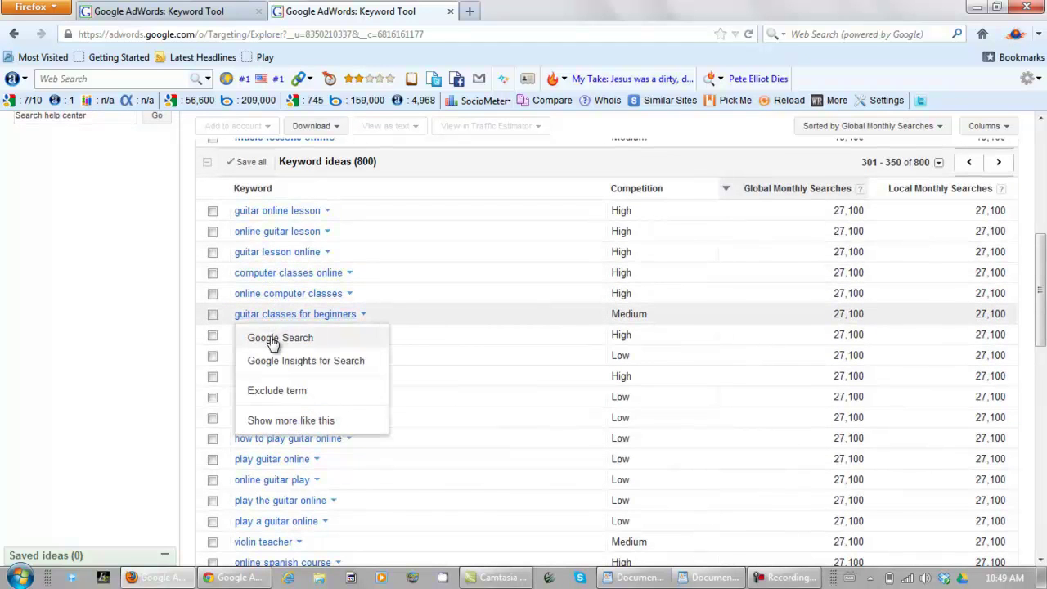
click(274, 340)
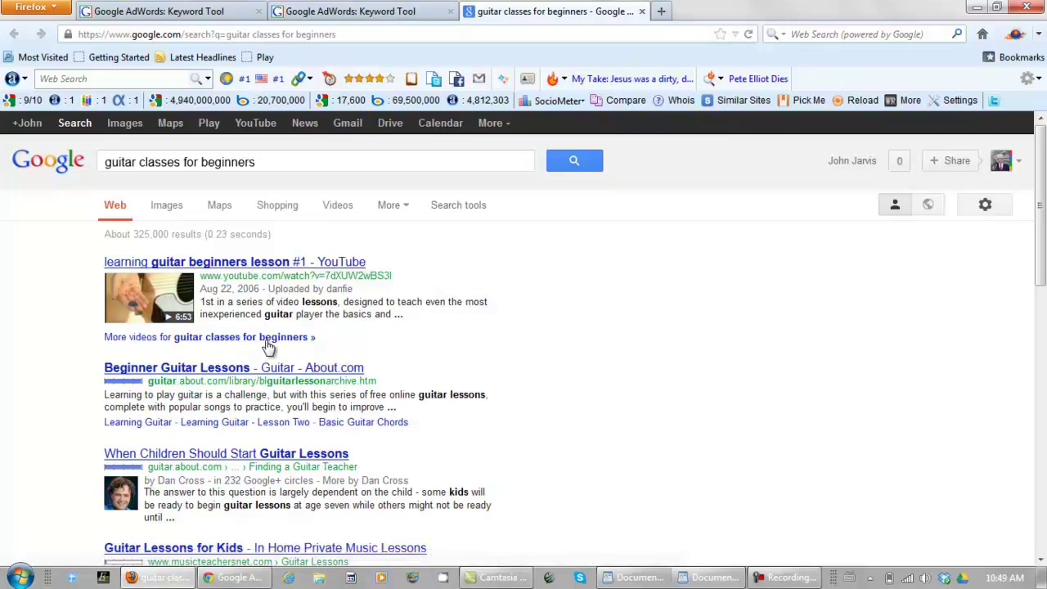
click(106, 162)
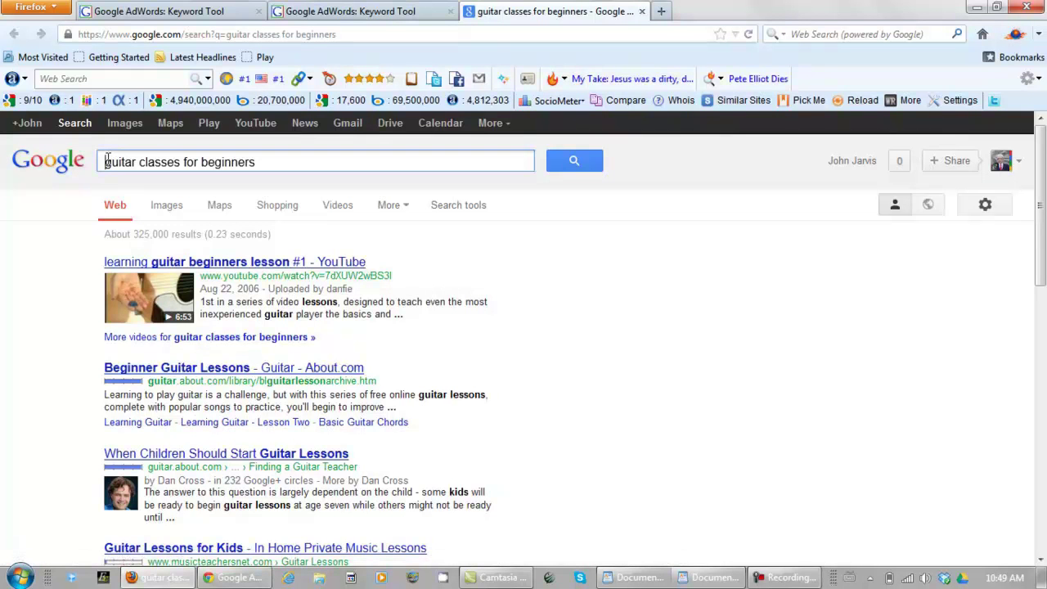
text(")
text(")
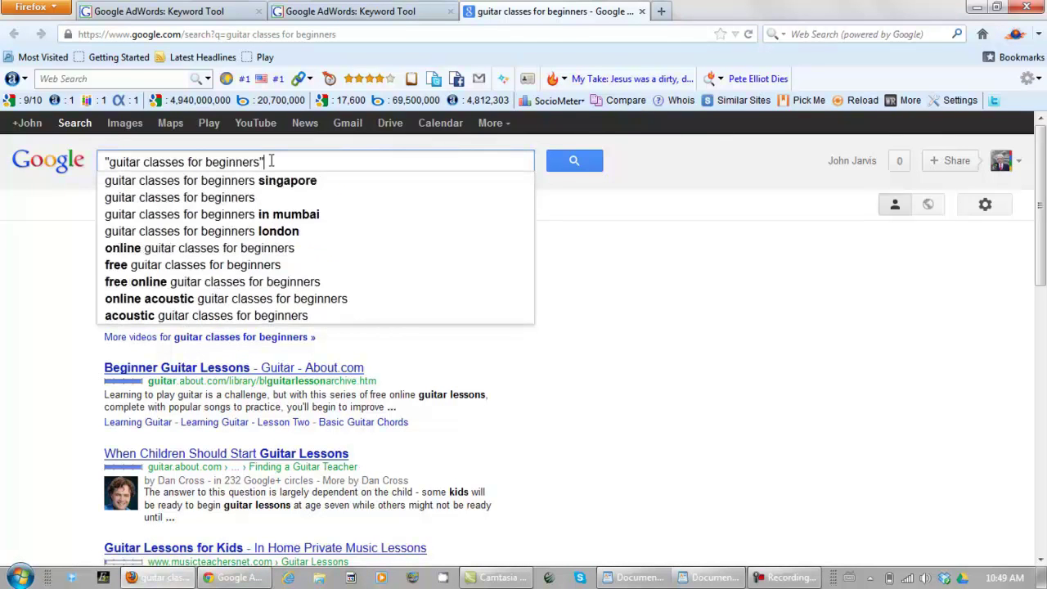
click(574, 162)
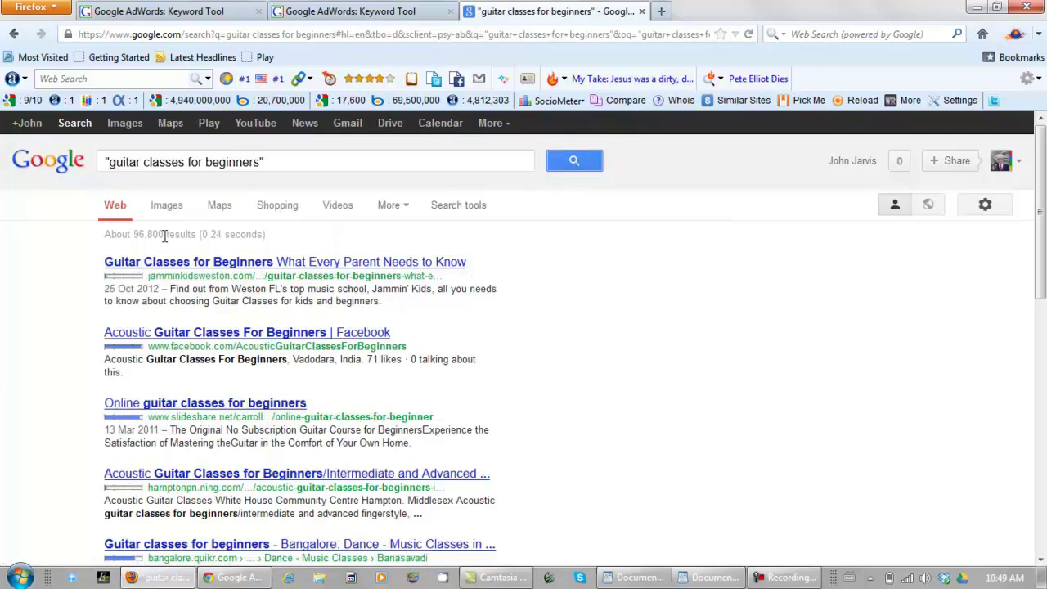
- Copy the keyword "guitar classes for beginners" from the search into the blank WordPad document as its own line
drag(262, 162, 118, 167)
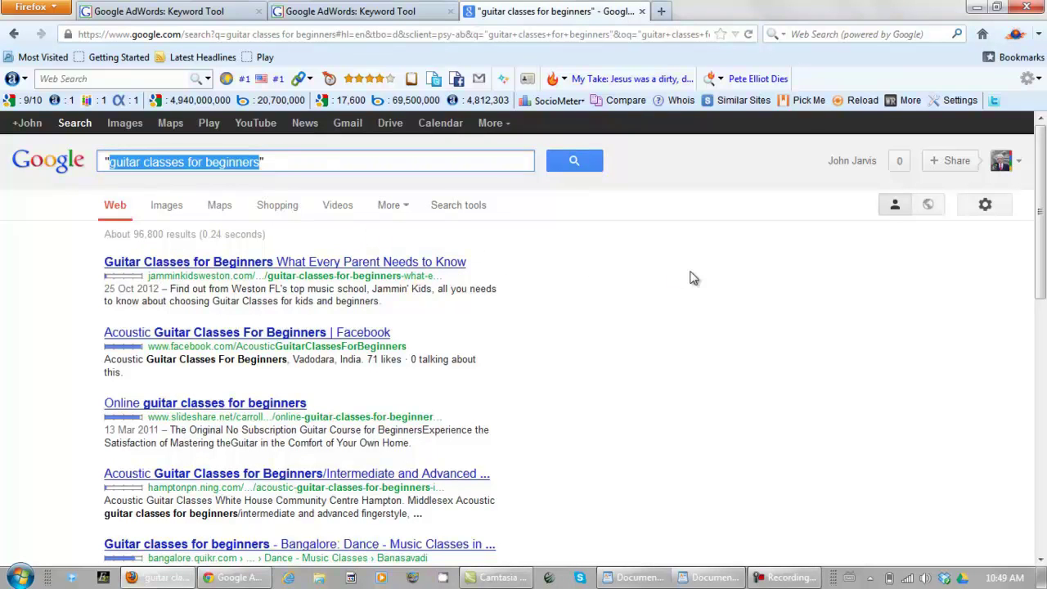
key(alt+Tab)
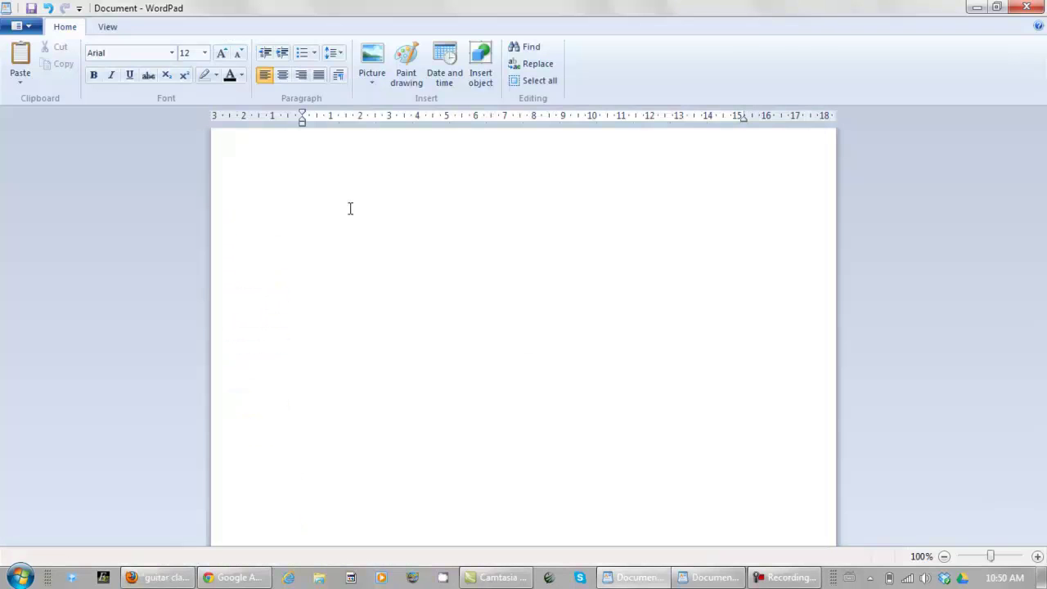
text(guitar classes for beginners)
key(Return)
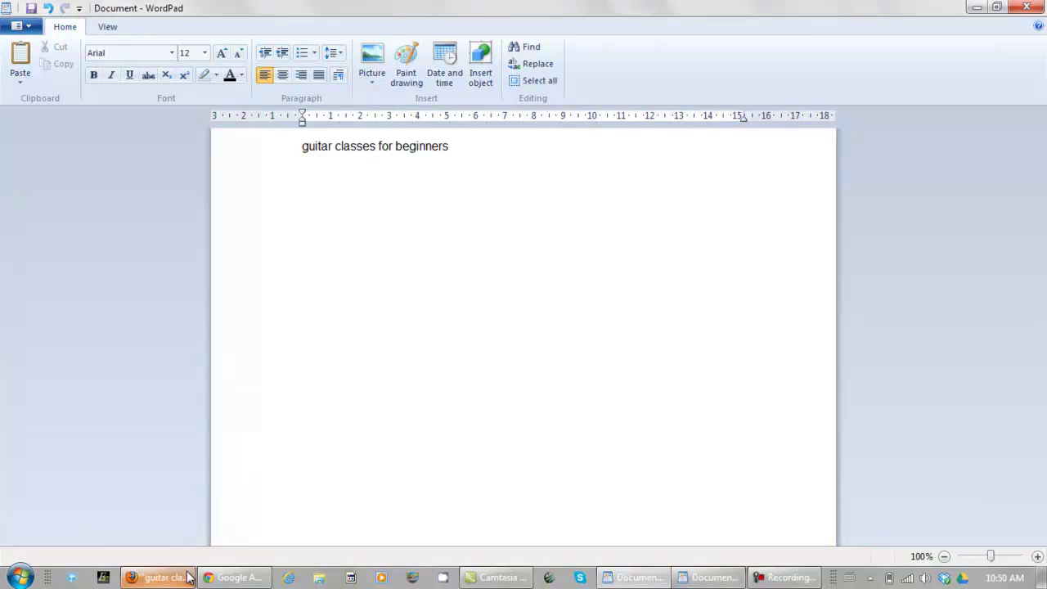
- Switch back to Firefox, check the video results for "guitar classes for beginners", and return to the keyword ideas
click(147, 578)
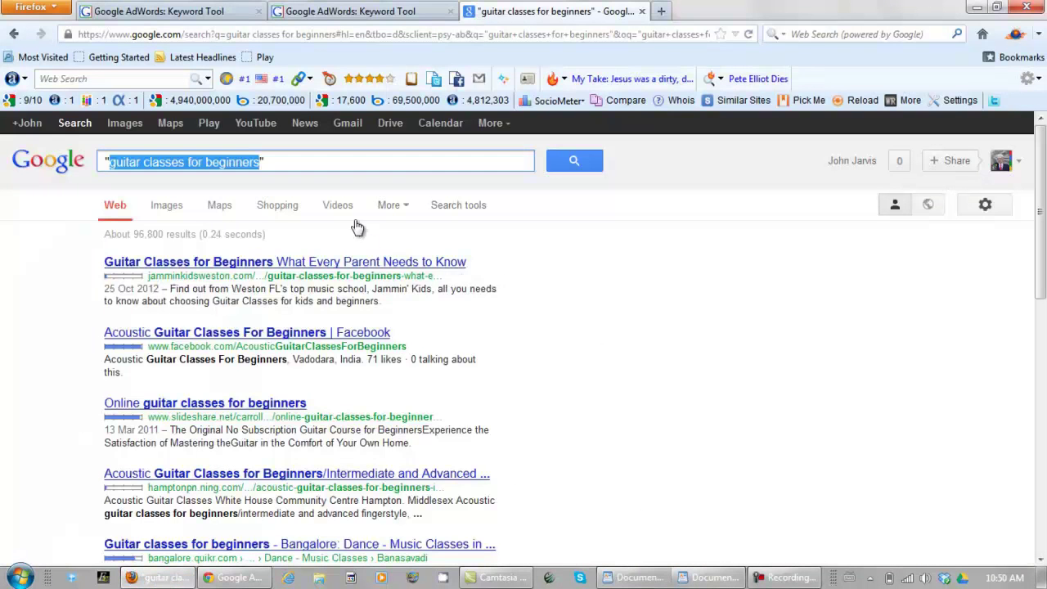
click(339, 206)
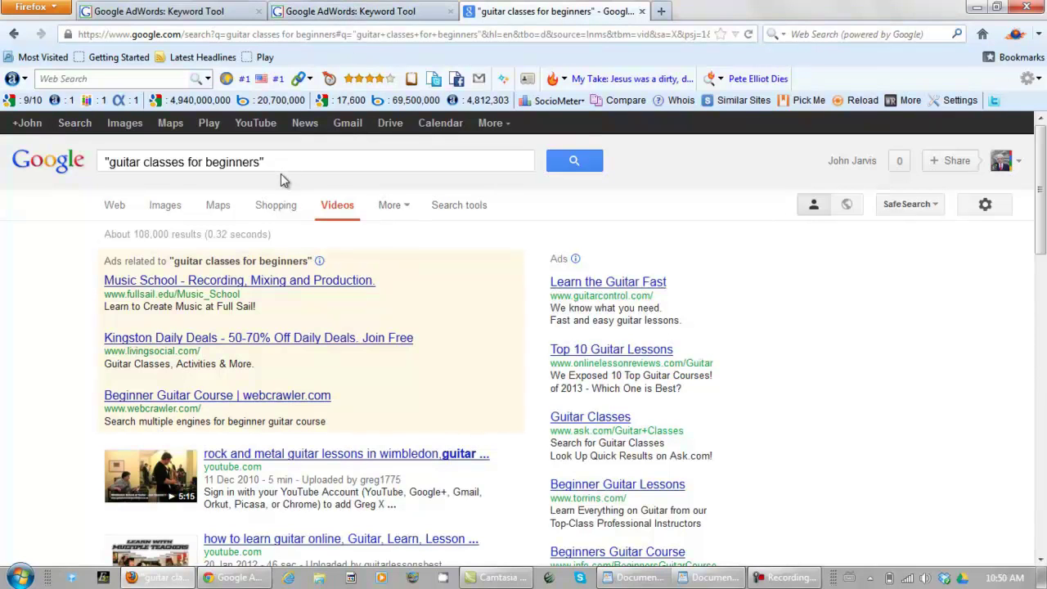
click(357, 18)
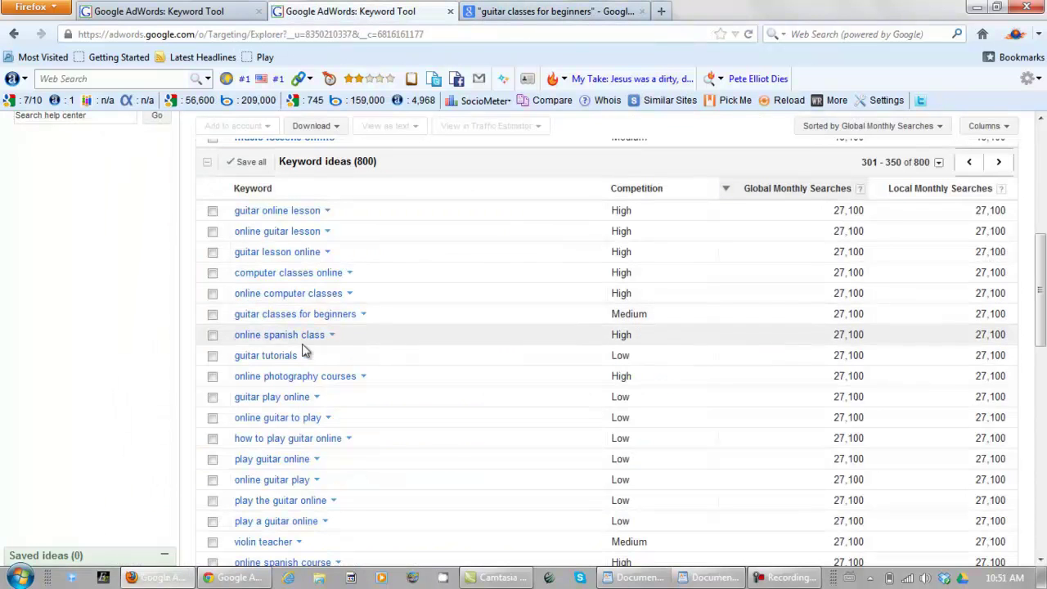
- Run a Google search for the keyword idea "how to play guitar online" as an exact phrase
click(274, 442)
click(270, 463)
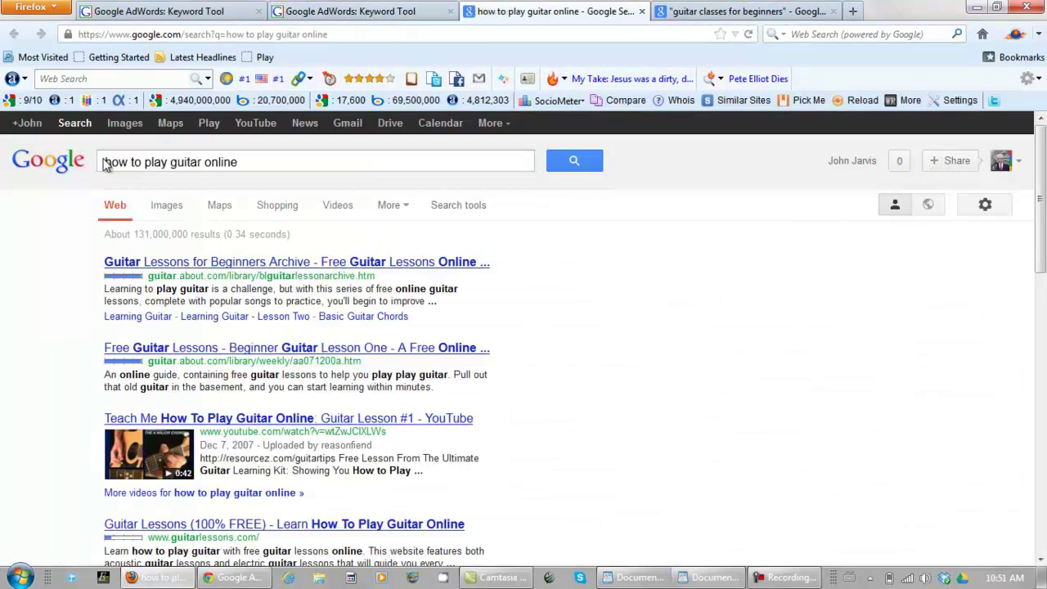
click(105, 161)
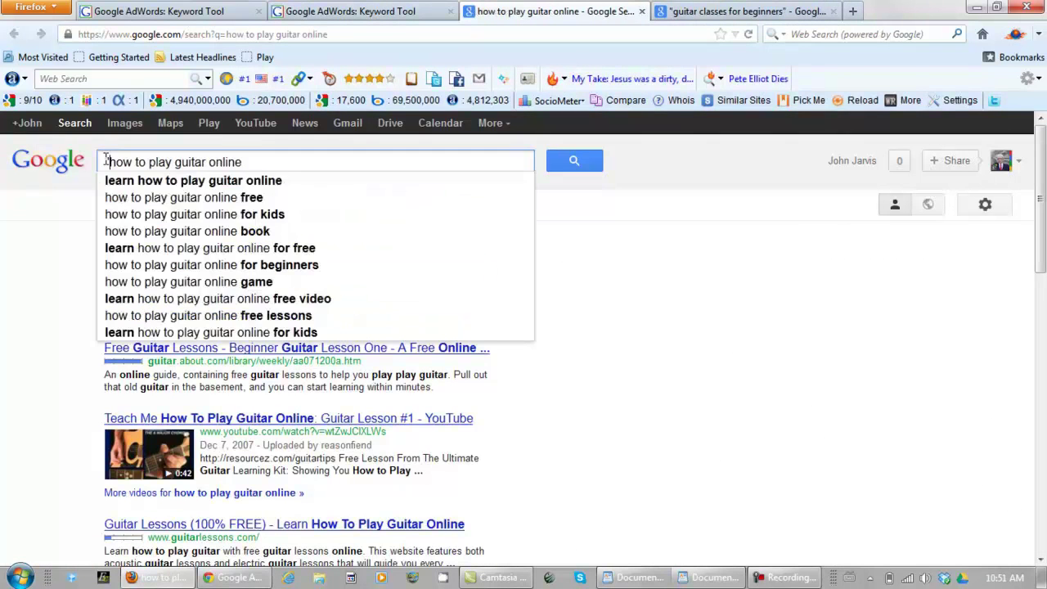
click(265, 161)
text(")
click(575, 162)
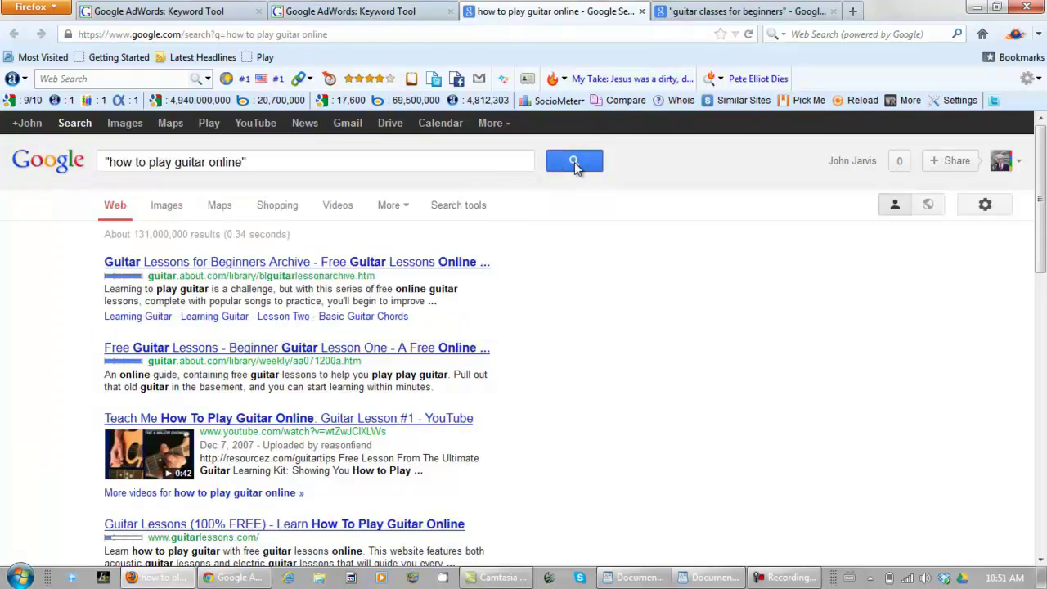
- Extend the exact-phrase search to "learn how to play guitar online", and close the results to return to the keyword ideas
click(111, 161)
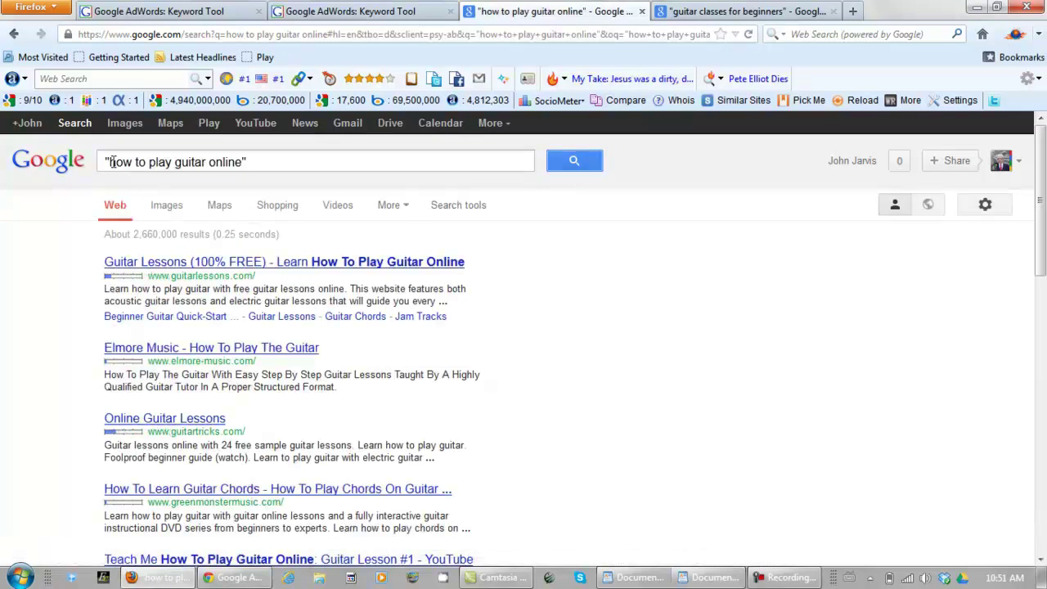
text(learn)
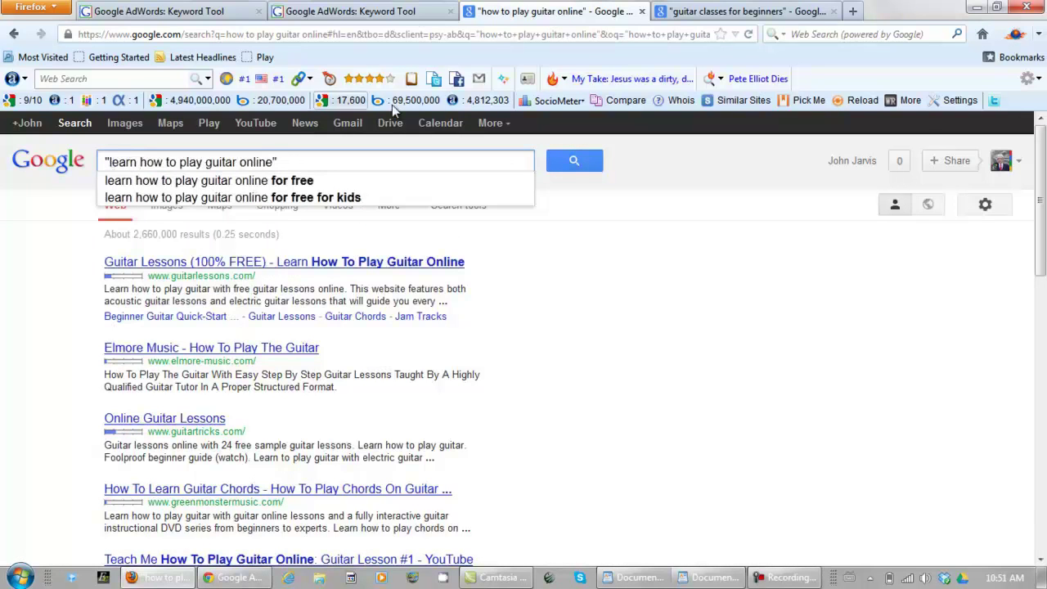
click(575, 163)
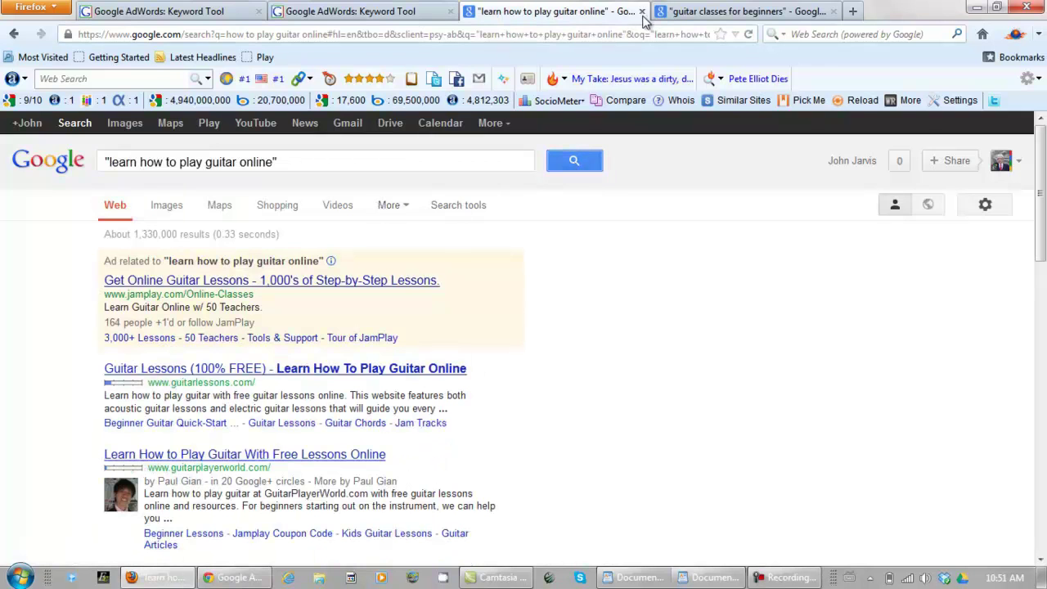
key(ctrl+w)
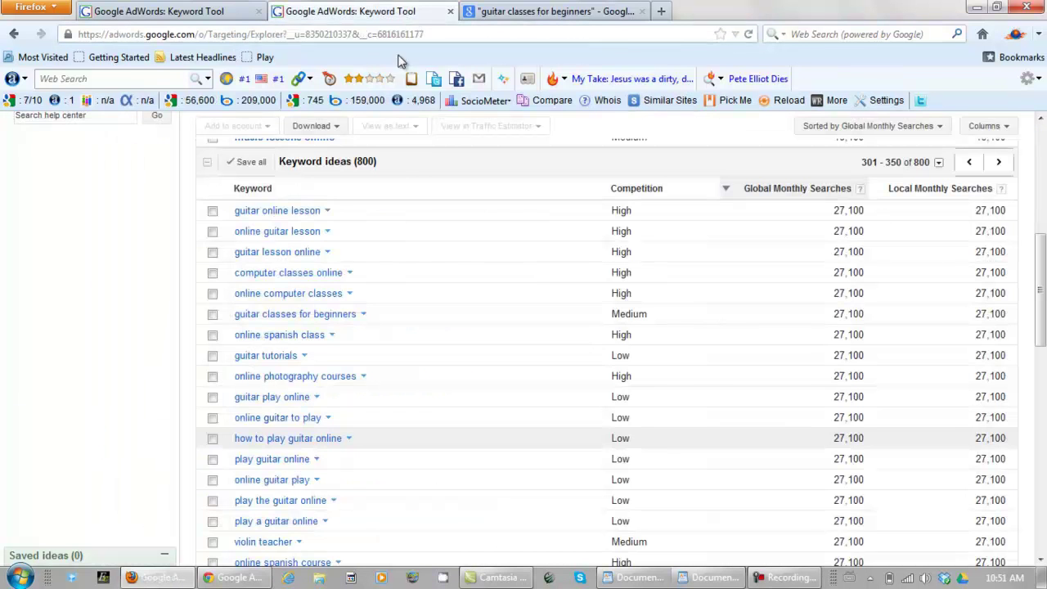
- Run an exact-phrase Google search for the keyword idea "how to play electric guitar" from further down the list
scroll(349, 336, down, 4)
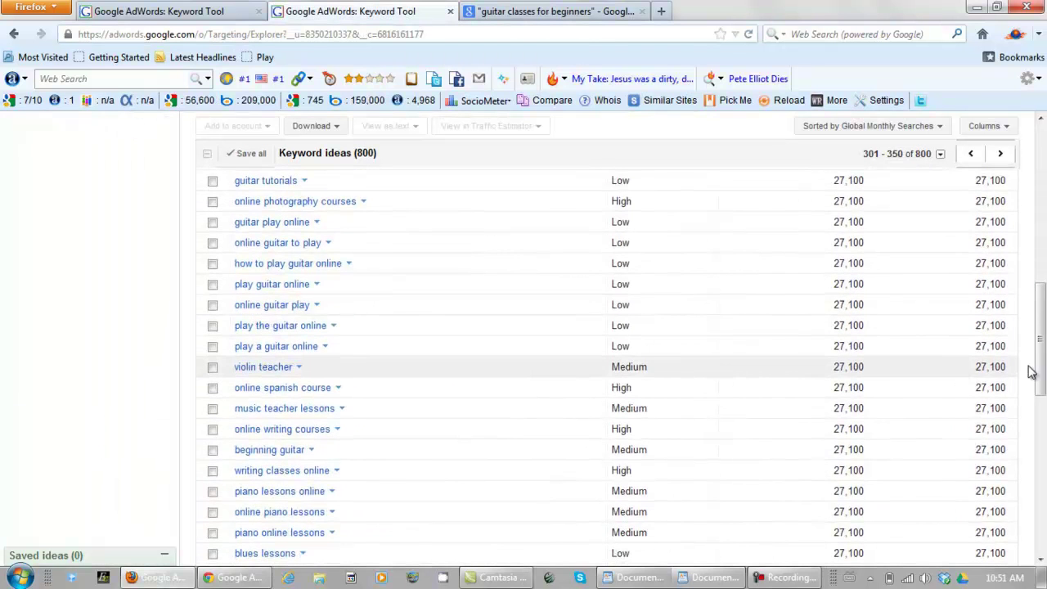
drag(1041, 312, 1043, 458)
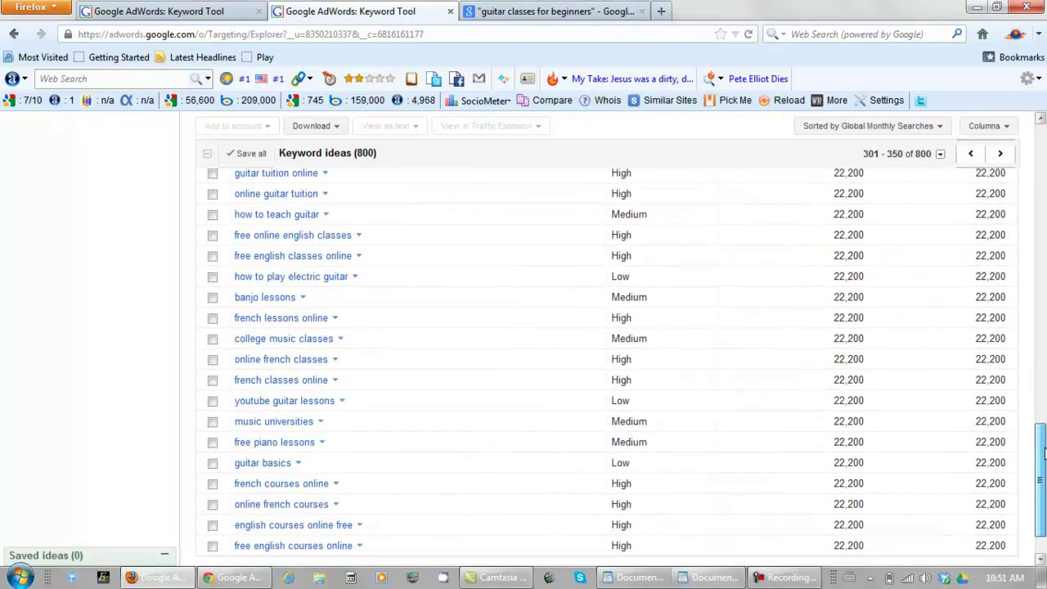
click(290, 278)
click(281, 301)
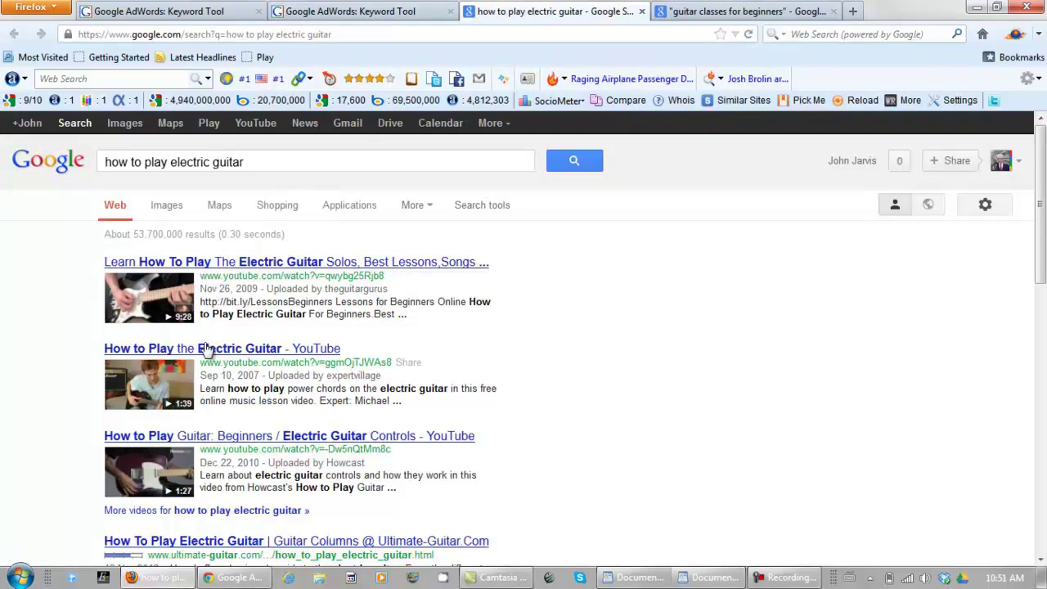
click(106, 161)
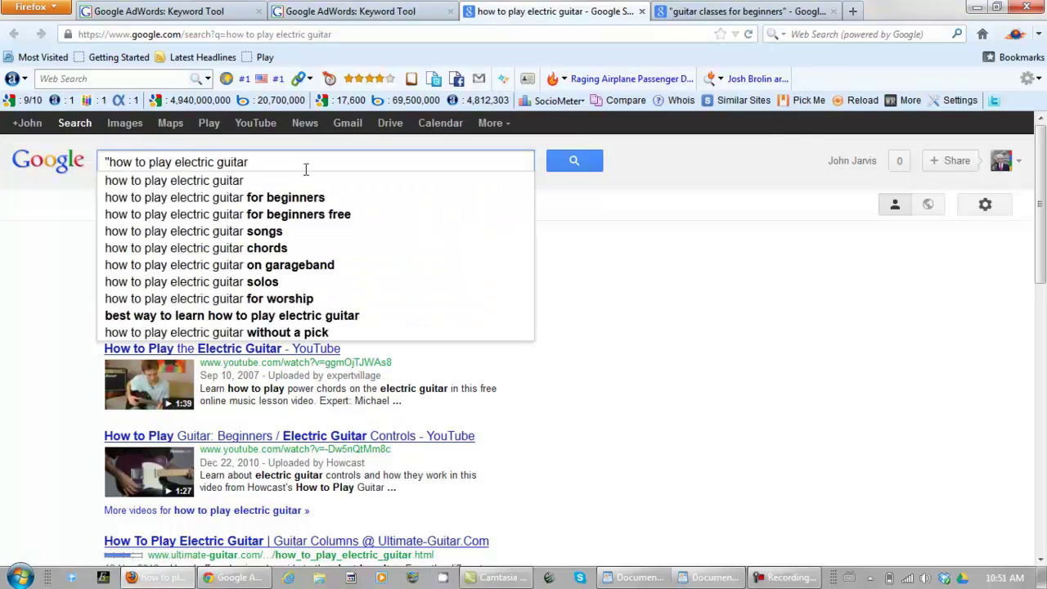
text(")
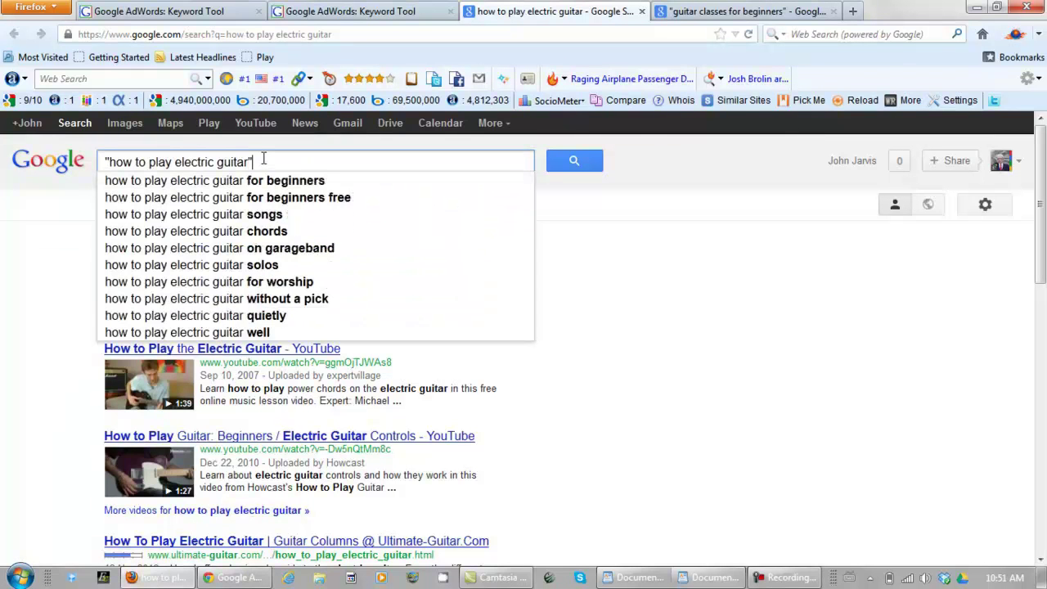
click(561, 170)
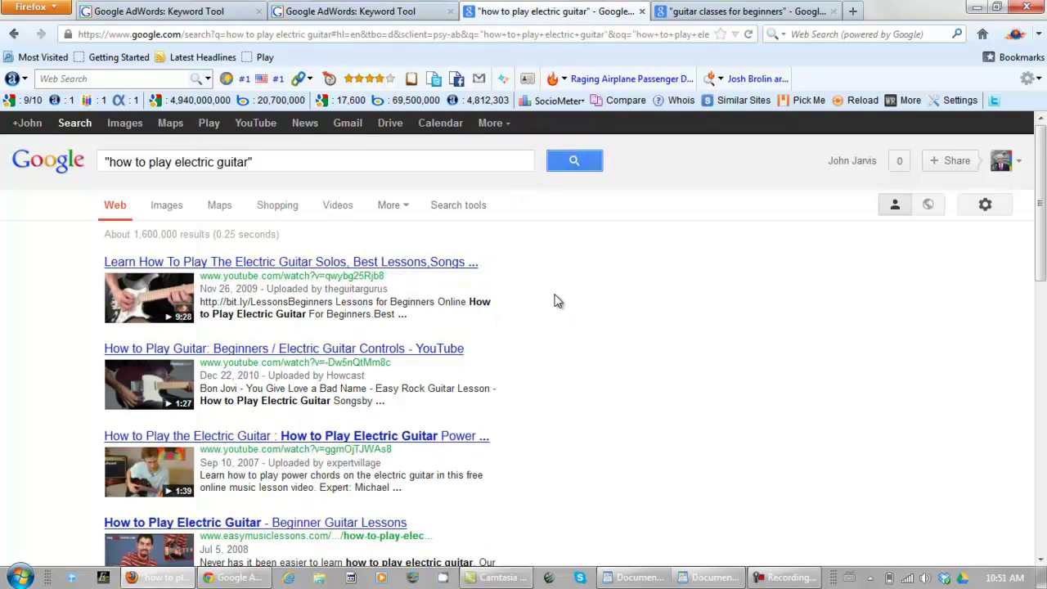
- Review the results for "how to play electric guitar" and close them to return to the keyword ideas
scroll(556, 300, down, 5)
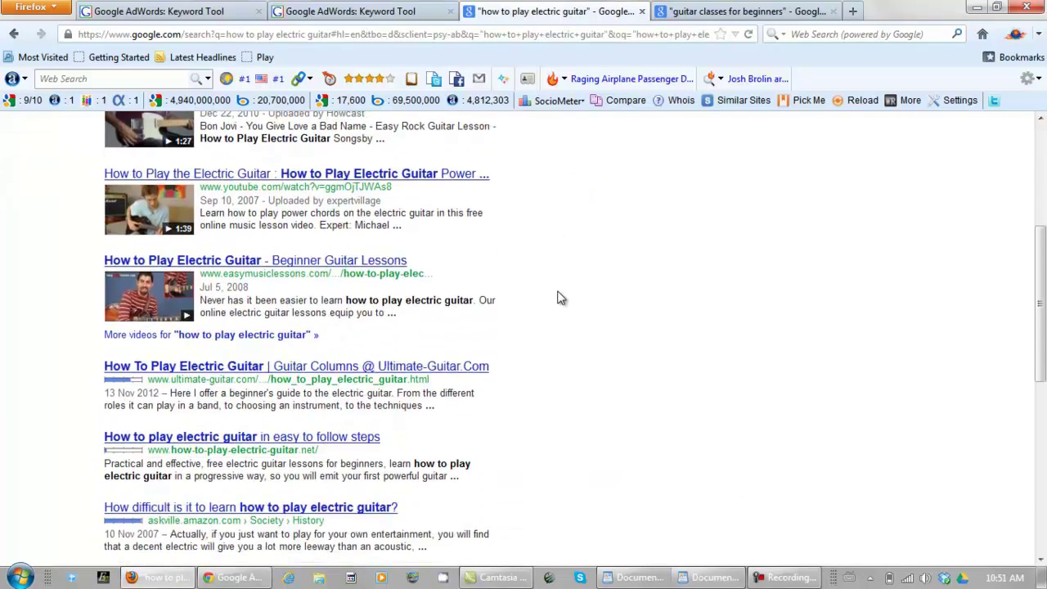
scroll(558, 299, down, 3)
scroll(562, 298, up, 8)
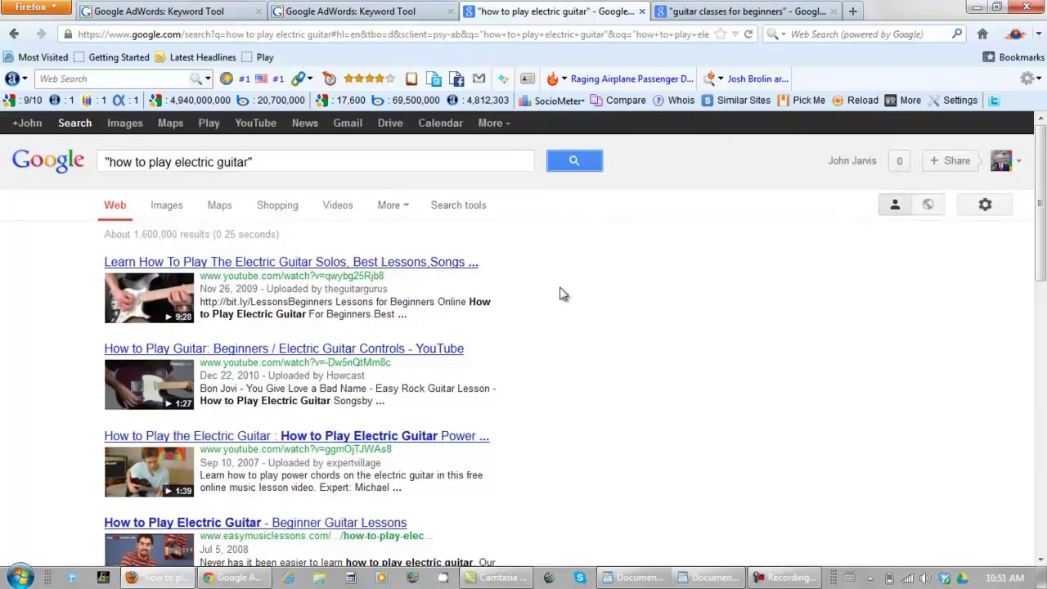
click(401, 11)
click(641, 11)
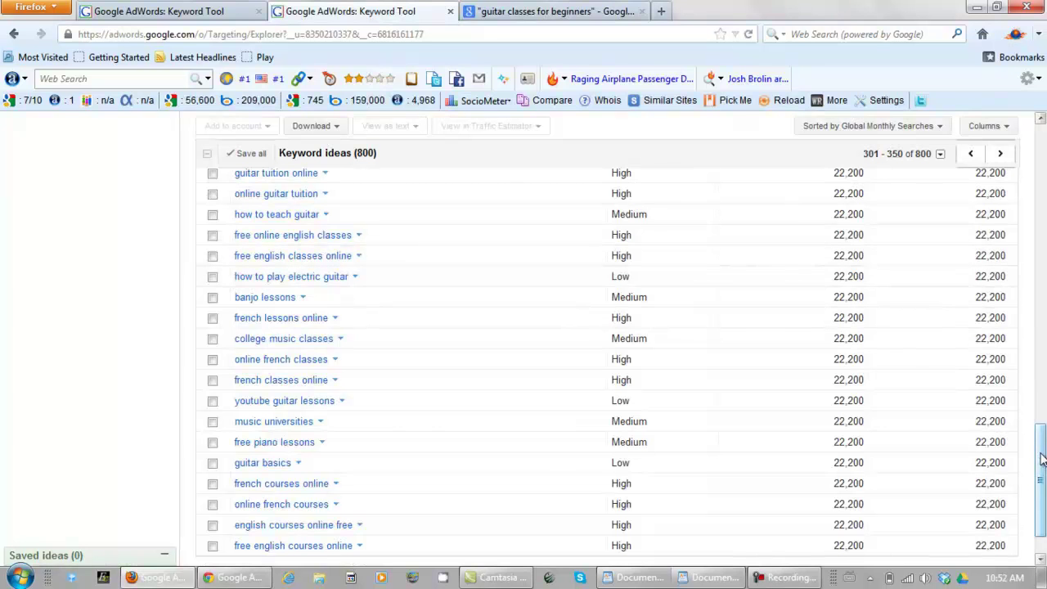
- Run a Google search for the keyword idea "youtube guitar lessons" as an exact phrase
scroll(1043, 466, down, 1)
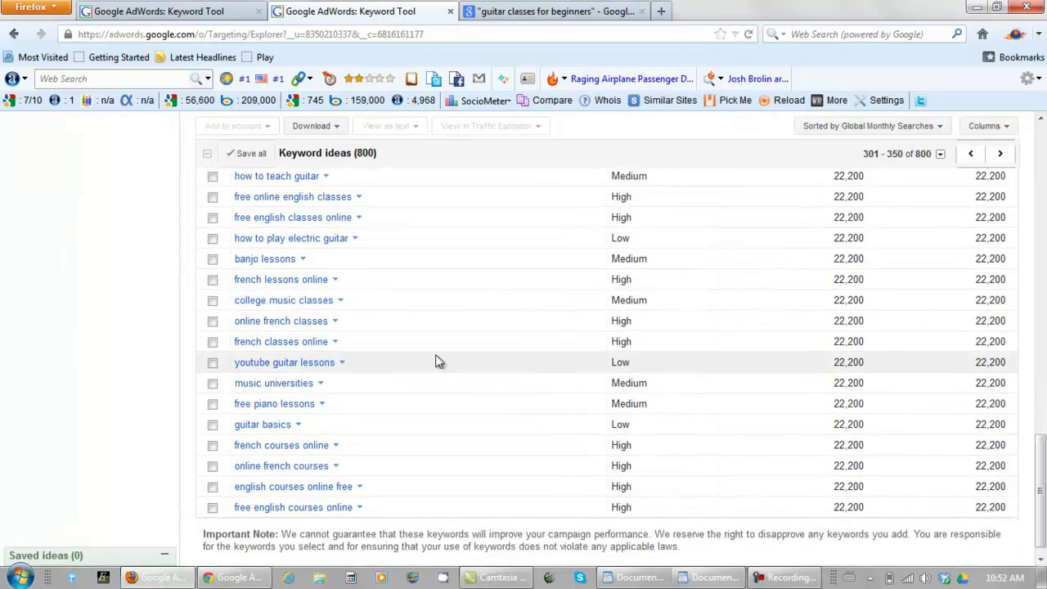
click(275, 369)
click(260, 388)
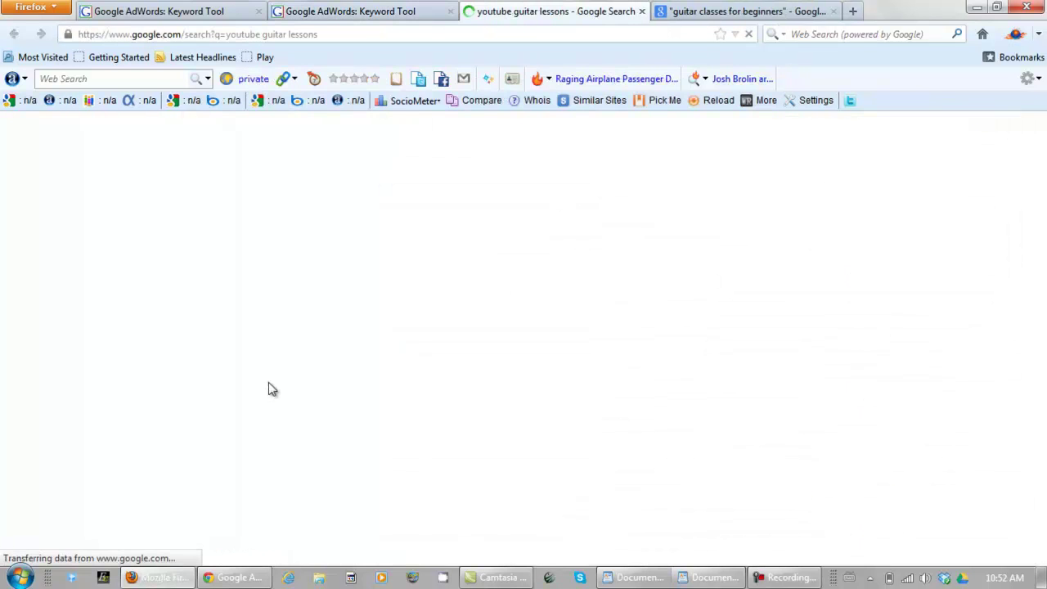
click(106, 161)
text("youtube guitar lessons)
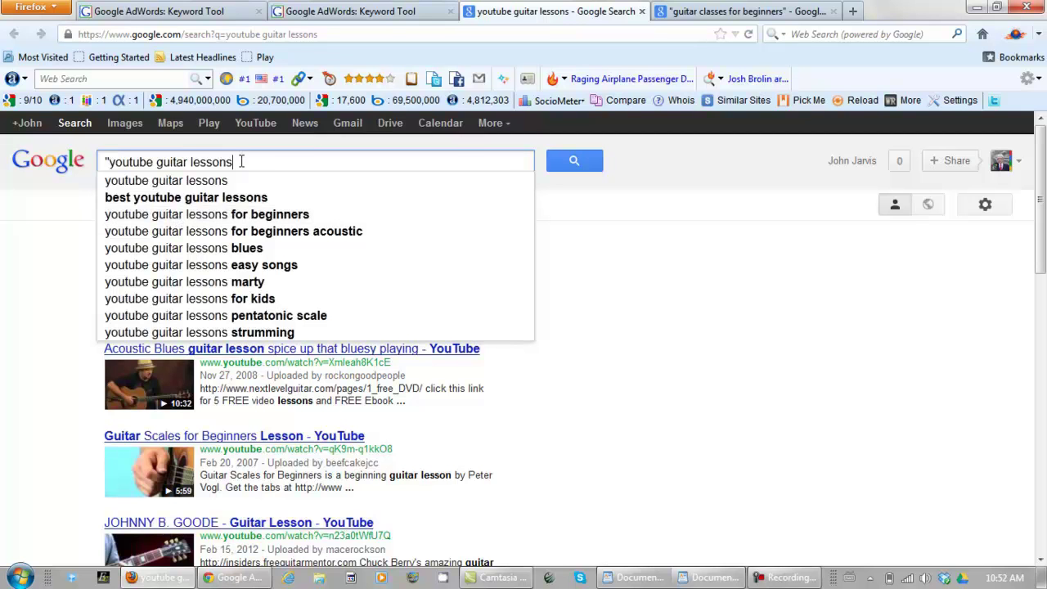
text(")
click(568, 164)
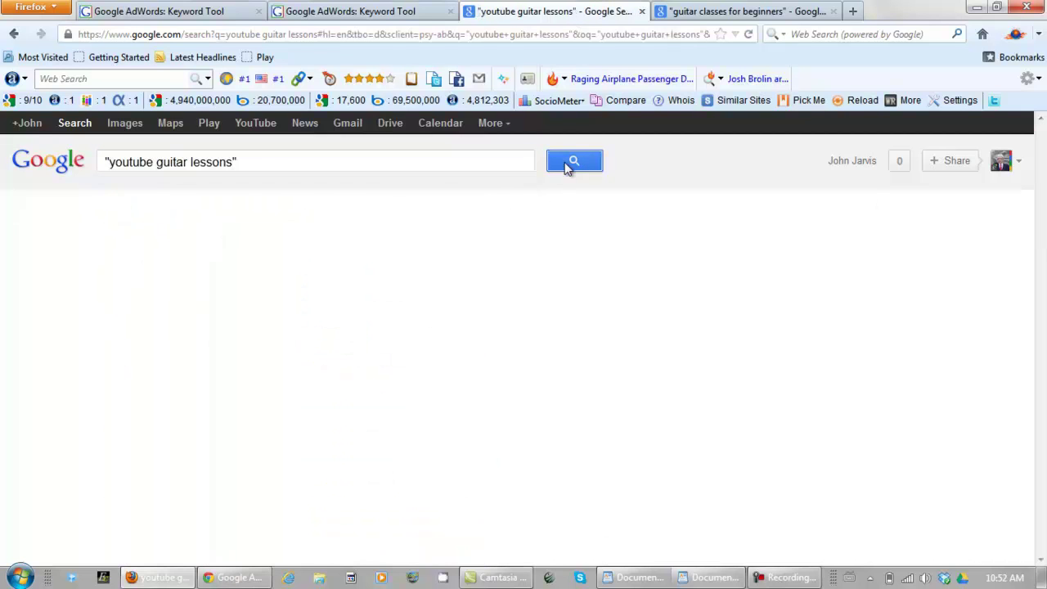
- Extend the exact-phrase Google search to "youtube guitar lessons for beginners" and check the number of results
click(232, 162)
text(for )
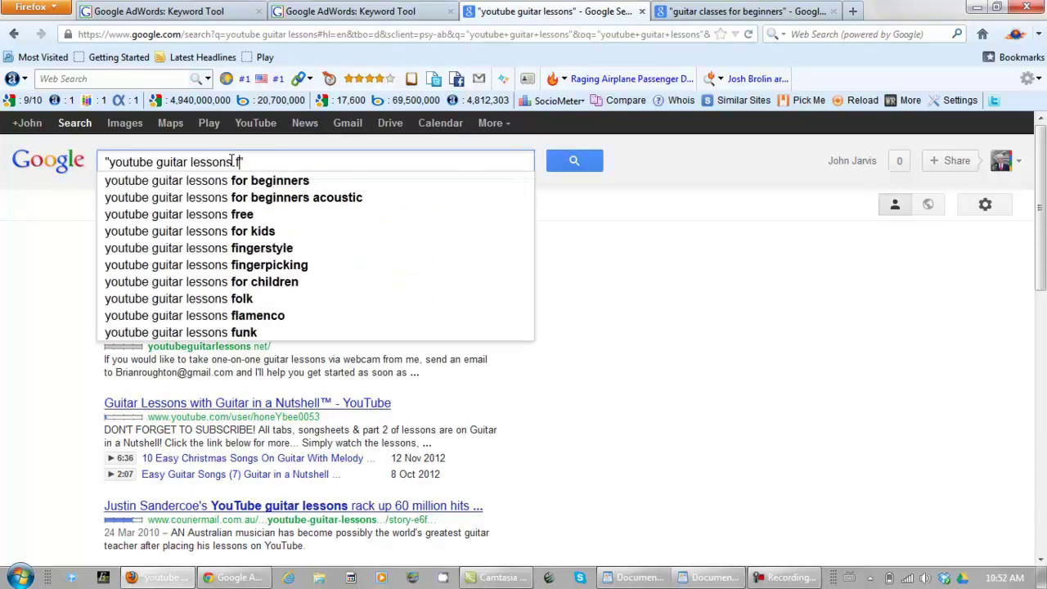
text(b)
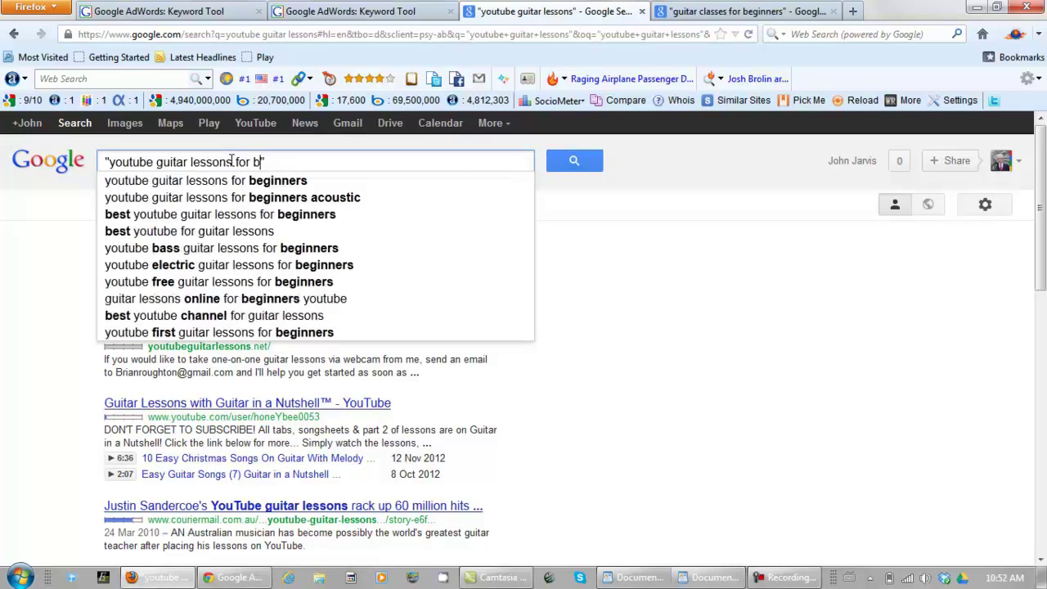
text(eginners)
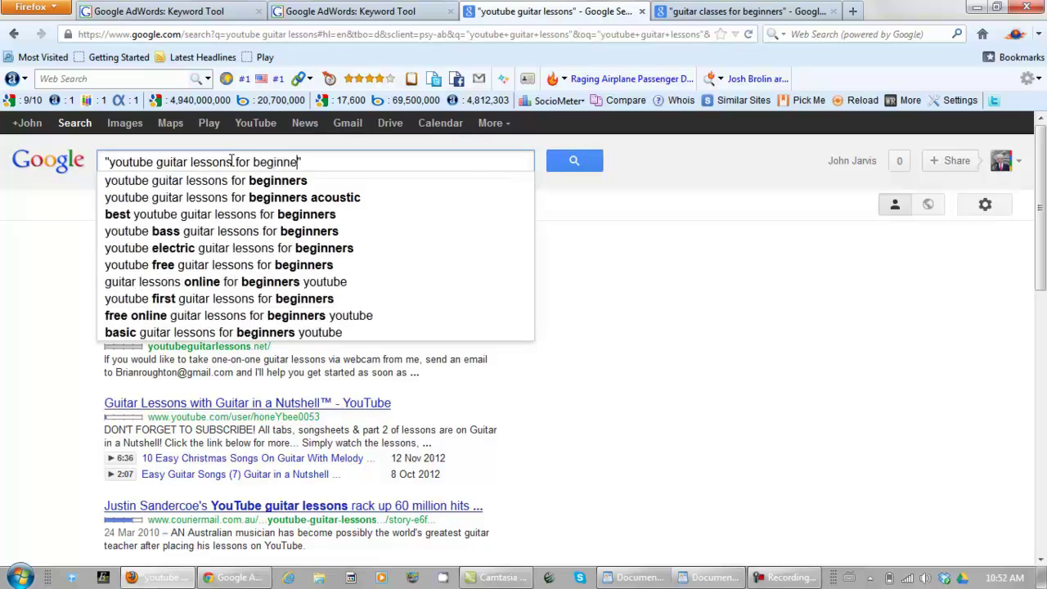
click(579, 166)
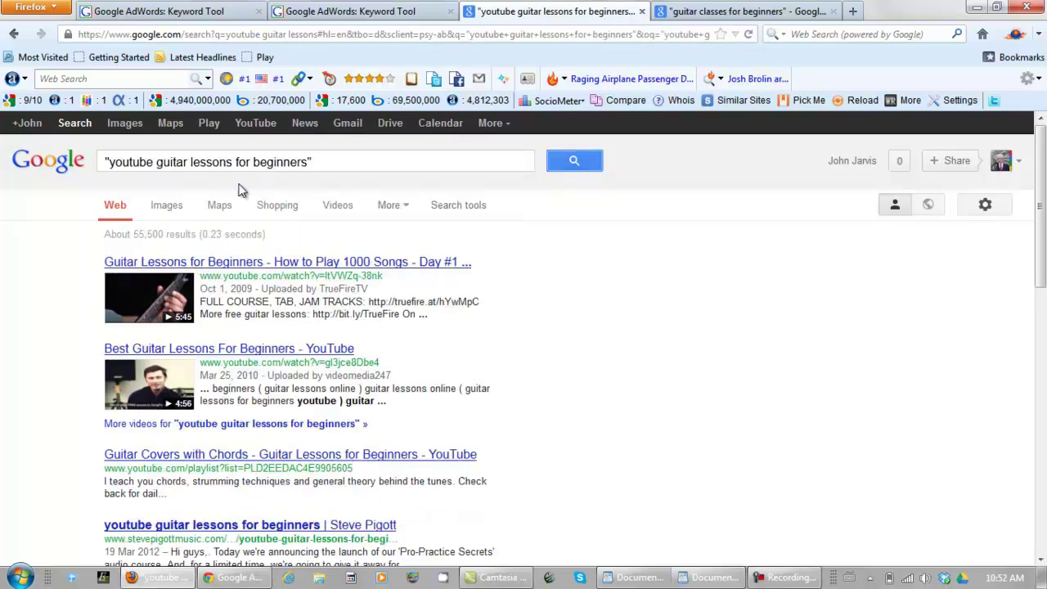
drag(169, 233, 132, 237)
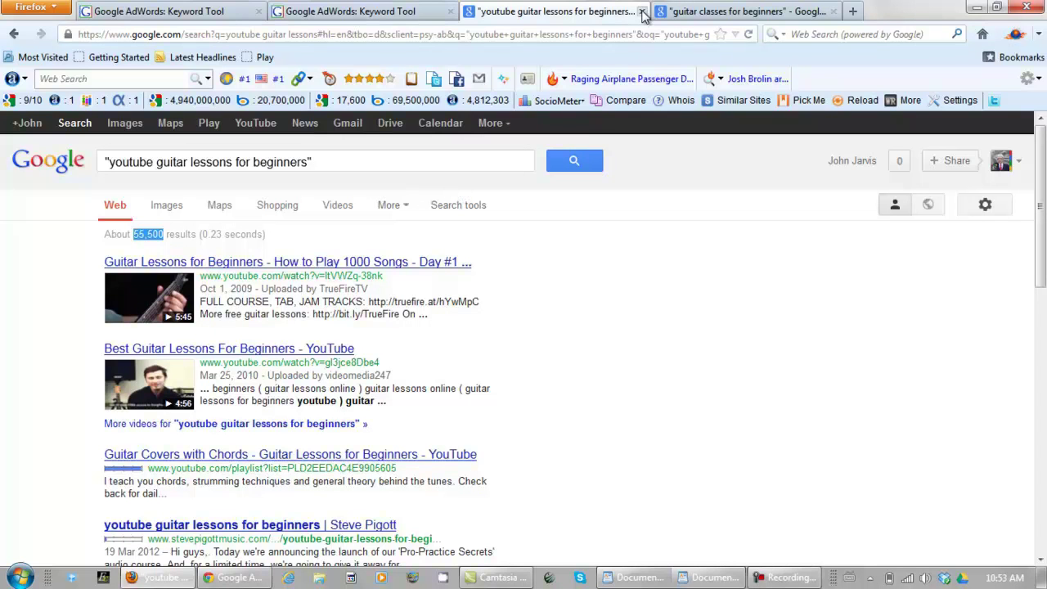
- Copy the phrase youtube guitar lessons for beginners into the Keyword Tool in place of the existing phrase and search for its keyword ideas
drag(311, 162, 109, 164)
key(ctrl+c)
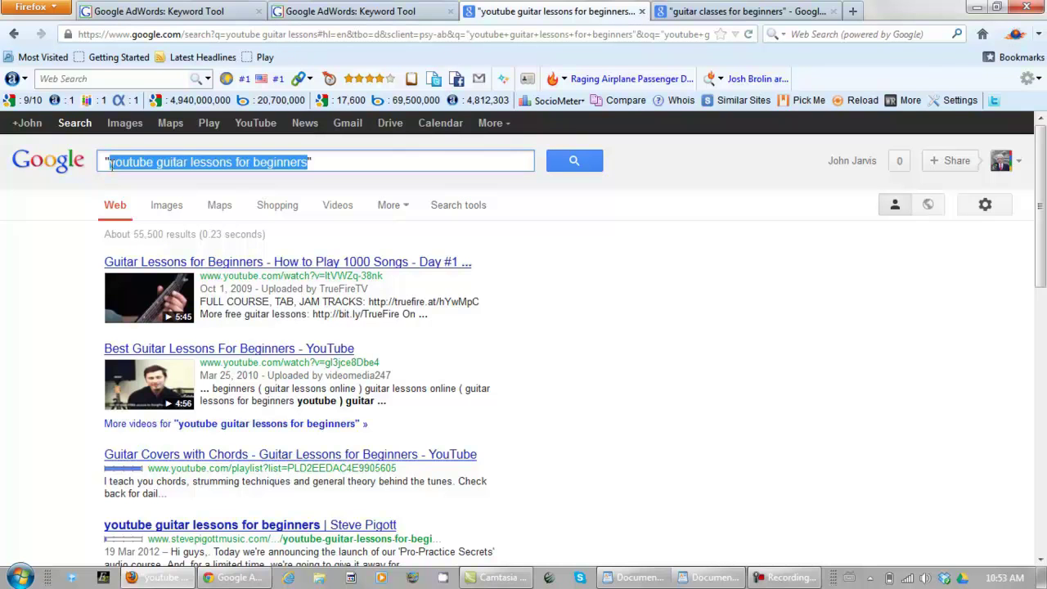
click(141, 11)
drag(406, 154, 223, 125)
key(ctrl+v)
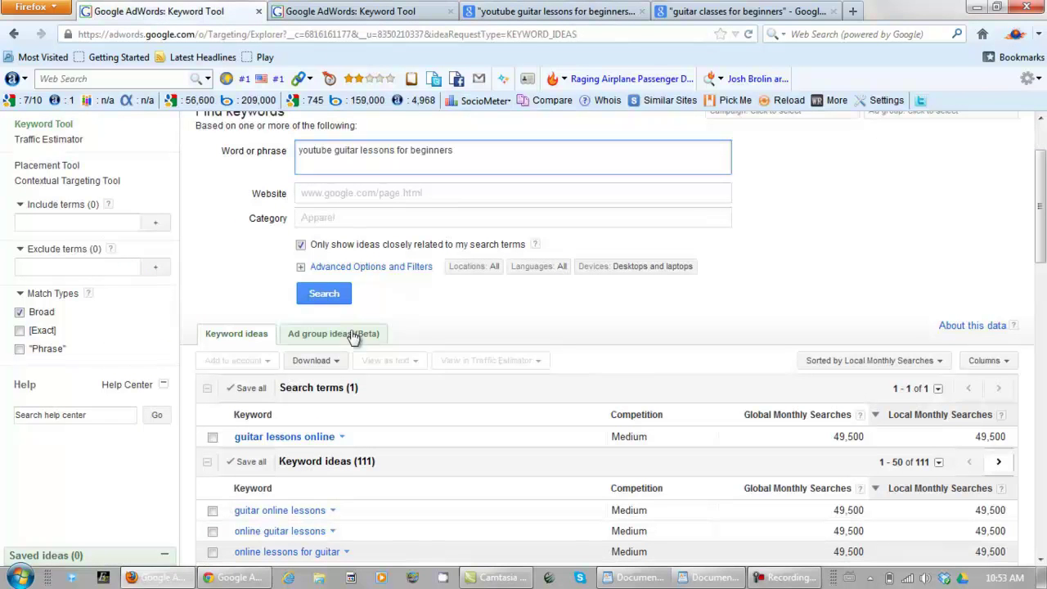
click(307, 295)
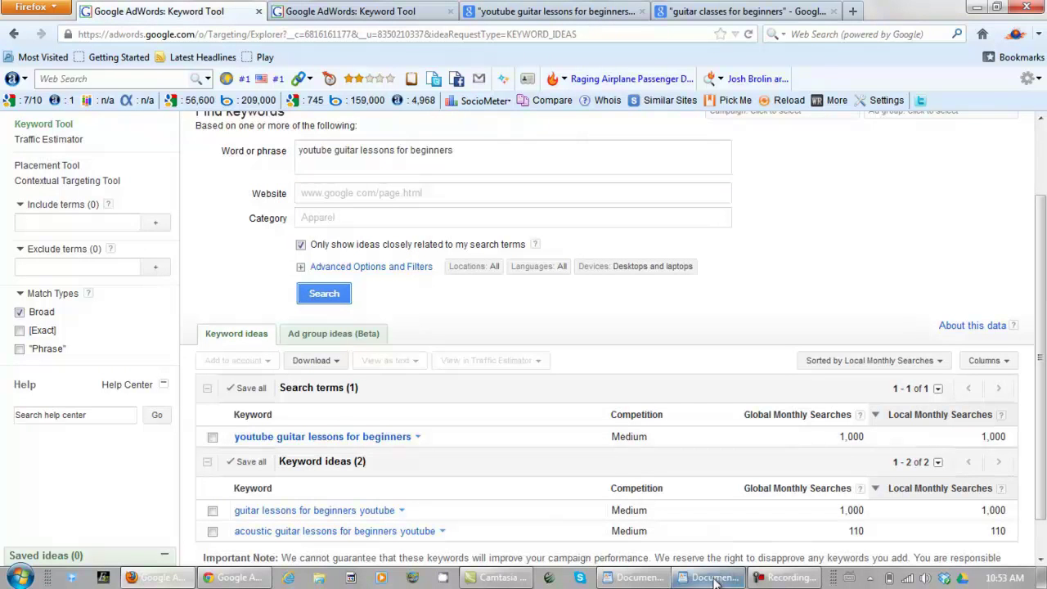
- Add "youtube guitar lessons for beginners" to the keyword list in WordPad and return to the Keyword Tool
click(631, 579)
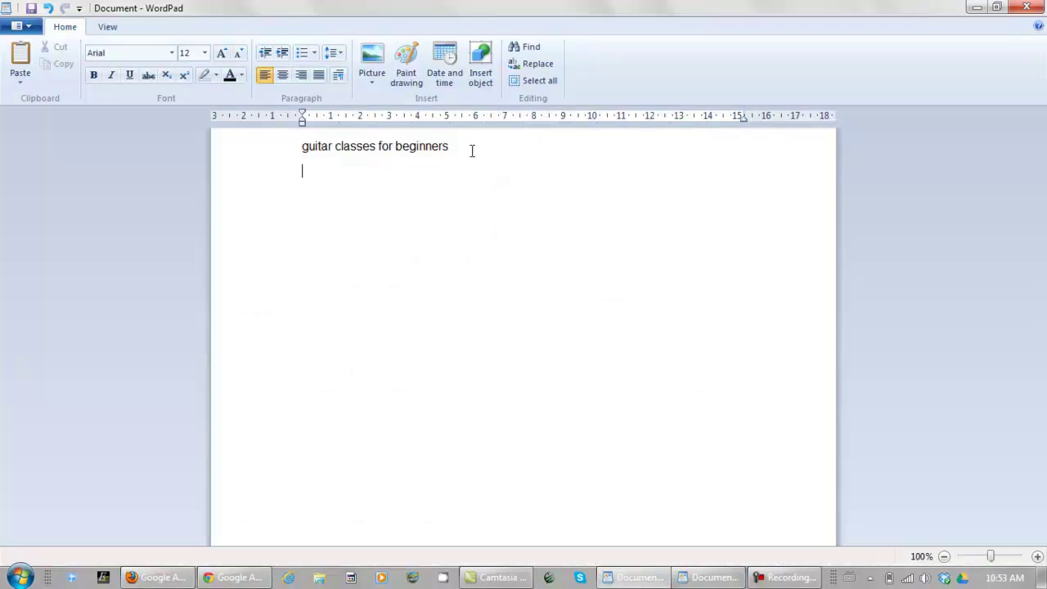
key(ctrl+v)
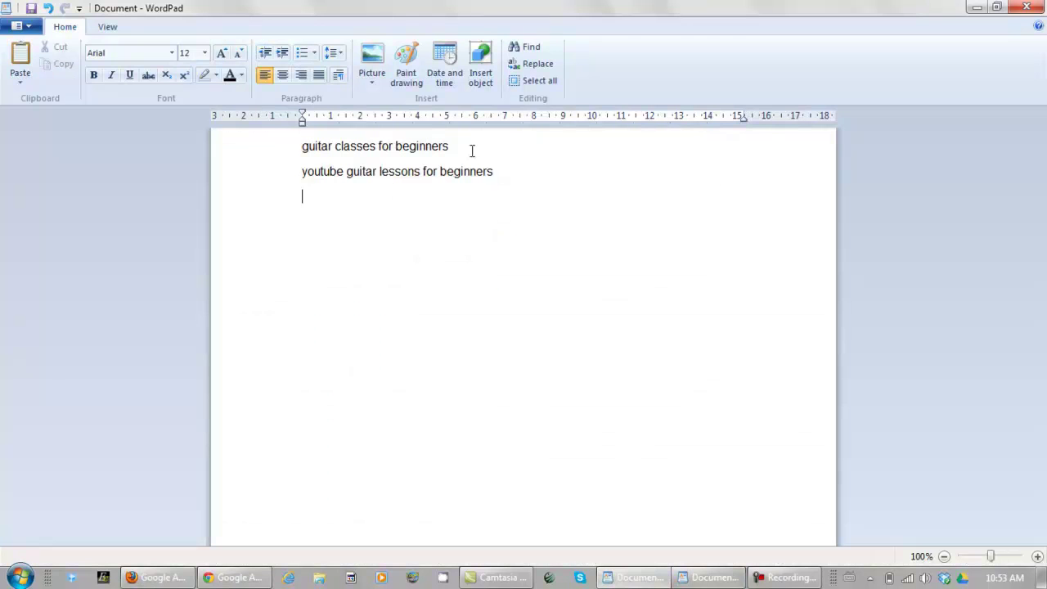
click(621, 579)
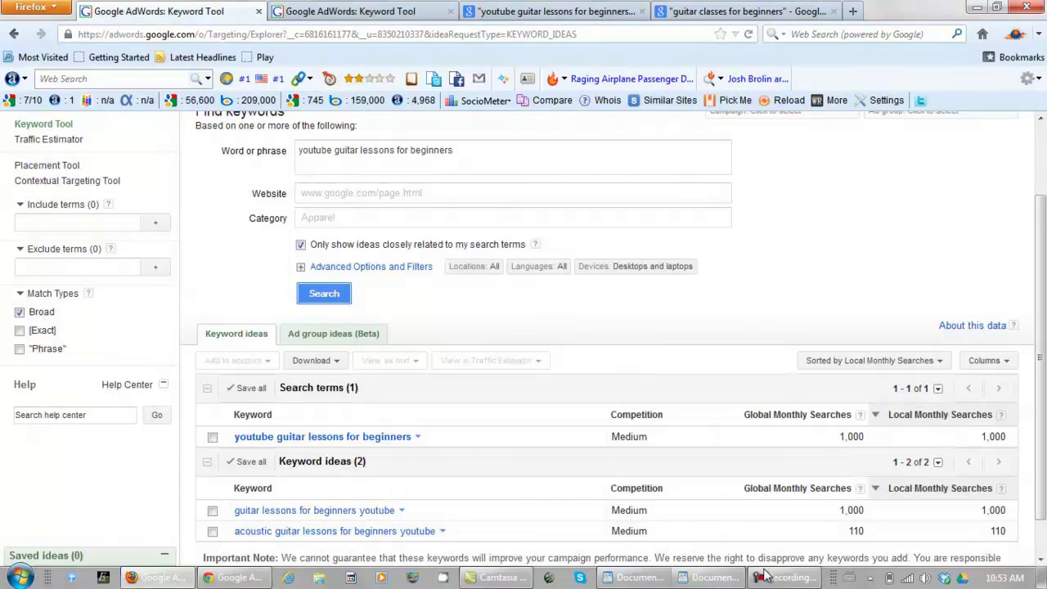
- Review the global monthly searches for the search terms in the Keyword Tool, starting with "guitar classes for beginners"
mouse_move(773, 581)
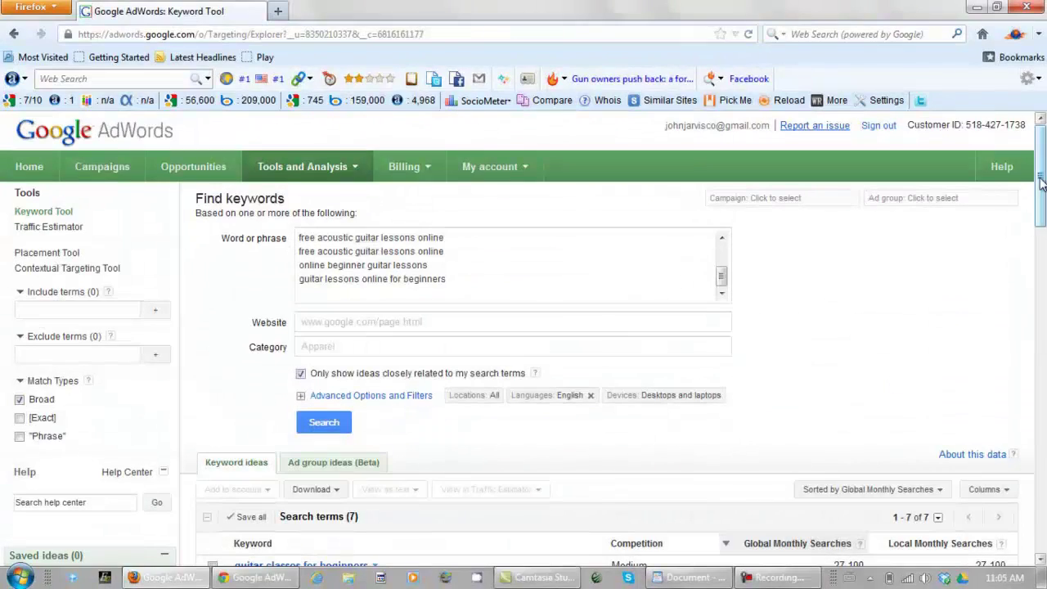
scroll(1042, 250, down, 6)
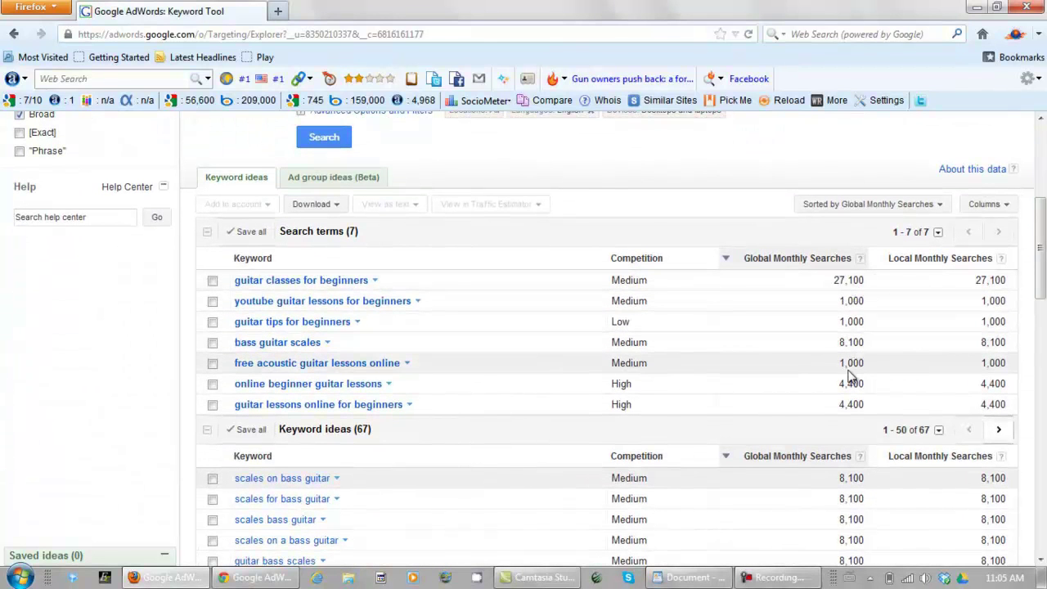
drag(863, 279, 836, 288)
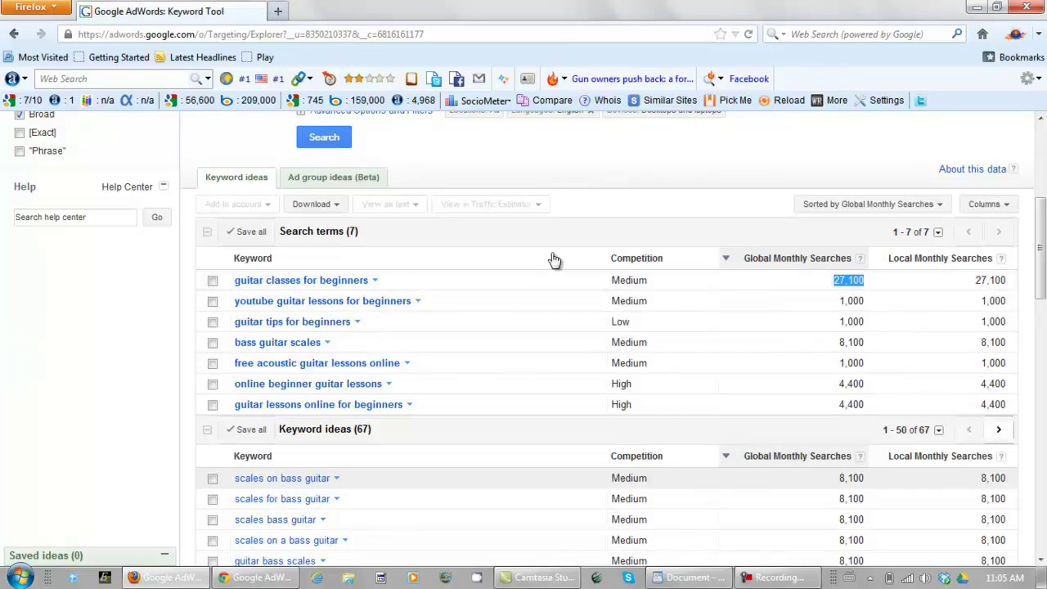
- Switch to the WordPad keyword list and examine the figures noted under the first three keywords
click(699, 577)
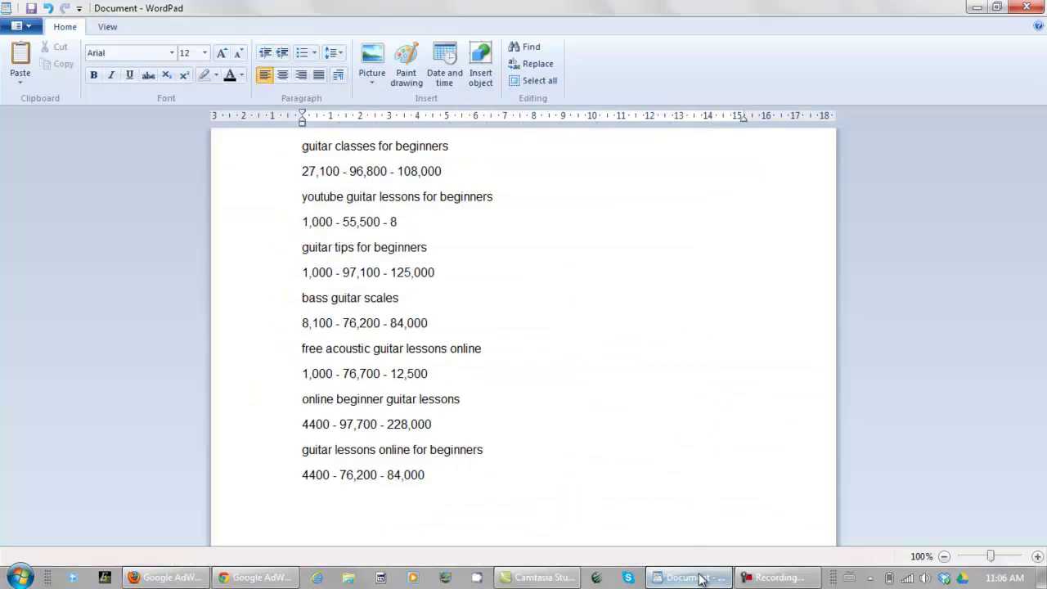
drag(388, 172, 350, 174)
drag(382, 225, 343, 227)
click(379, 272)
drag(380, 272, 342, 273)
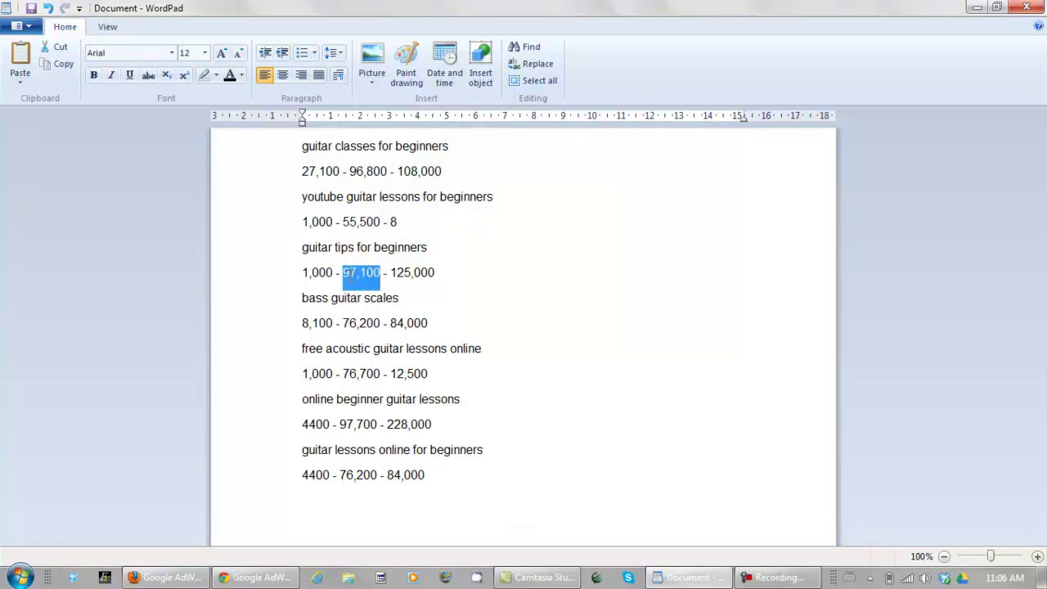
drag(434, 272, 395, 273)
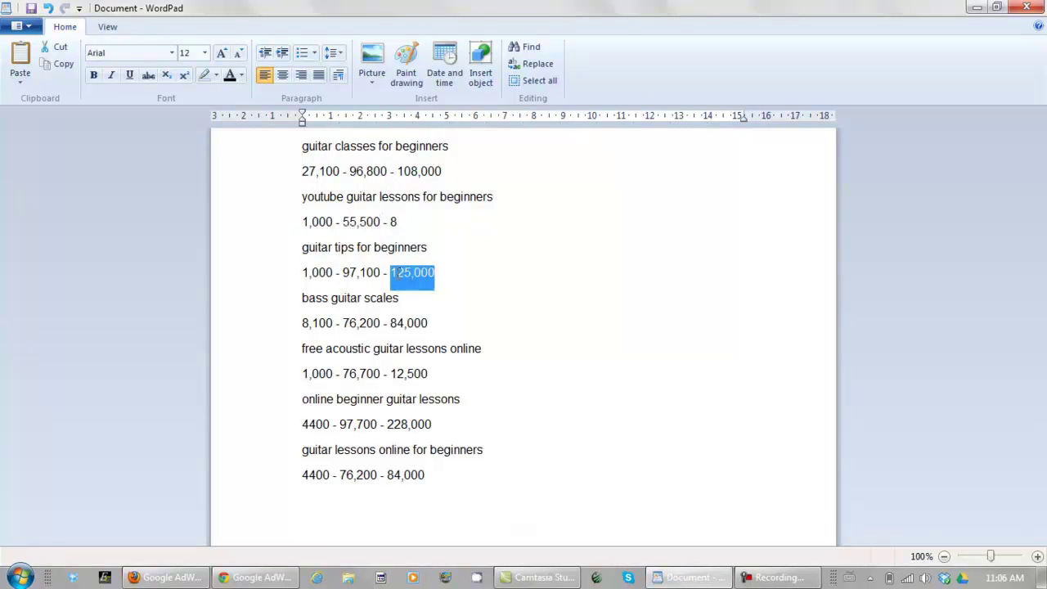
drag(398, 222, 392, 224)
click(471, 227)
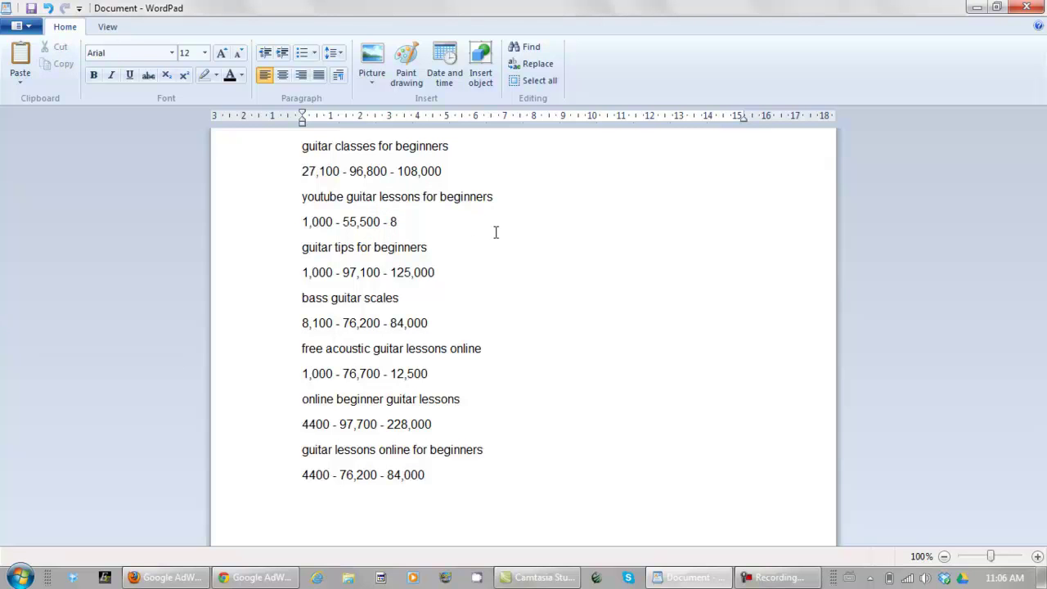
- Return to the Keyword Tool and review the entered search phrases from the beginning of the list
click(685, 578)
scroll(558, 341, up, 5)
scroll(562, 337, up, 1)
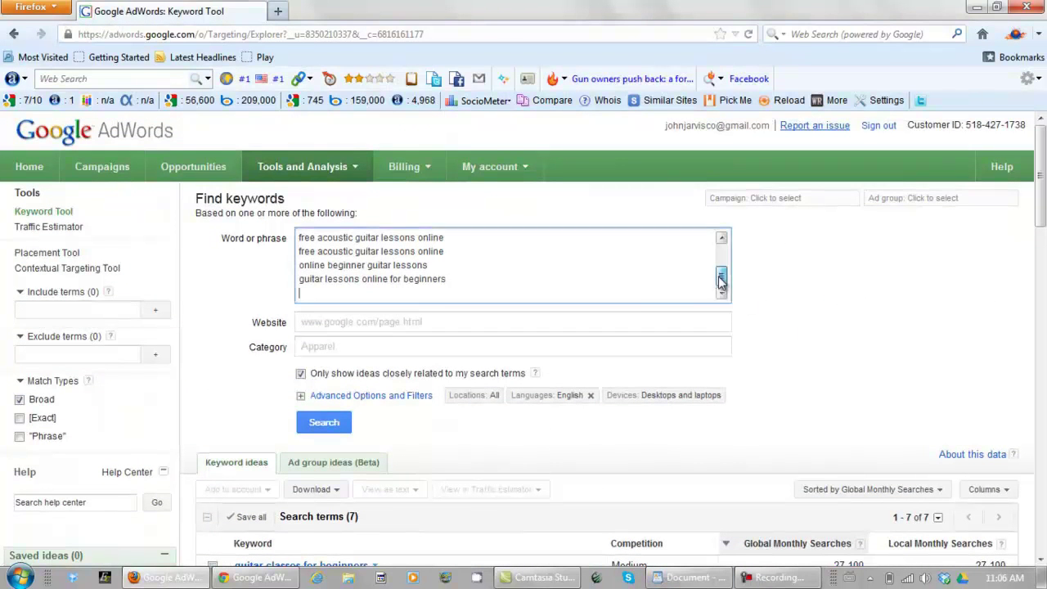
drag(722, 283, 721, 250)
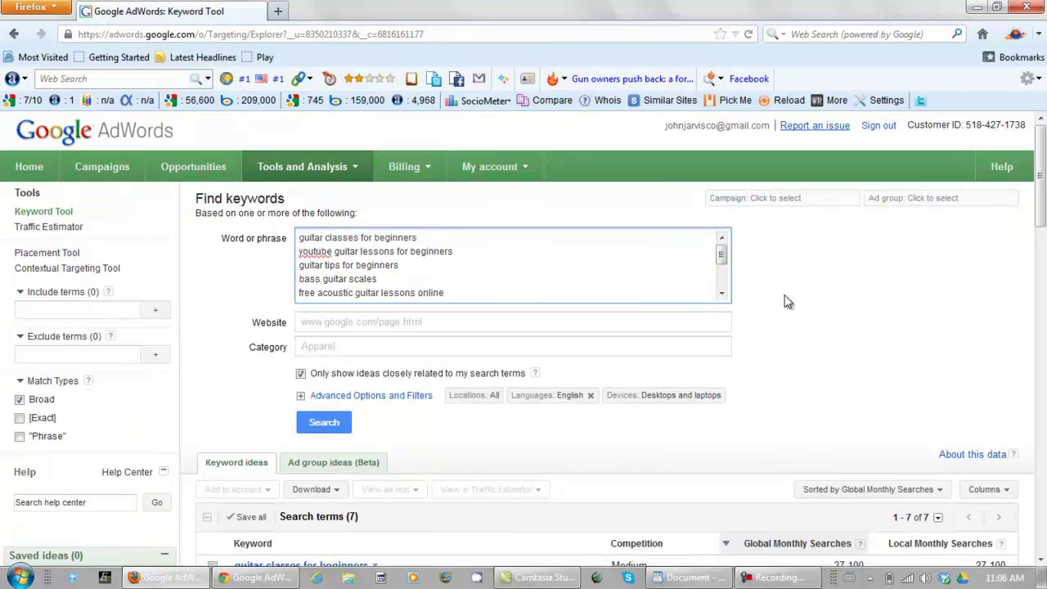